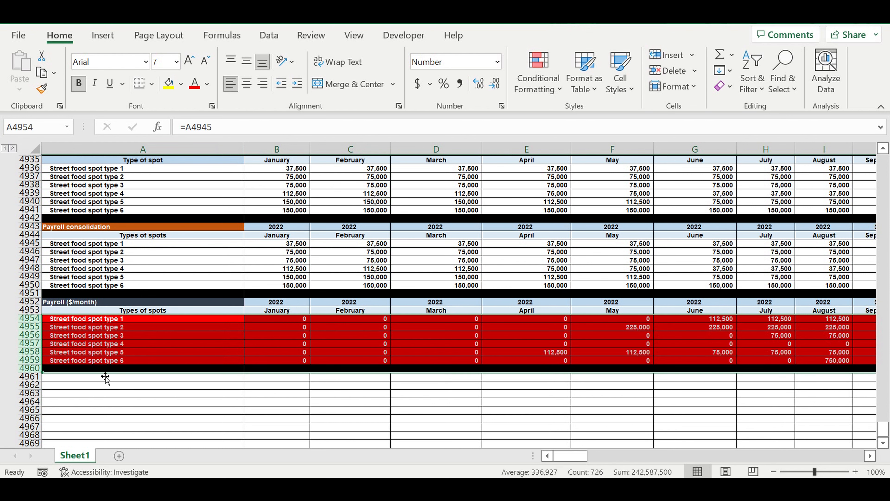
{"action": "scroll", "coordinate": [195, 378], "scroll_direction": "up", "scroll_amount": 3}
{"action": "scroll", "coordinate": [198, 377], "scroll_direction": "up", "scroll_amount": 2}
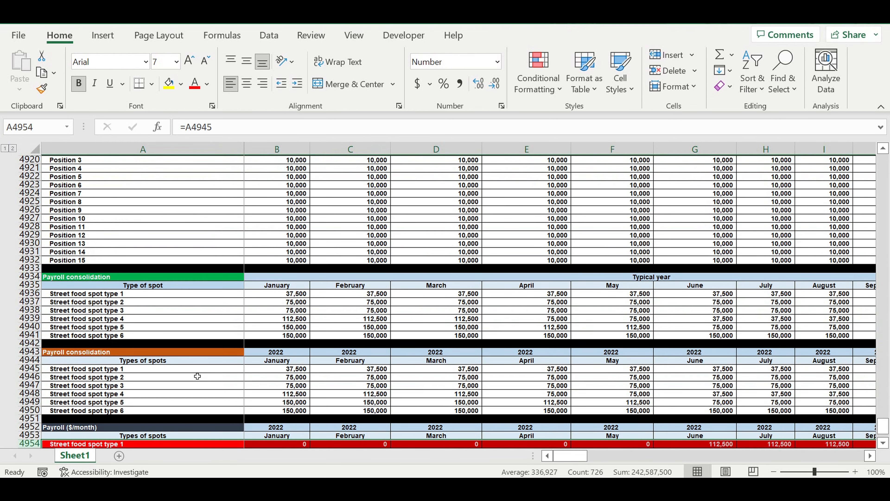
{"action": "scroll", "coordinate": [197, 377], "scroll_direction": "down", "scroll_amount": 3}
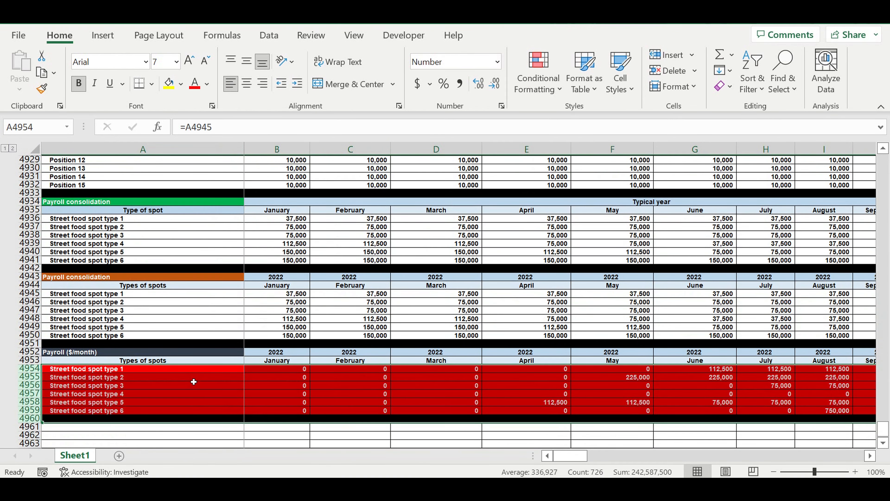
{"action": "scroll", "coordinate": [193, 382], "scroll_direction": "down", "scroll_amount": 2}
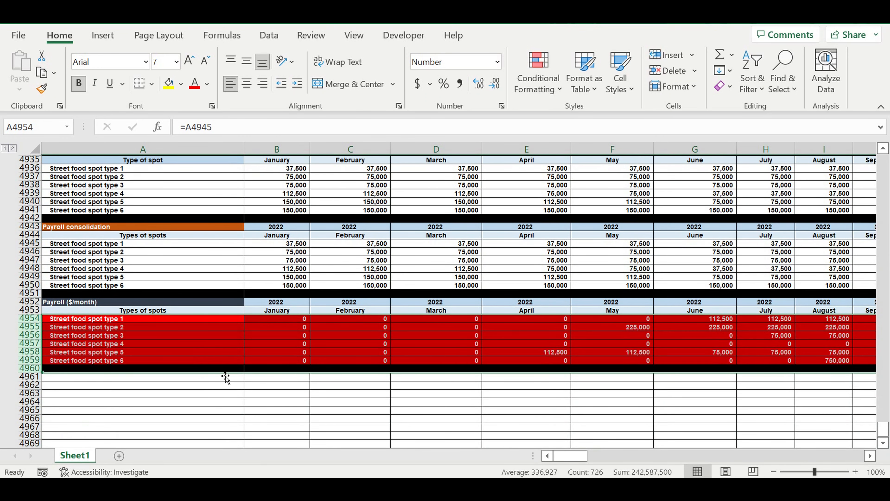
{"action": "left_click", "coordinate": [193, 379]}
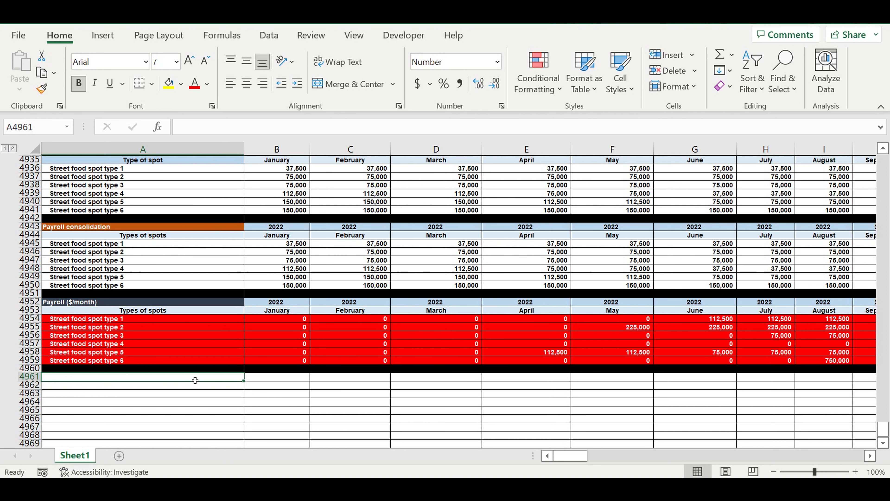
{"action": "left_click", "coordinate": [101, 321]}
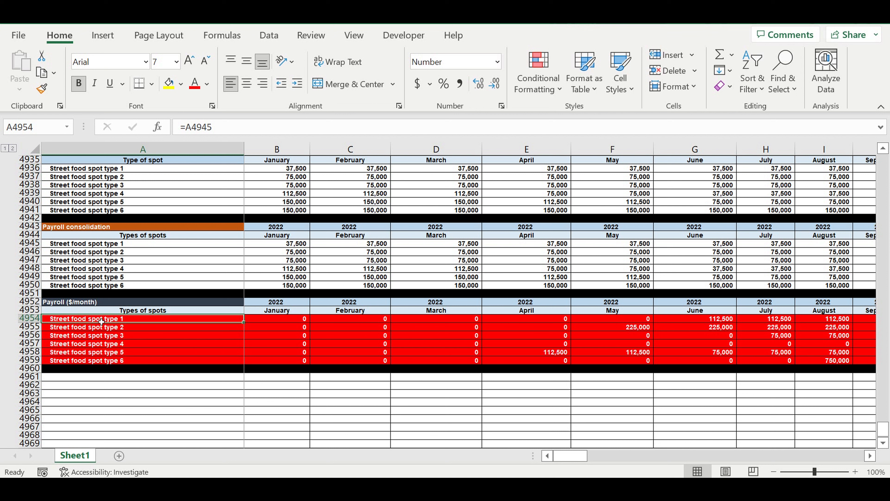
Enter the heading "Fixed costs" in cell A4961, directly below the Payroll ($/month) table
{"action": "left_click", "coordinate": [109, 377]}
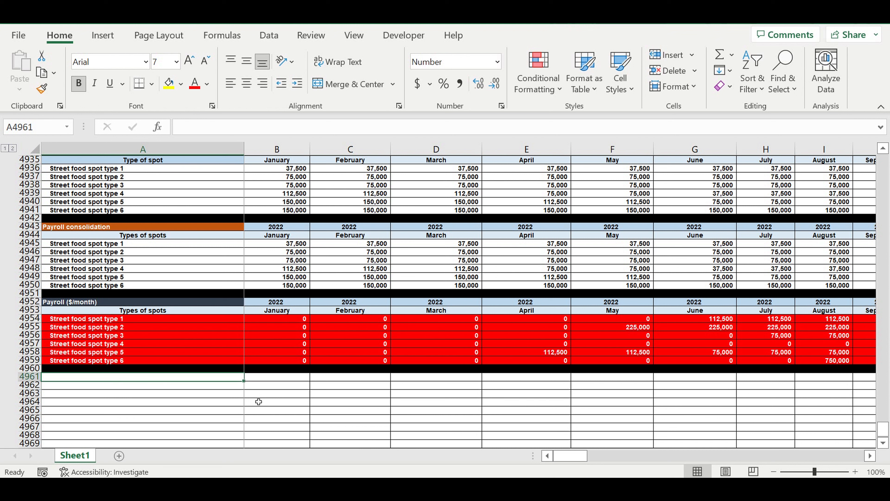
{"action": "type", "text": "Fixed costs"}
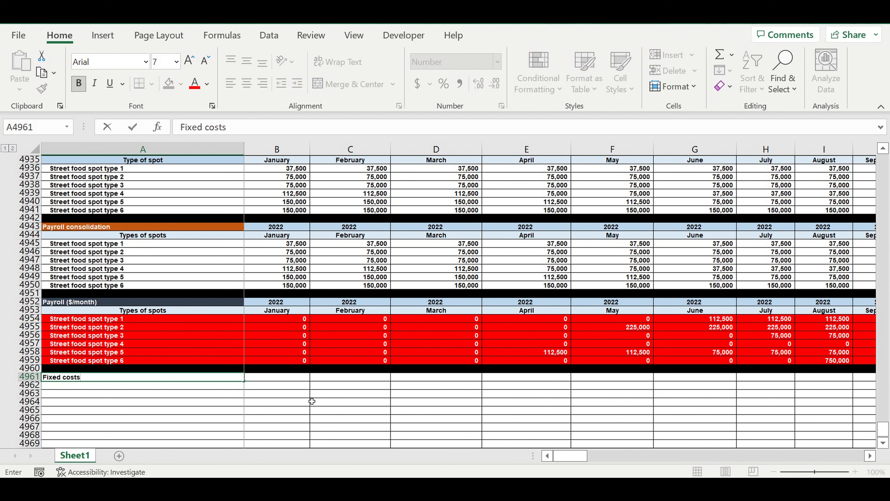
{"action": "key", "text": "Return"}
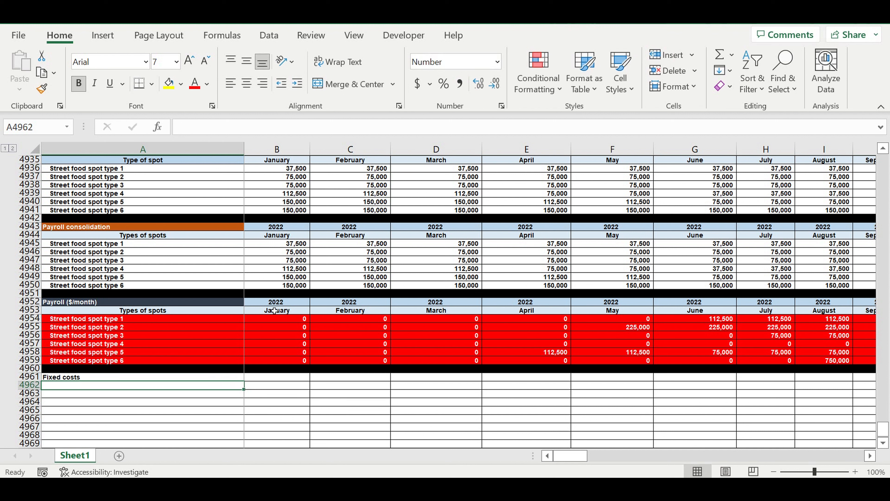
Copy the Typical year and month header rows from the Street food spot type 6 headcount table to B4961
{"action": "scroll", "coordinate": [349, 334], "scroll_direction": "up", "scroll_amount": 8}
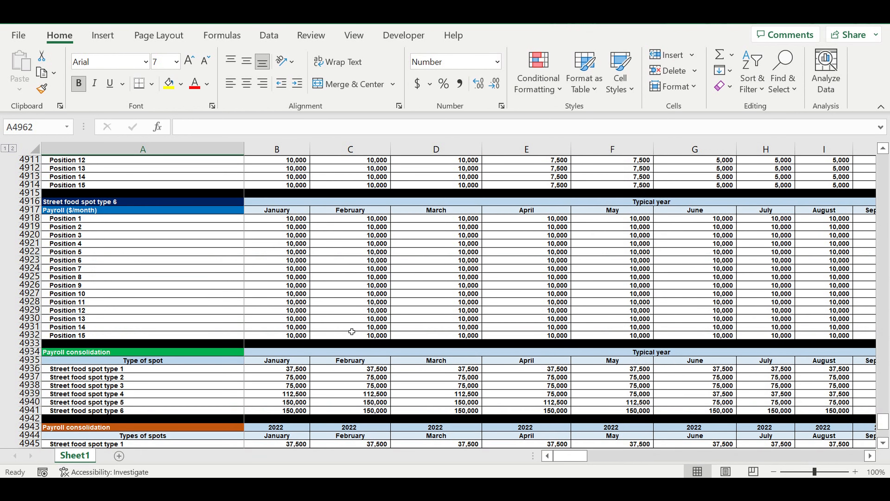
{"action": "scroll", "coordinate": [355, 330], "scroll_direction": "up", "scroll_amount": 13}
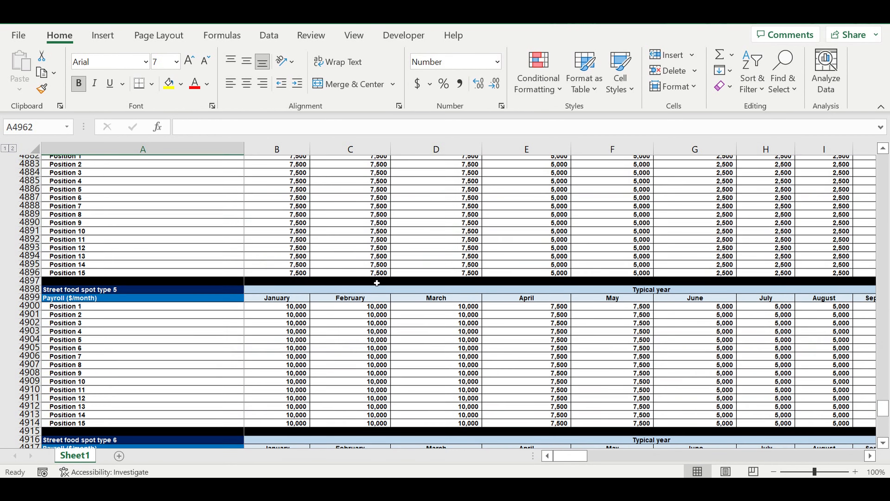
{"action": "scroll", "coordinate": [374, 281], "scroll_direction": "up", "scroll_amount": 20}
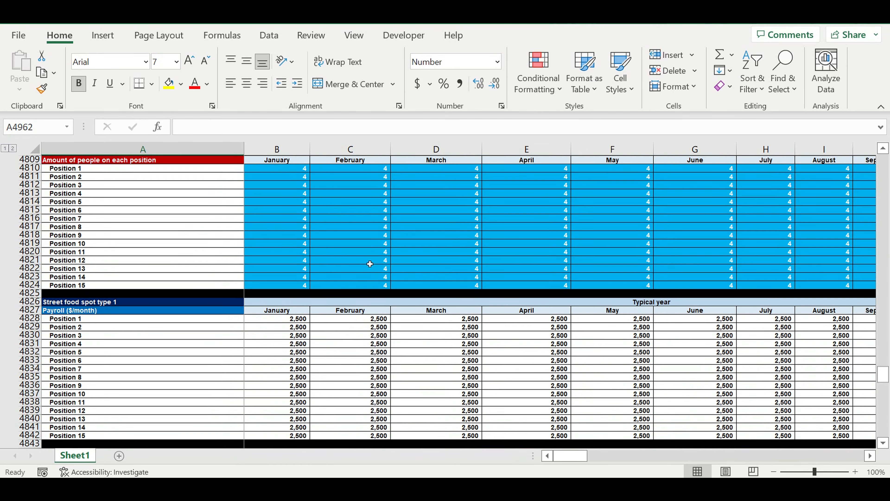
{"action": "left_click_drag", "start_coordinate": [606, 203], "coordinate": [604, 210]}
{"action": "key", "text": "ctrl+c"}
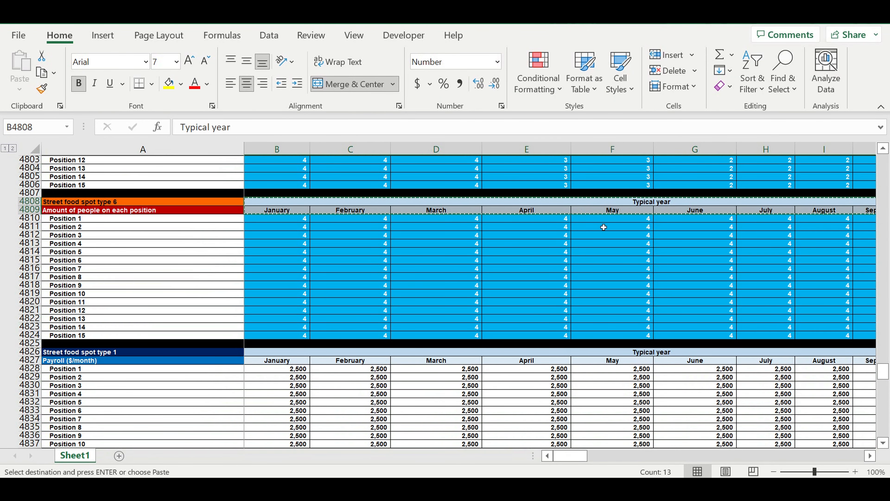
{"action": "scroll", "coordinate": [507, 333], "scroll_direction": "down", "scroll_amount": 14}
{"action": "scroll", "coordinate": [495, 349], "scroll_direction": "down", "scroll_amount": 13}
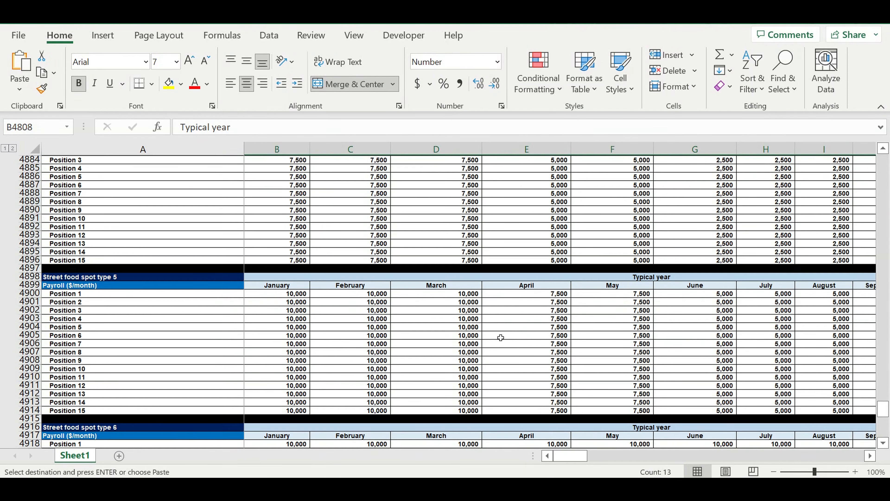
{"action": "scroll", "coordinate": [501, 337], "scroll_direction": "down", "scroll_amount": 18}
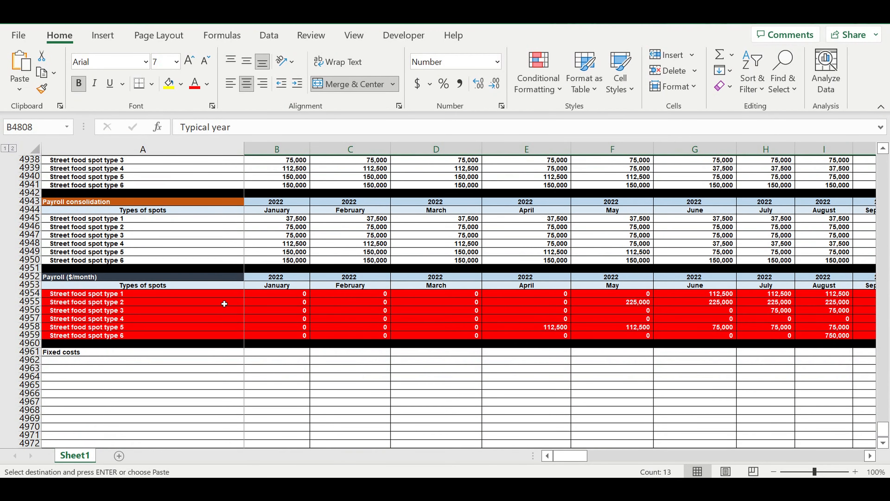
{"action": "left_click", "coordinate": [281, 355]}
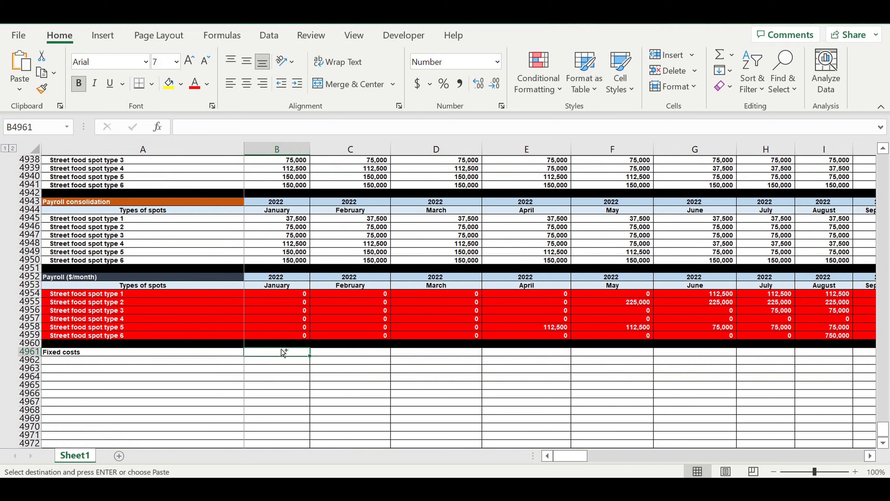
{"action": "key", "text": "ctrl+v"}
Enter the column heading "Fixed cost item name" in cell A4962 and center it
{"action": "left_click", "coordinate": [233, 395]}
{"action": "left_click", "coordinate": [235, 366]}
{"action": "type", "text": "F"}
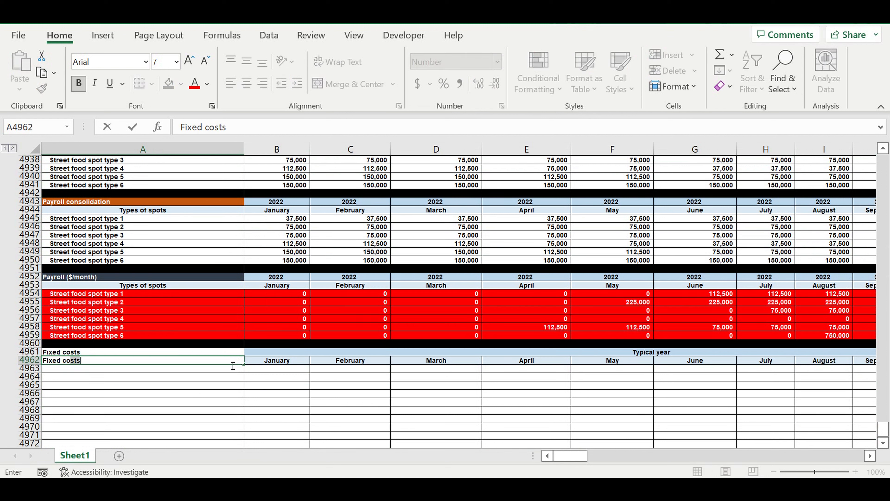
{"action": "type", "text": "ixed cost item name"}
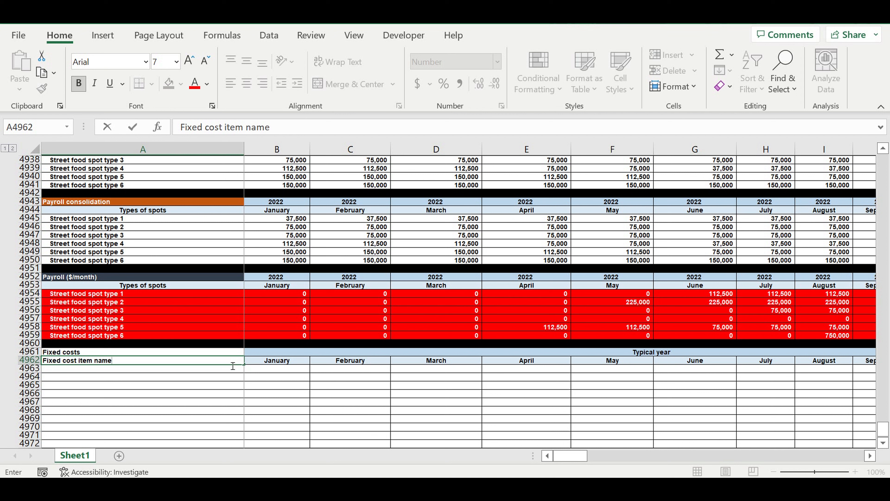
{"action": "key", "text": "Return"}
{"action": "left_click", "coordinate": [215, 361]}
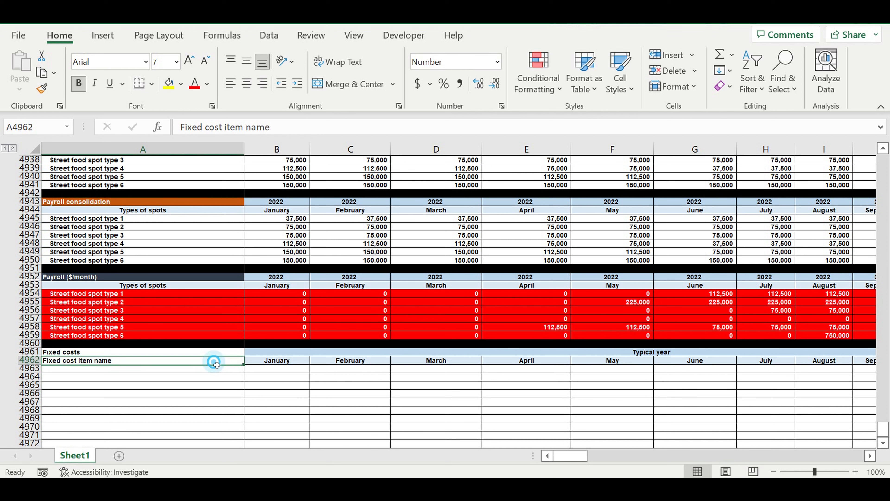
{"action": "left_click", "coordinate": [247, 84]}
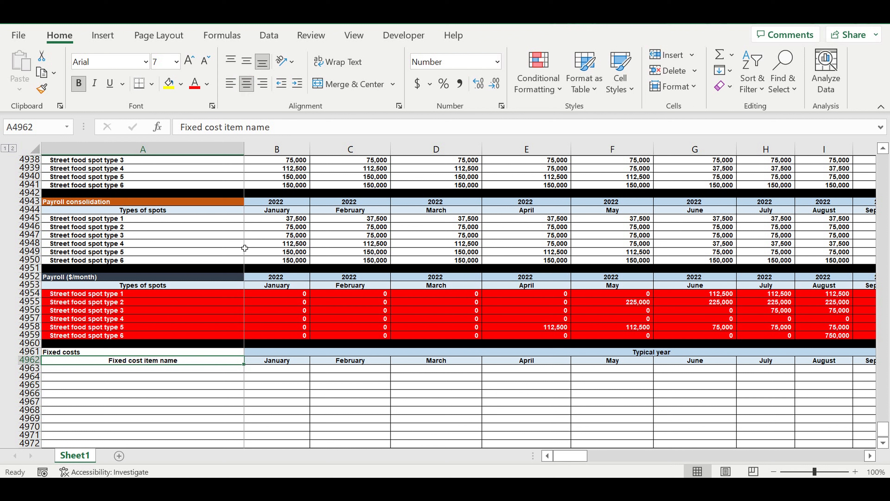
Replace the heading in A4961 with the formula =A4954, linking it to the first street food spot type
{"action": "left_click", "coordinate": [70, 354]}
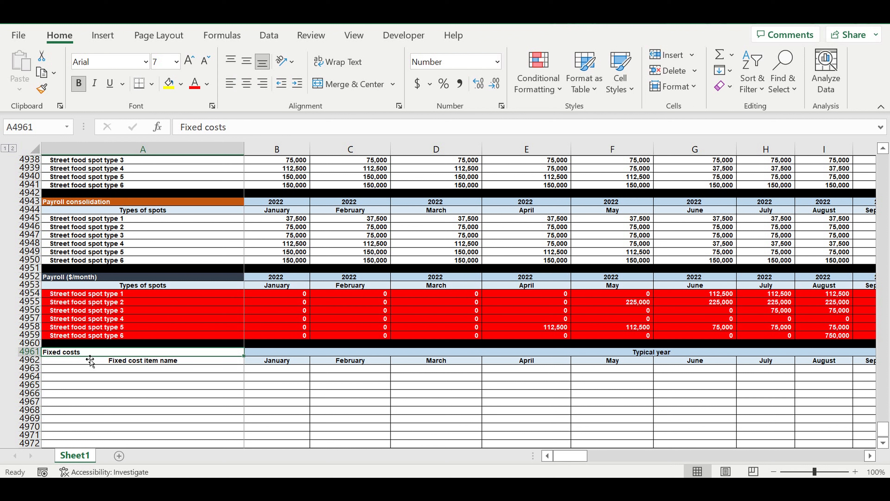
{"action": "key", "text": "Delete"}
{"action": "type", "text": "="}
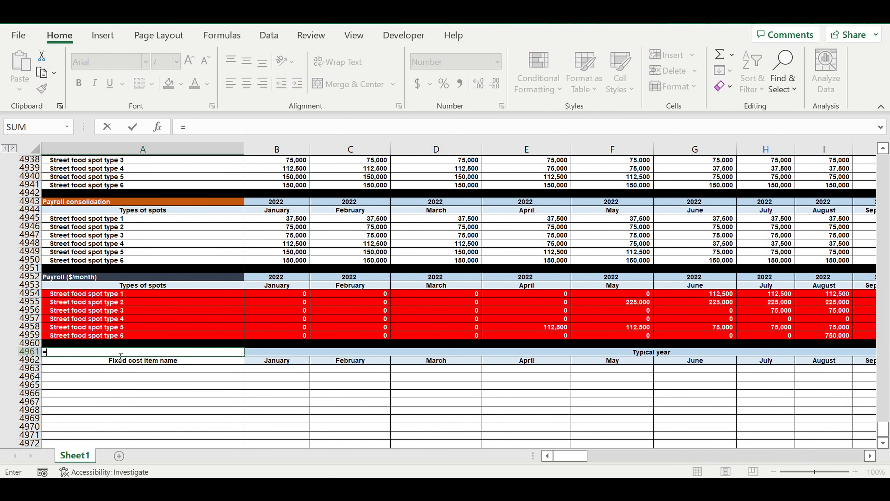
{"action": "left_click", "coordinate": [71, 296]}
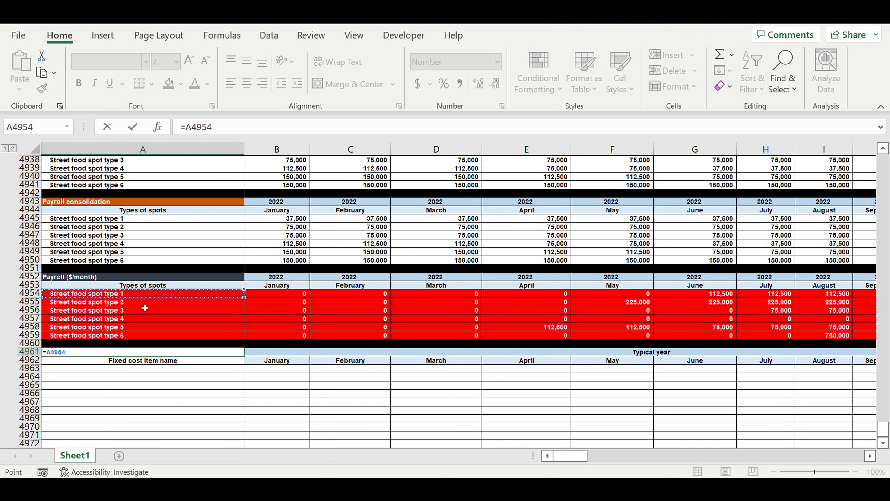
{"action": "key", "text": "Return"}
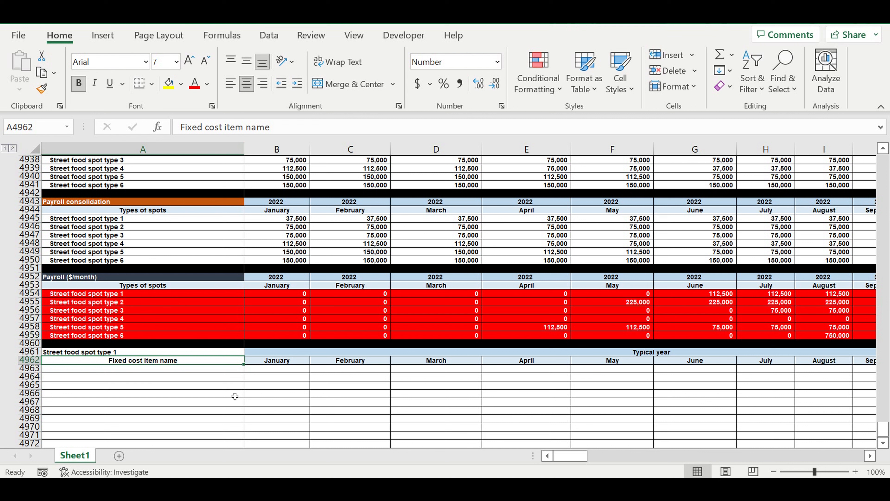
Enter "Fixed cost item 1" in A4963 and fill the numbered series down to Fixed cost item 10 in A4972
{"action": "left_click", "coordinate": [231, 371]}
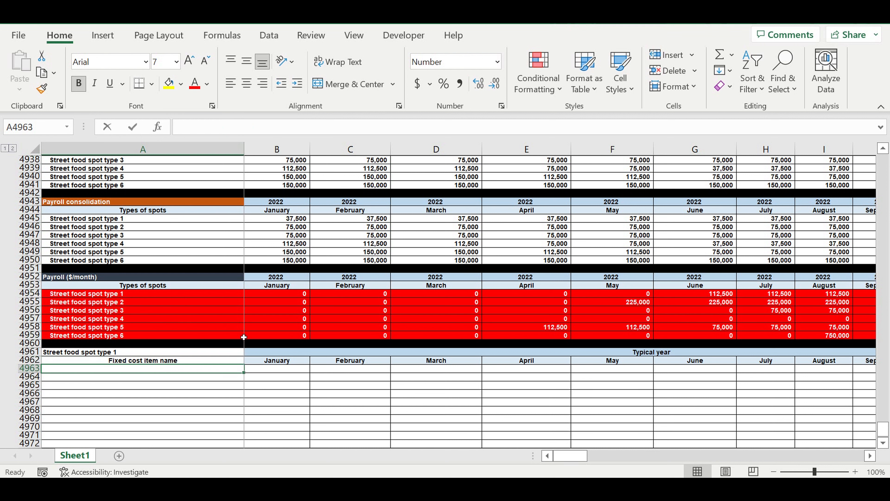
{"action": "type", "text": "Fix"}
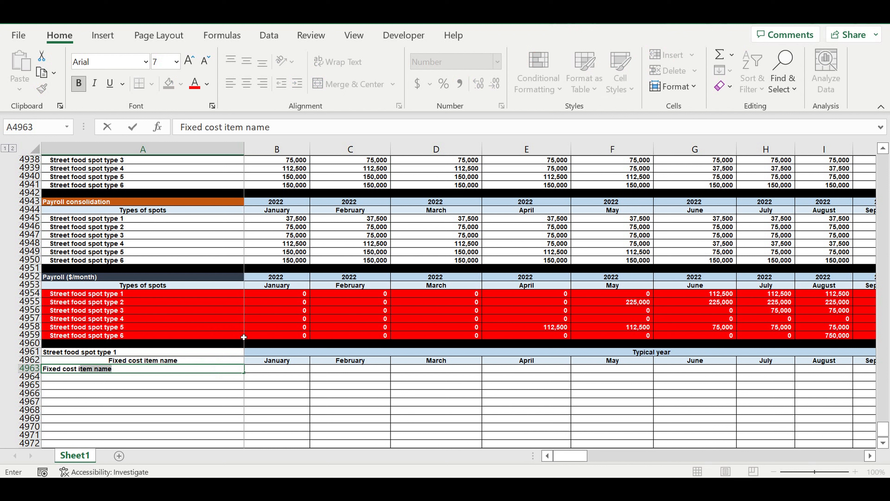
{"action": "type", "text": "ed cost item 1"}
{"action": "key", "text": "Return"}
{"action": "left_click", "coordinate": [229, 369]}
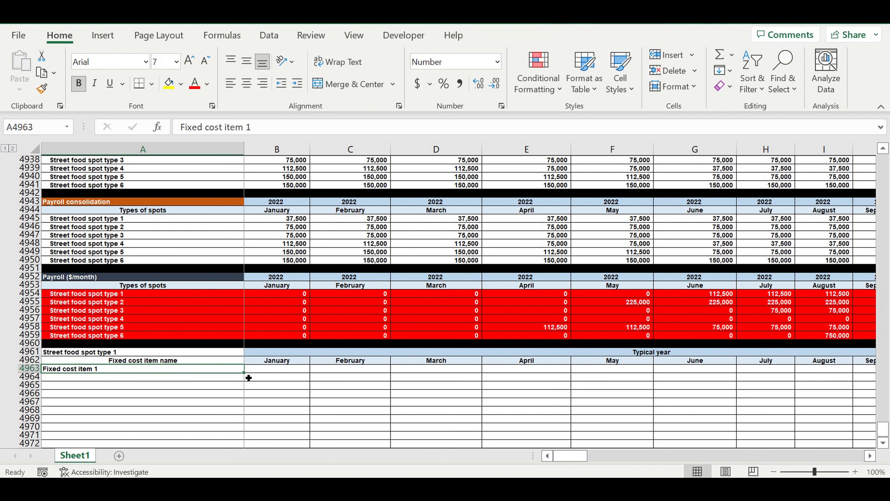
{"action": "left_click_drag", "start_coordinate": [243, 372], "coordinate": [253, 435]}
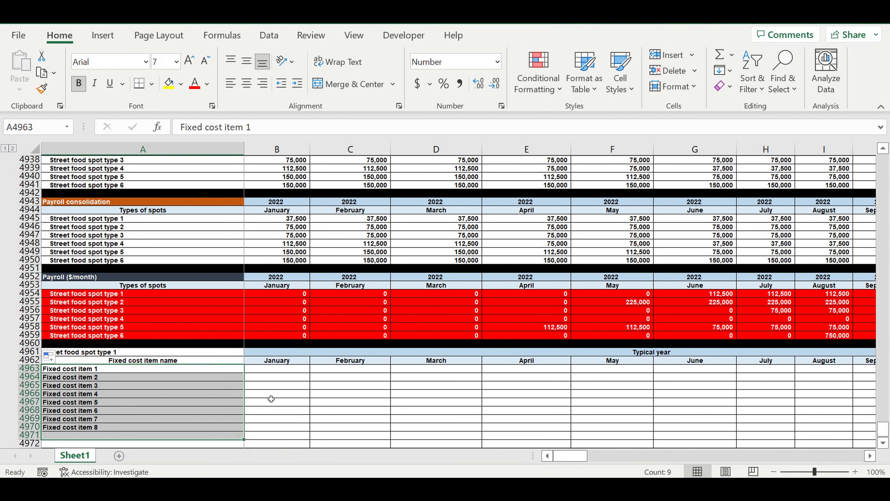
{"action": "scroll", "coordinate": [273, 394], "scroll_direction": "down", "scroll_amount": 2}
{"action": "left_click_drag", "start_coordinate": [244, 390], "coordinate": [246, 399]}
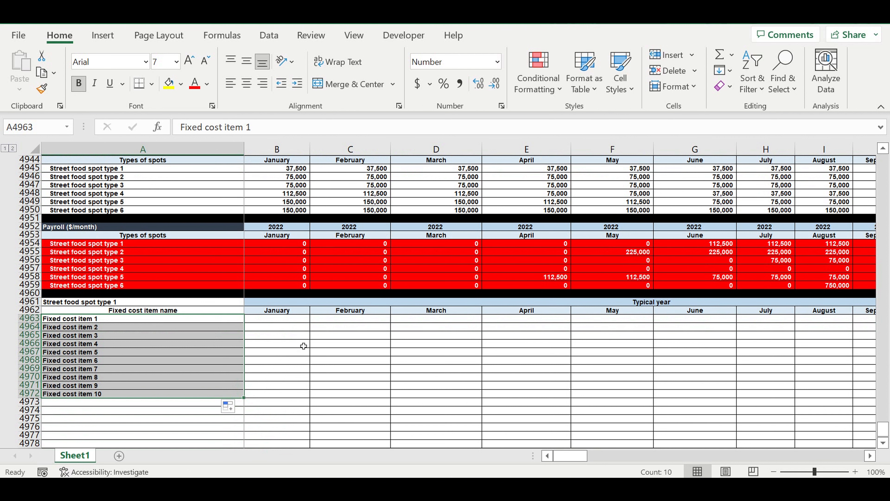
Fill the spot type heading in A4961 with yellow and the Fixed cost item name heading in A4962 with light blue
{"action": "left_click", "coordinate": [296, 344]}
{"action": "left_click", "coordinate": [164, 311]}
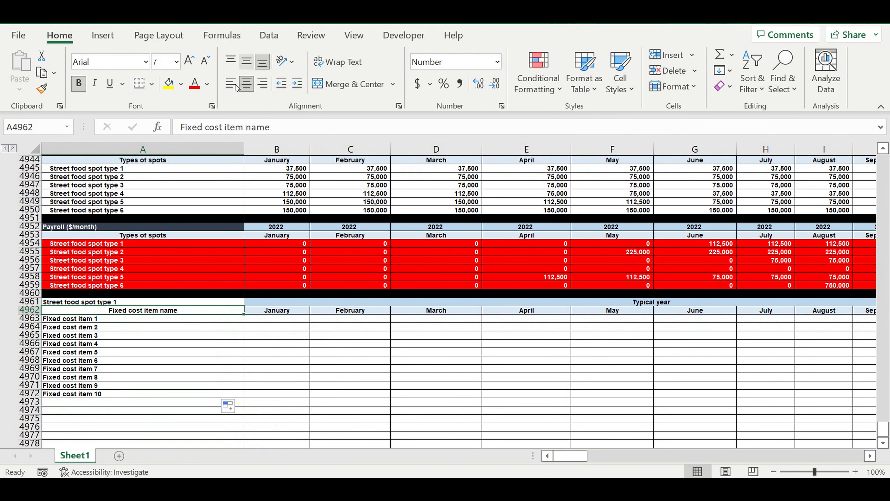
{"action": "left_click", "coordinate": [130, 301]}
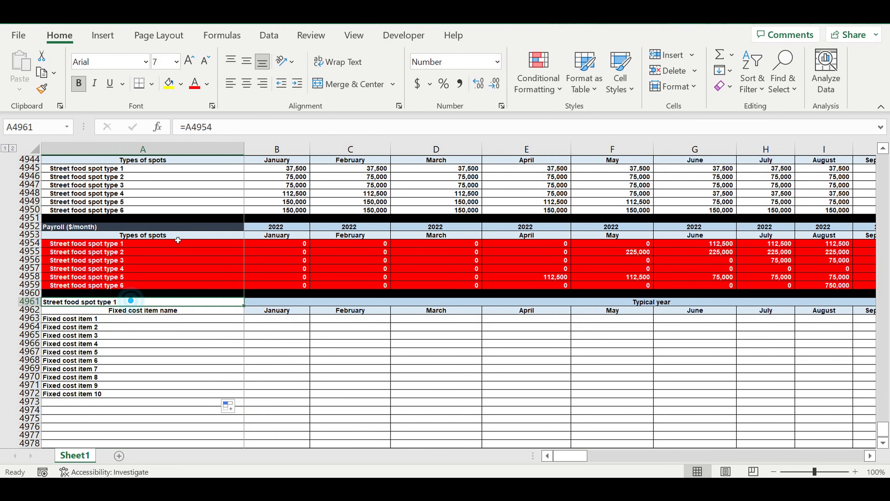
{"action": "left_click", "coordinate": [181, 83]}
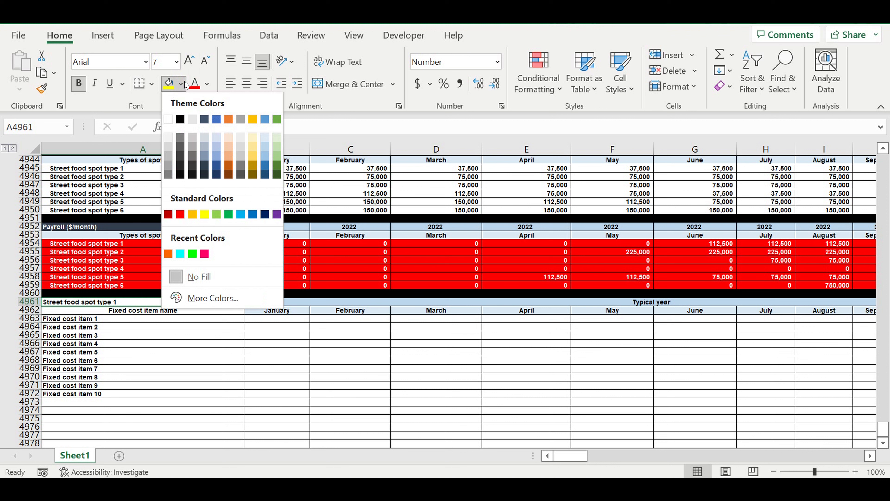
{"action": "left_click", "coordinate": [204, 214]}
{"action": "left_click", "coordinate": [215, 311]}
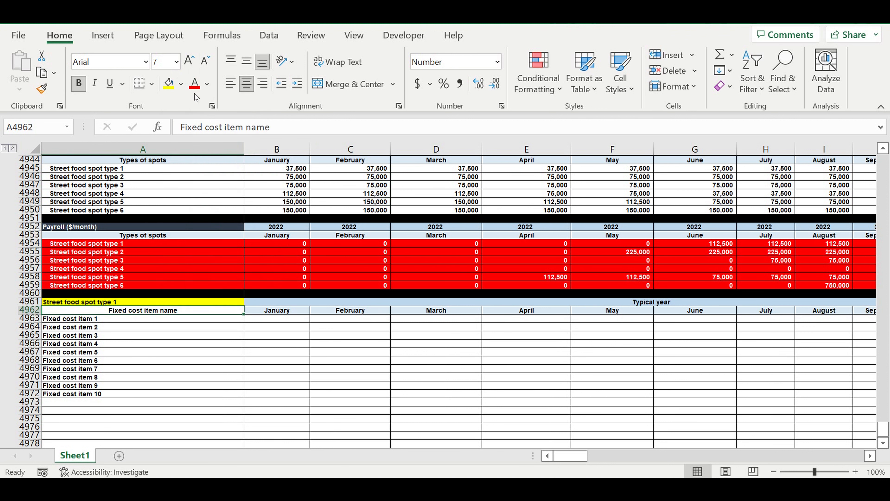
{"action": "left_click", "coordinate": [181, 83]}
{"action": "left_click", "coordinate": [266, 138]}
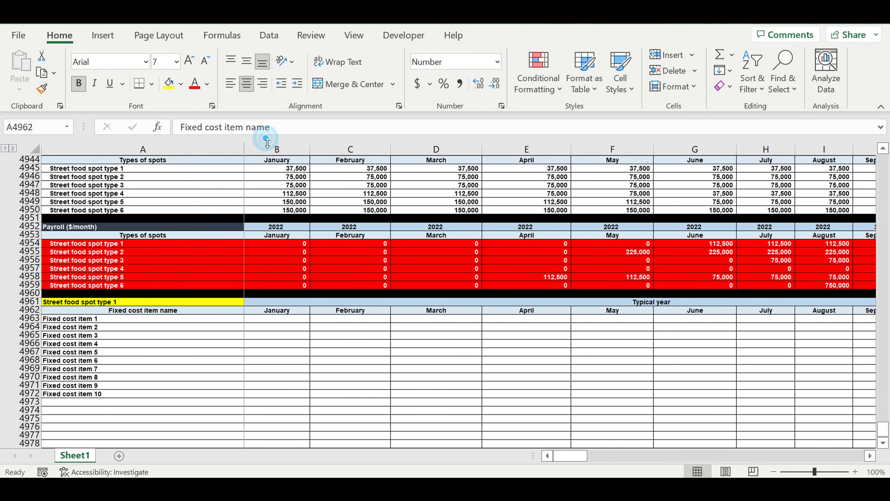
{"action": "left_click", "coordinate": [237, 379]}
Enter 2,000 as the January amount for Fixed cost item 1 in cell B4963
{"action": "left_click", "coordinate": [279, 319]}
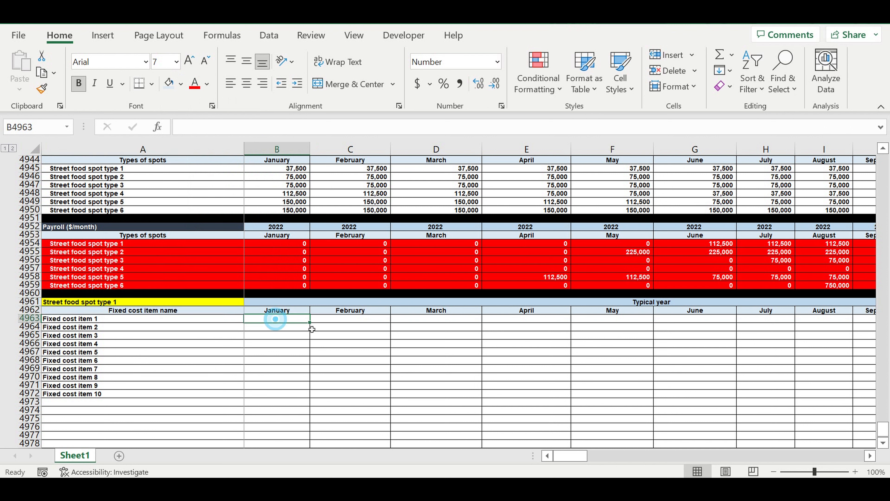
{"action": "type", "text": "2,"}
{"action": "type", "text": "000"}
{"action": "key", "text": "Return"}
{"action": "left_click", "coordinate": [286, 319]}
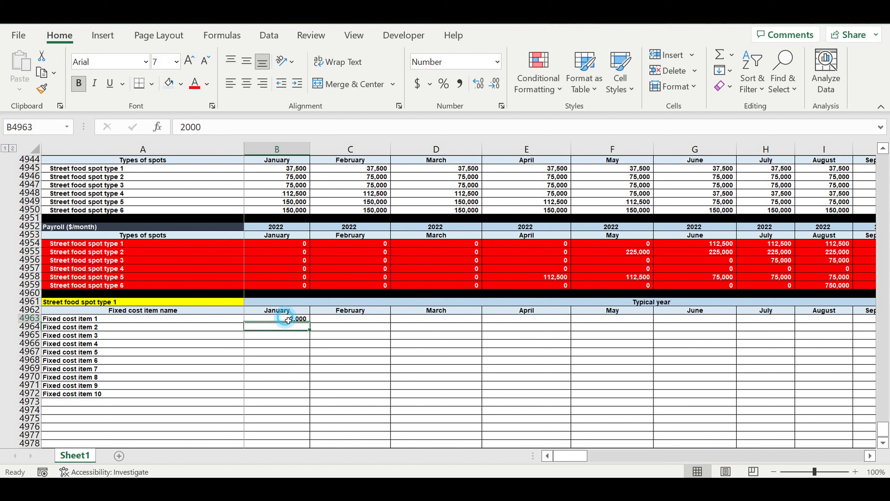
Fill the 2,000 amount across B4963:M4972 and format A4963:M4972 with a white font and a light blue fill
{"action": "left_click_drag", "start_coordinate": [310, 322], "coordinate": [817, 386]}
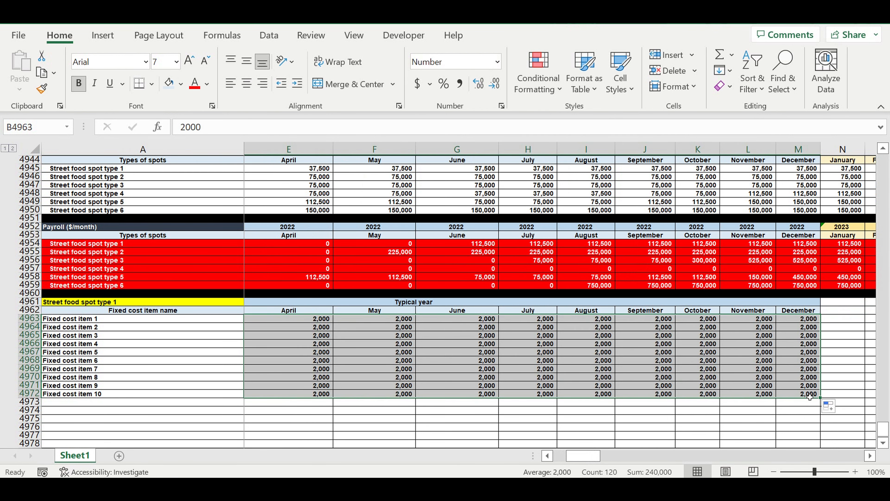
{"action": "left_click_drag", "start_coordinate": [809, 395], "coordinate": [90, 317]}
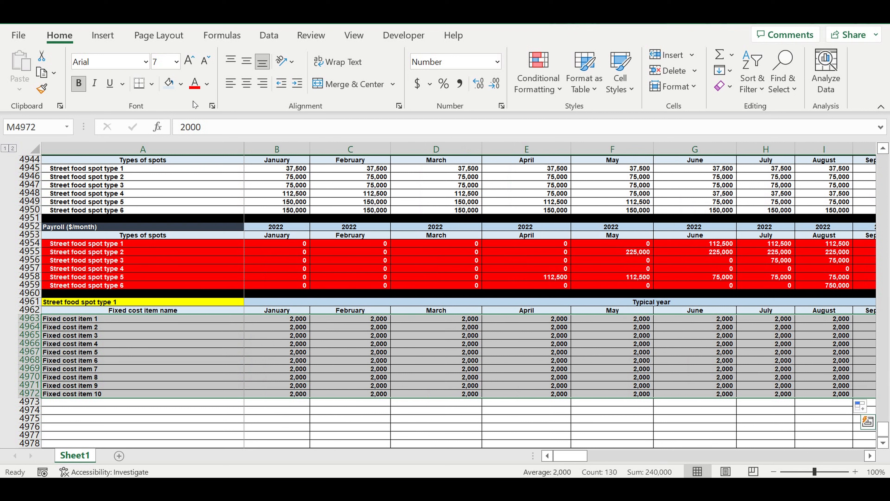
{"action": "left_click", "coordinate": [211, 88]}
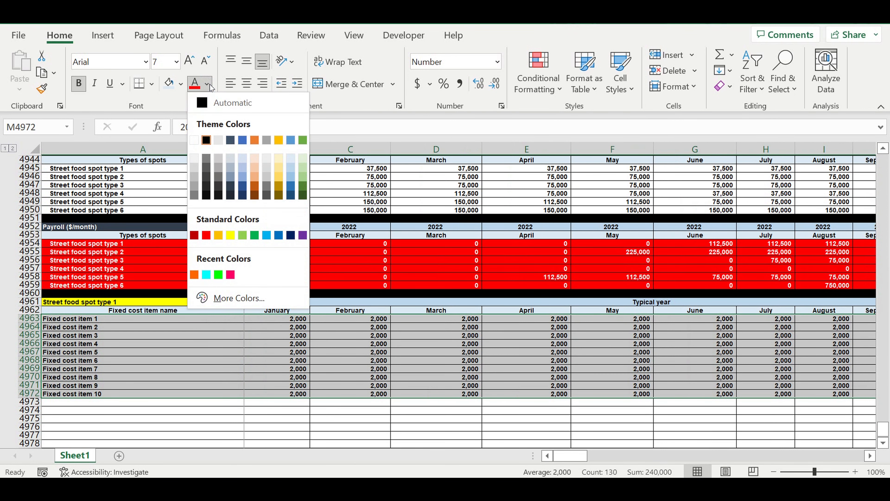
{"action": "left_click", "coordinate": [196, 145]}
{"action": "left_click", "coordinate": [180, 83]}
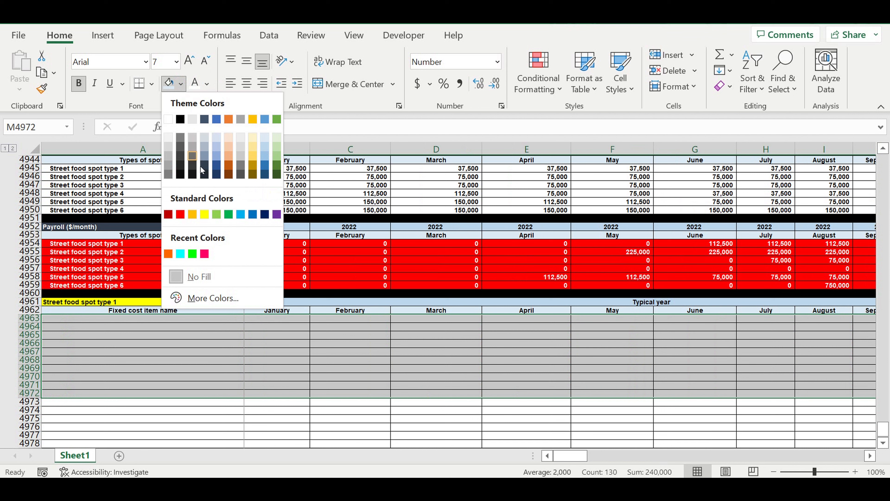
{"action": "left_click", "coordinate": [241, 215]}
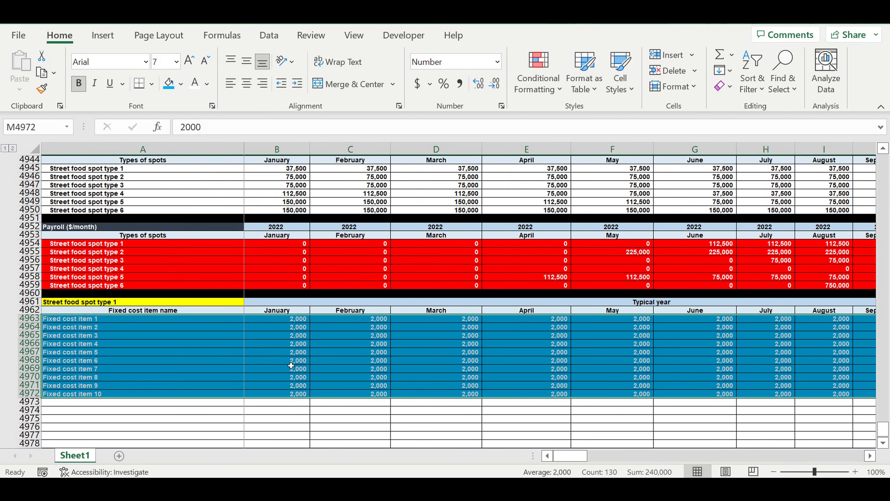
{"action": "left_click", "coordinate": [292, 358]}
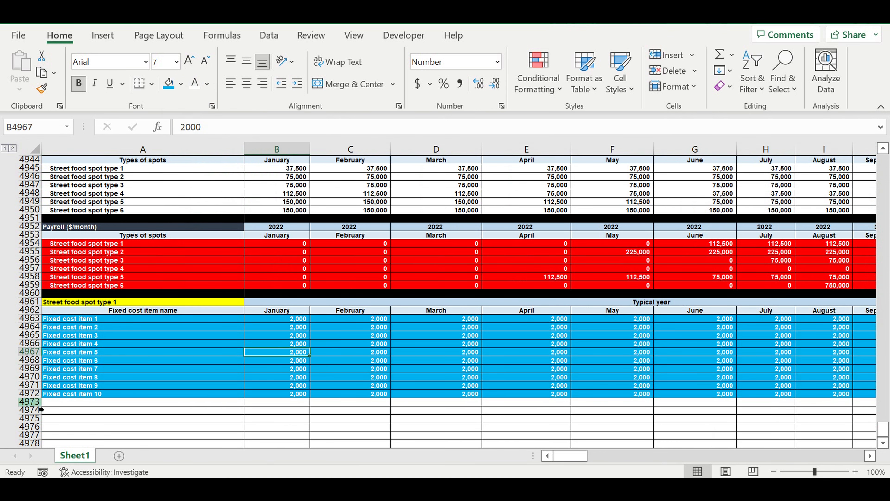
Fill the whole of row 4973 with black as a separator below the fixed cost items
{"action": "left_click", "coordinate": [29, 401]}
{"action": "left_click", "coordinate": [181, 84]}
{"action": "left_click", "coordinate": [181, 120]}
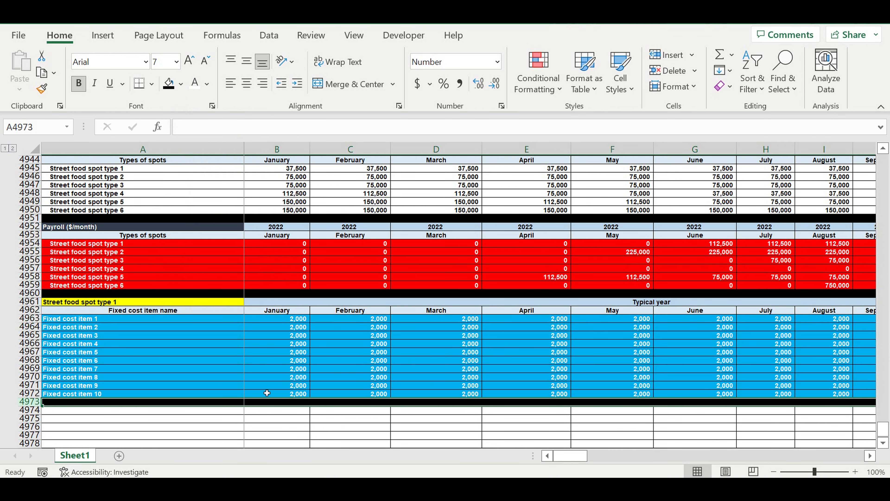
{"action": "left_click", "coordinate": [261, 368]}
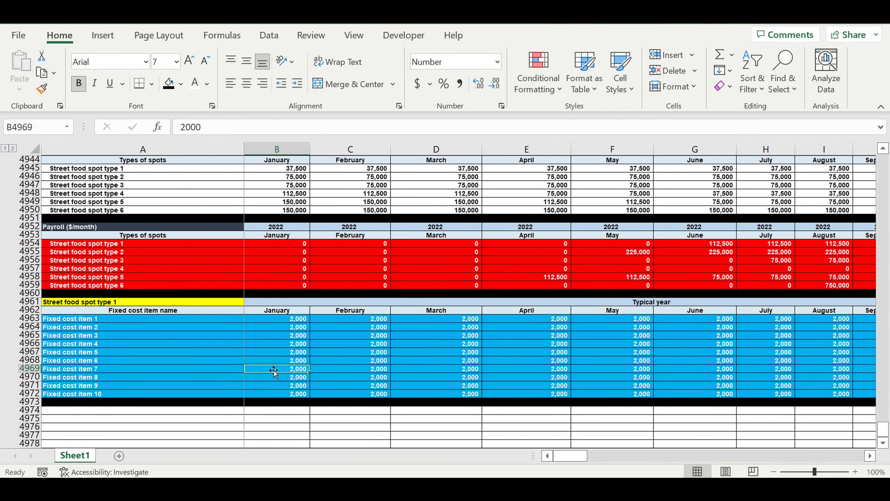
Examine the blue people-per-position input tables and the payroll calculation formulas above, comparing them with the fixed cost block
{"action": "scroll", "coordinate": [206, 359], "scroll_direction": "up", "scroll_amount": 2}
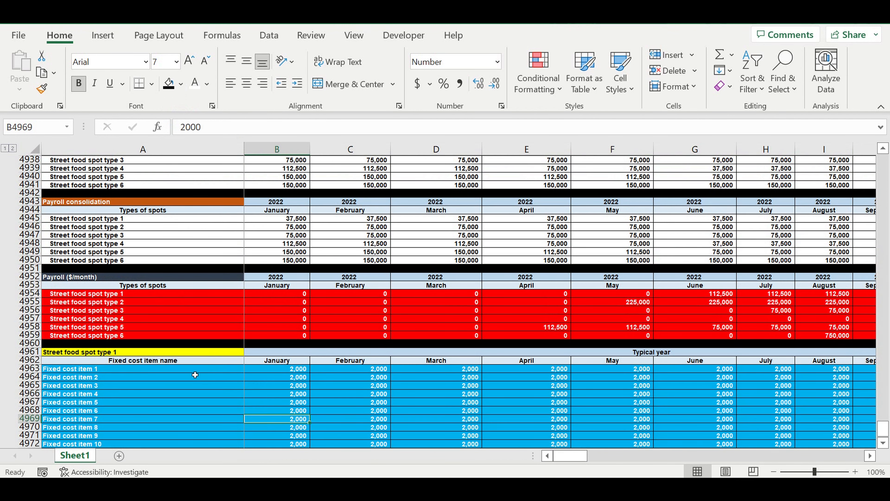
{"action": "left_click_drag", "start_coordinate": [195, 371], "coordinate": [409, 424]}
{"action": "scroll", "coordinate": [408, 424], "scroll_direction": "up", "scroll_amount": 20}
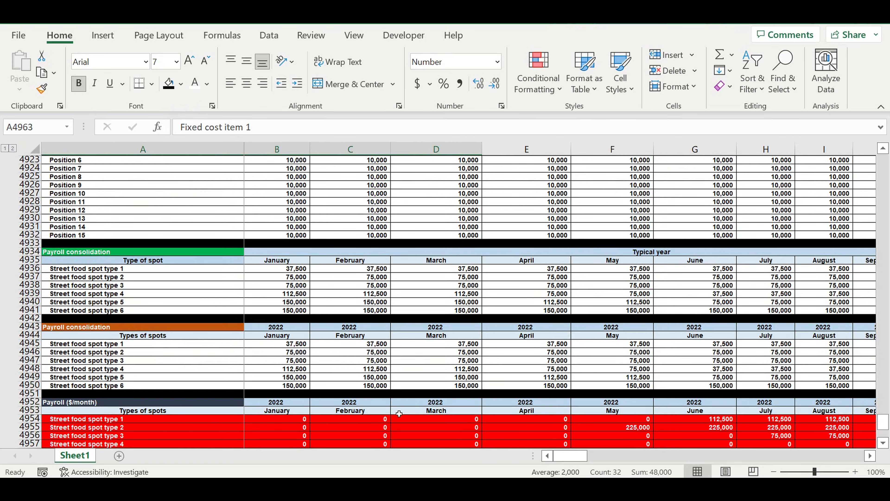
{"action": "scroll", "coordinate": [391, 398], "scroll_direction": "up", "scroll_amount": 20}
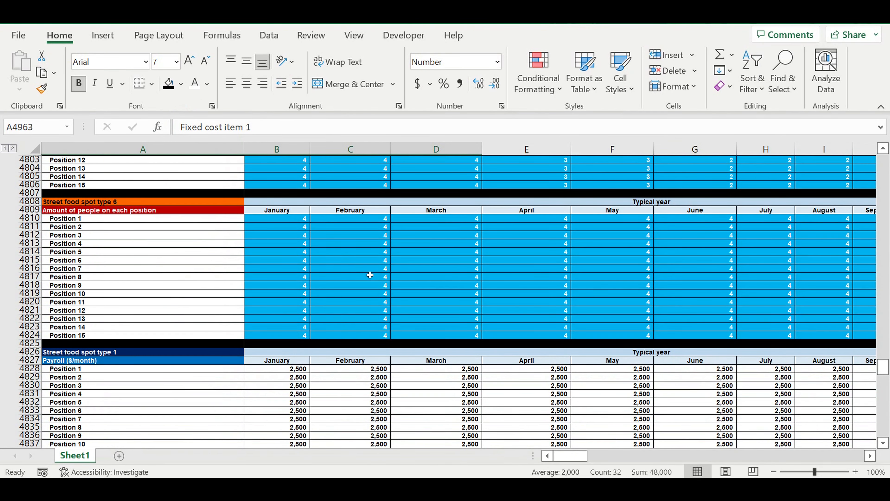
{"action": "left_click", "coordinate": [369, 271]}
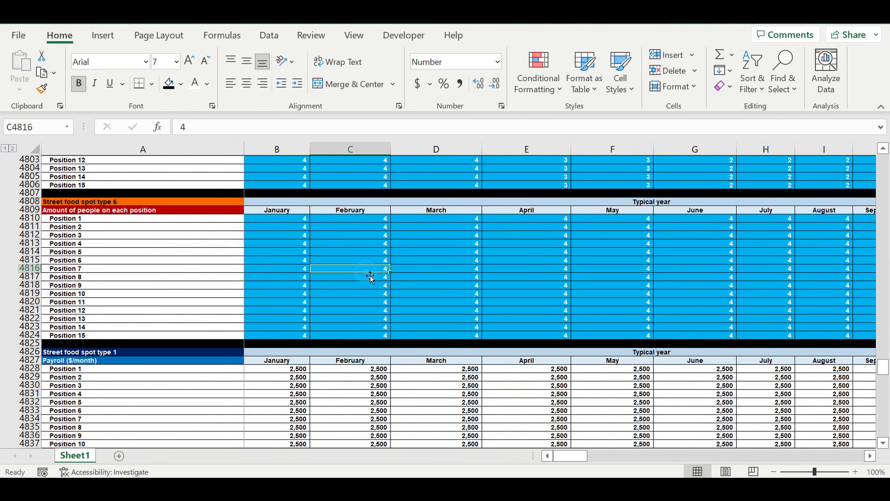
{"action": "left_click", "coordinate": [473, 261]}
{"action": "left_click", "coordinate": [501, 259]}
{"action": "scroll", "coordinate": [508, 255], "scroll_direction": "up", "scroll_amount": 4}
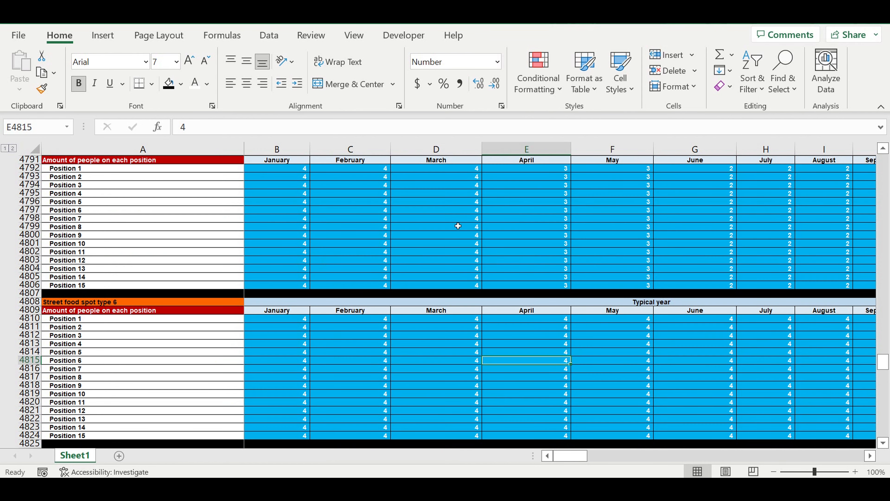
{"action": "left_click_drag", "start_coordinate": [456, 211], "coordinate": [492, 266]}
{"action": "scroll", "coordinate": [473, 268], "scroll_direction": "down", "scroll_amount": 10}
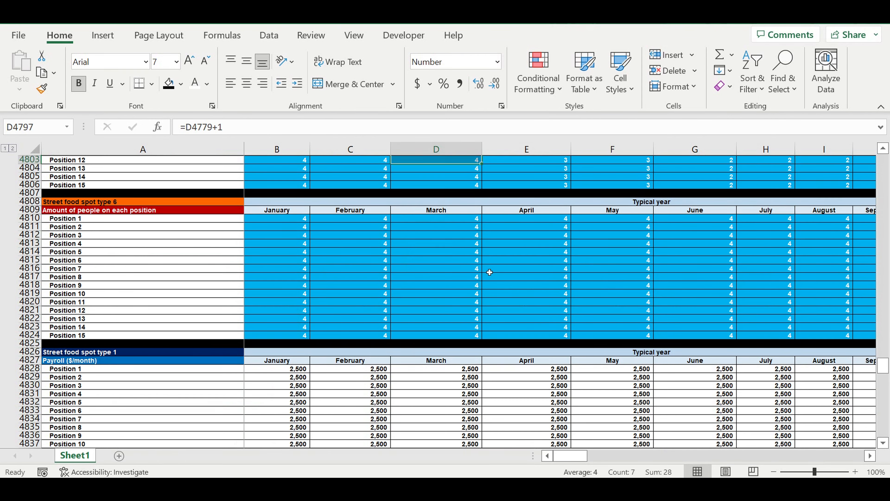
{"action": "left_click", "coordinate": [458, 269]}
{"action": "left_click", "coordinate": [449, 394]}
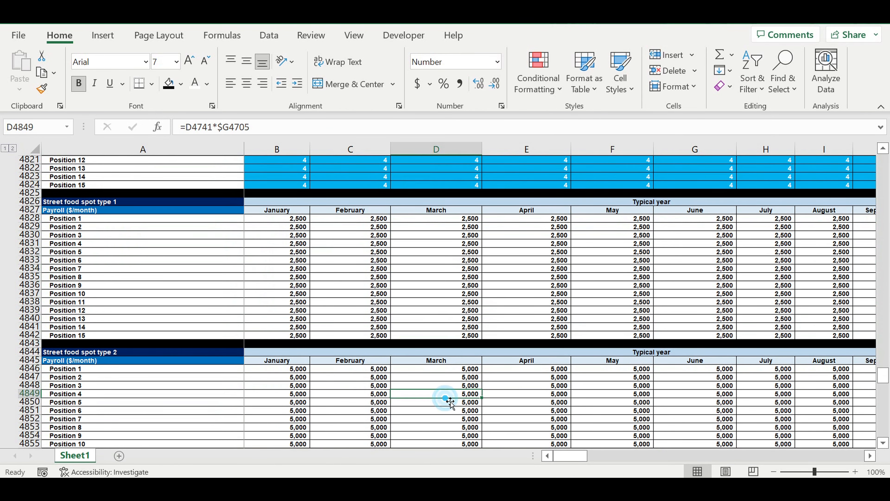
{"action": "left_click", "coordinate": [454, 294]}
{"action": "scroll", "coordinate": [438, 348], "scroll_direction": "down", "scroll_amount": 5}
{"action": "scroll", "coordinate": [439, 350], "scroll_direction": "down", "scroll_amount": 20}
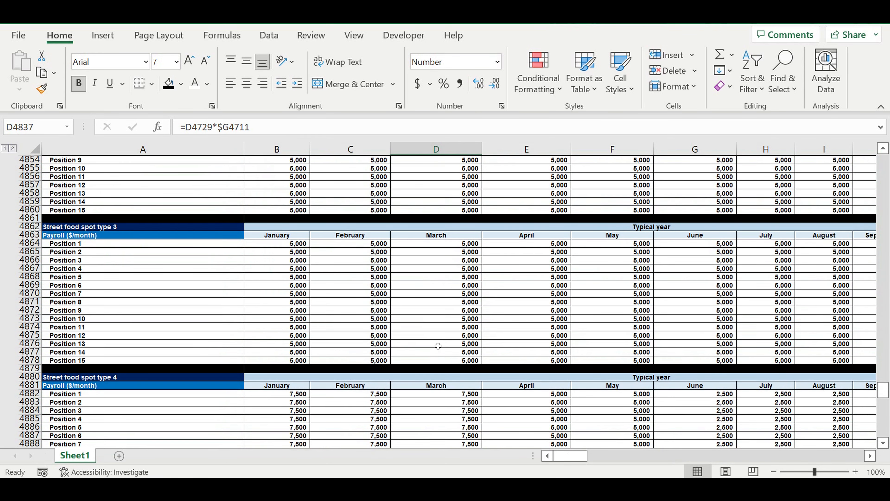
{"action": "scroll", "coordinate": [434, 345], "scroll_direction": "down", "scroll_amount": 9}
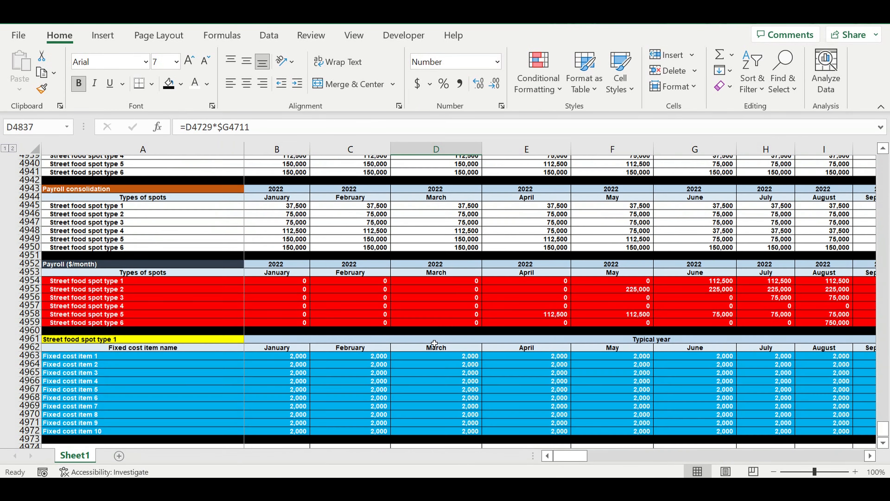
{"action": "left_click_drag", "start_coordinate": [233, 245], "coordinate": [806, 310]}
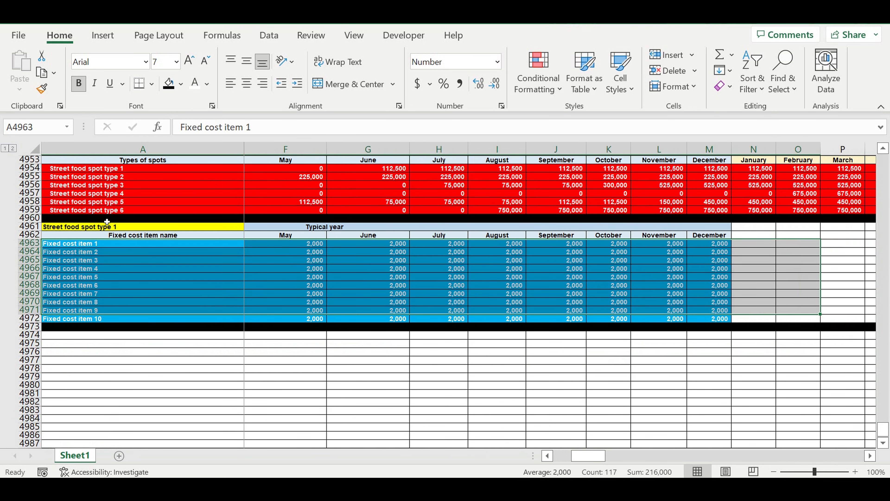
{"action": "left_click", "coordinate": [73, 229]}
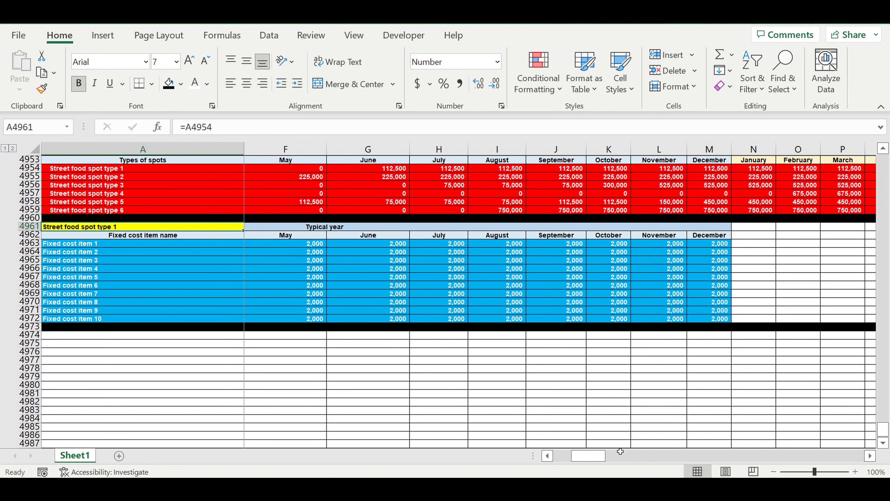
{"action": "left_click_drag", "start_coordinate": [586, 457], "coordinate": [538, 463]}
{"action": "left_click", "coordinate": [229, 361]}
Copy the fixed cost block in rows 4961 to 4973 and paste it at A4974 and A4987
{"action": "left_click_drag", "start_coordinate": [33, 228], "coordinate": [48, 322]}
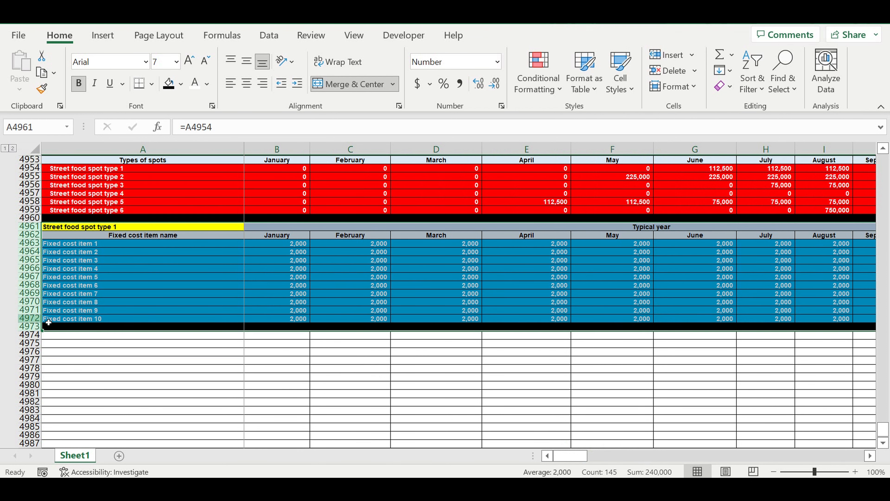
{"action": "key", "text": "ctrl+c"}
{"action": "left_click", "coordinate": [72, 338]}
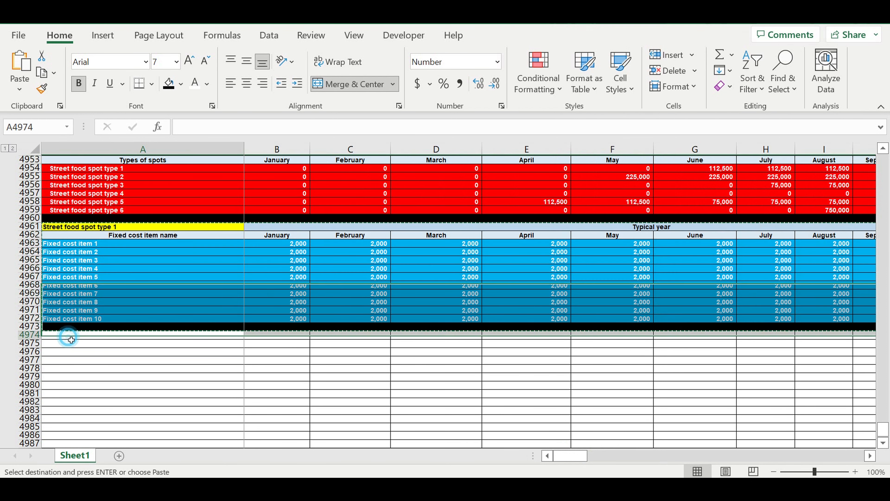
{"action": "key", "text": "ctrl+v"}
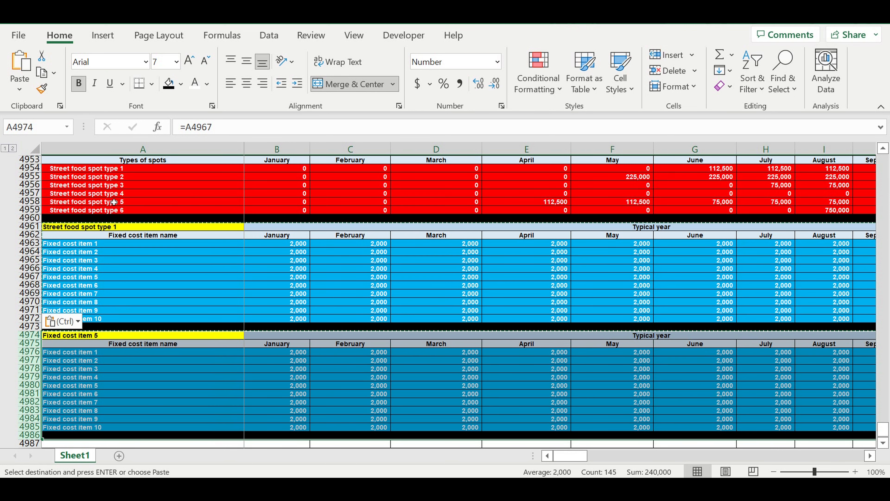
{"action": "scroll", "coordinate": [170, 386], "scroll_direction": "down", "scroll_amount": 2}
{"action": "left_click", "coordinate": [168, 397]}
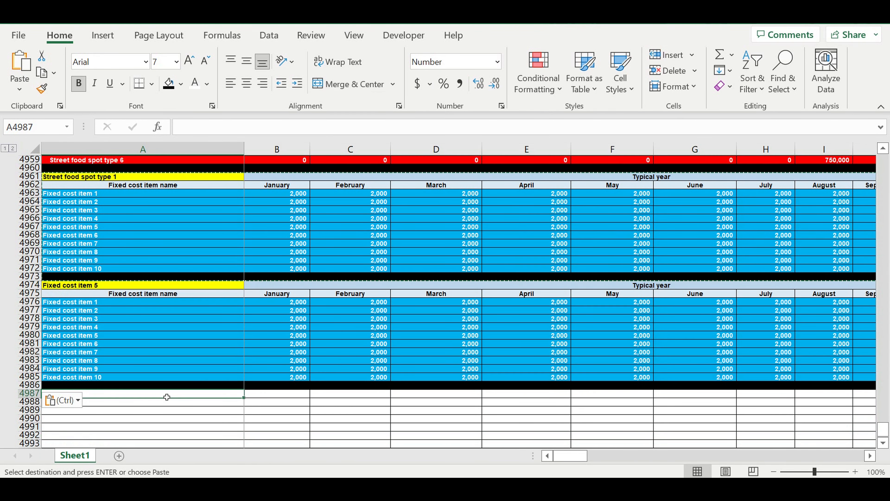
{"action": "key", "text": "ctrl+v"}
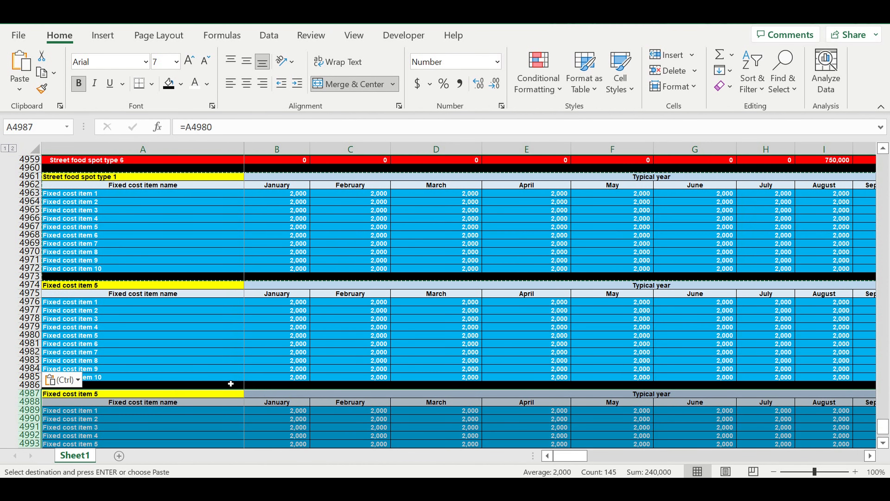
Paste the copied fixed cost block three more times, at A5000, A5013 and A5026
{"action": "scroll", "coordinate": [210, 389], "scroll_direction": "down", "scroll_amount": 5}
{"action": "left_click", "coordinate": [226, 379]}
{"action": "key", "text": "ctrl+v"}
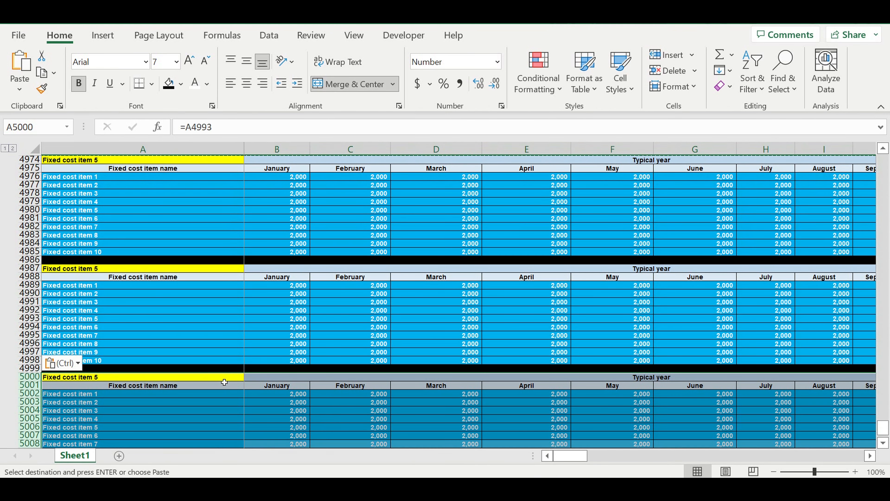
{"action": "scroll", "coordinate": [227, 351], "scroll_direction": "down", "scroll_amount": 6}
{"action": "left_click", "coordinate": [225, 336]}
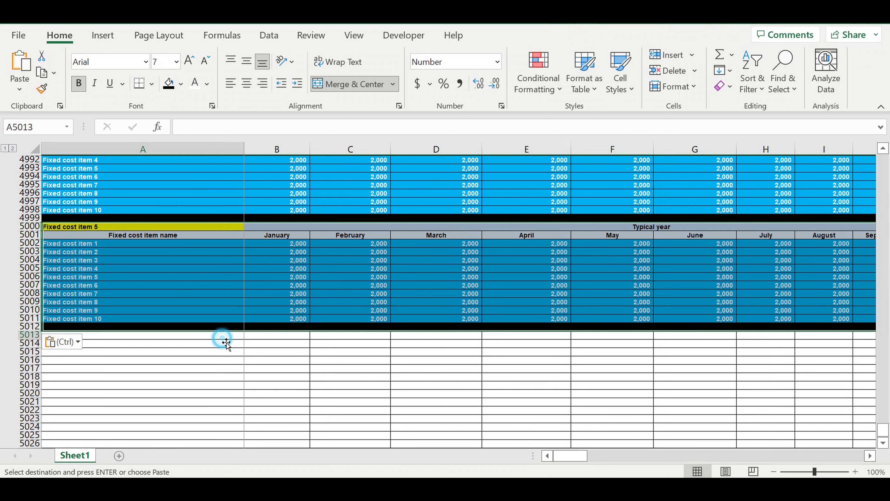
{"action": "key", "text": "ctrl+v"}
{"action": "scroll", "coordinate": [224, 361], "scroll_direction": "down", "scroll_amount": 4}
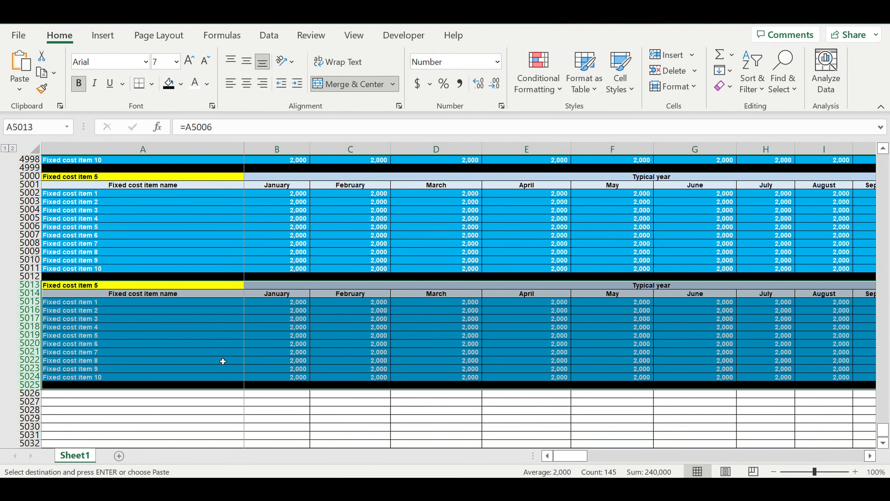
{"action": "left_click", "coordinate": [219, 343]}
{"action": "key", "text": "ctrl+v"}
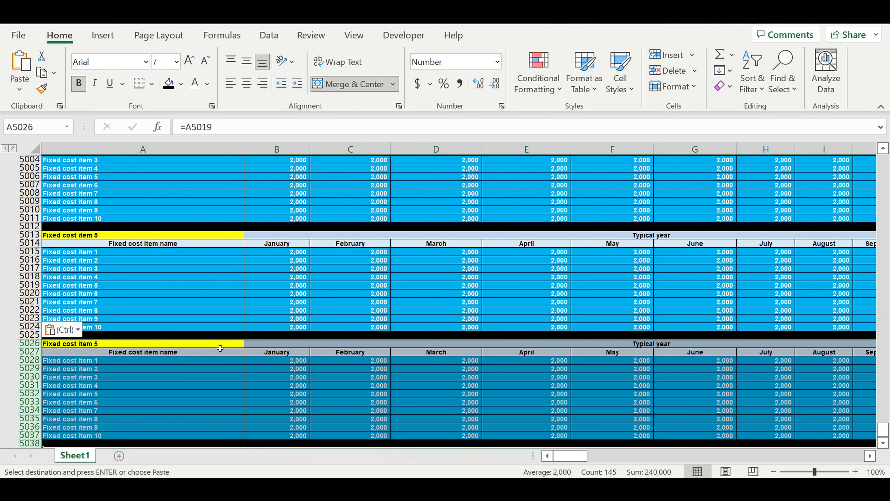
Replace the heading in A4974 with the formula =A4955, linking it to street food spot type 2
{"action": "scroll", "coordinate": [71, 350], "scroll_direction": "up", "scroll_amount": 17}
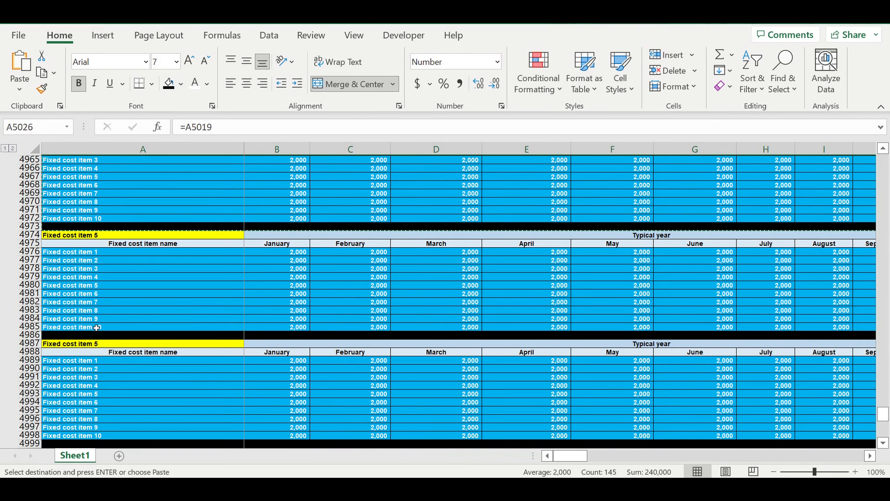
{"action": "scroll", "coordinate": [97, 327], "scroll_direction": "up", "scroll_amount": 1}
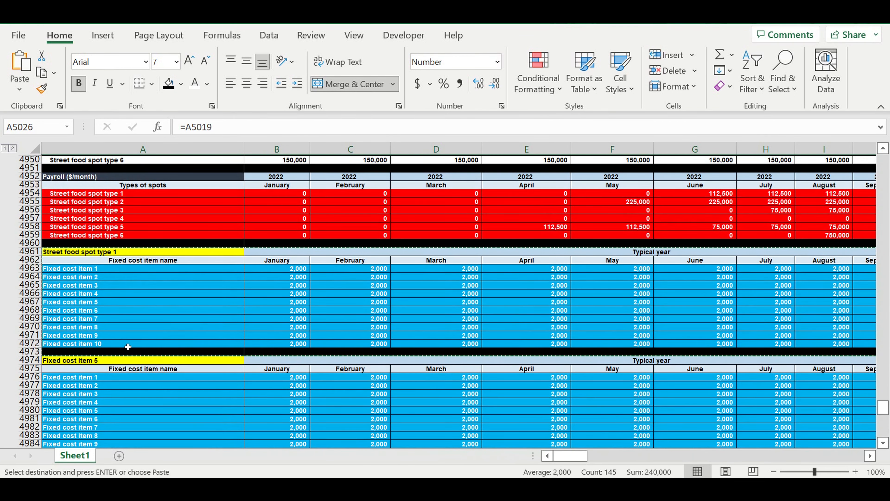
{"action": "left_click", "coordinate": [105, 362]}
{"action": "type", "text": "="}
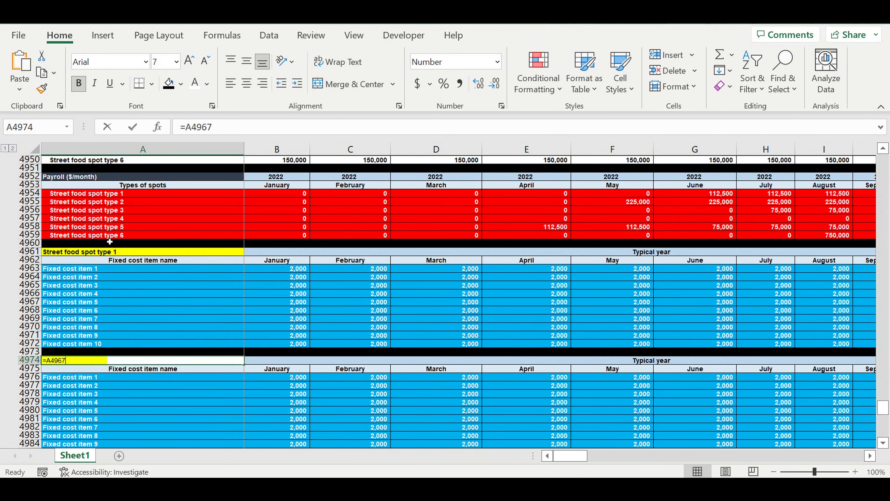
{"action": "left_click", "coordinate": [113, 202]}
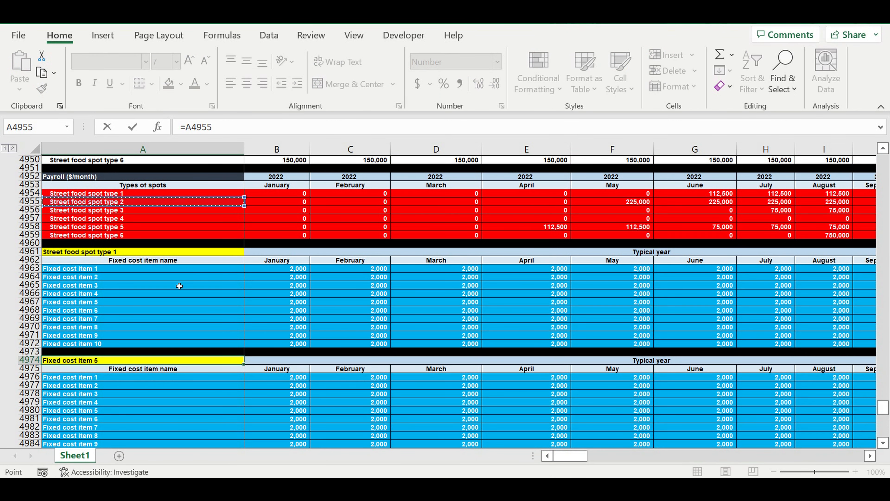
{"action": "key", "text": "Return"}
Replace the heading in A4987 with the formula =A4947, linking it to street food spot type 3
{"action": "scroll", "coordinate": [196, 340], "scroll_direction": "down", "scroll_amount": 2}
{"action": "scroll", "coordinate": [187, 369], "scroll_direction": "down", "scroll_amount": 1}
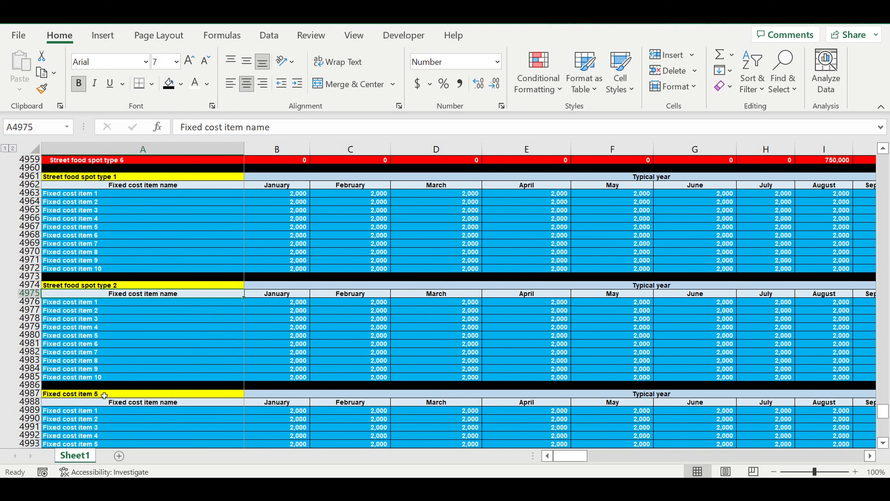
{"action": "left_click", "coordinate": [104, 395]}
{"action": "type", "text": "="}
{"action": "scroll", "coordinate": [142, 289], "scroll_direction": "up", "scroll_amount": 6}
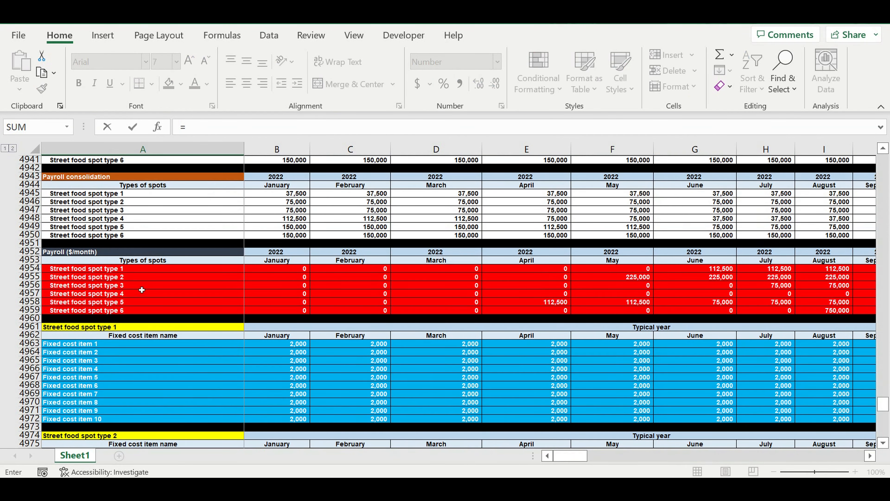
{"action": "left_click", "coordinate": [107, 210]}
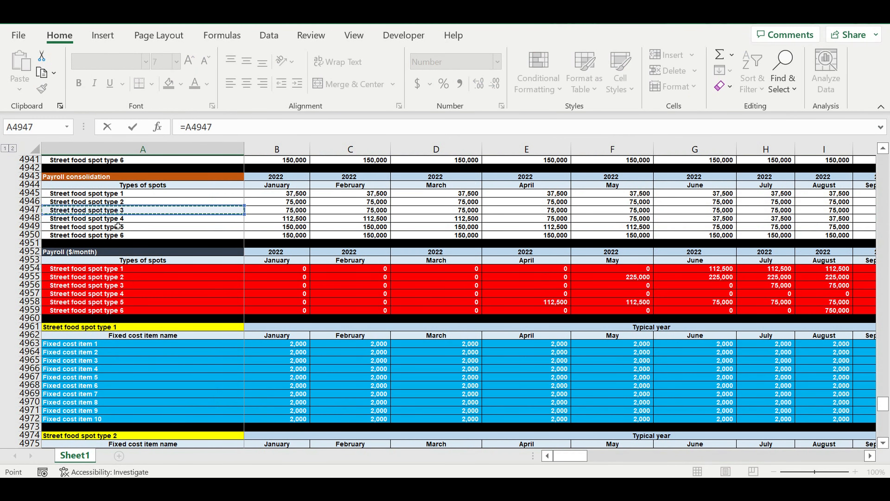
{"action": "key", "text": "Return"}
Replace the heading in A5000 with a cell reference linking it to the street food spot type 4 label
{"action": "scroll", "coordinate": [184, 374], "scroll_direction": "down", "scroll_amount": 4}
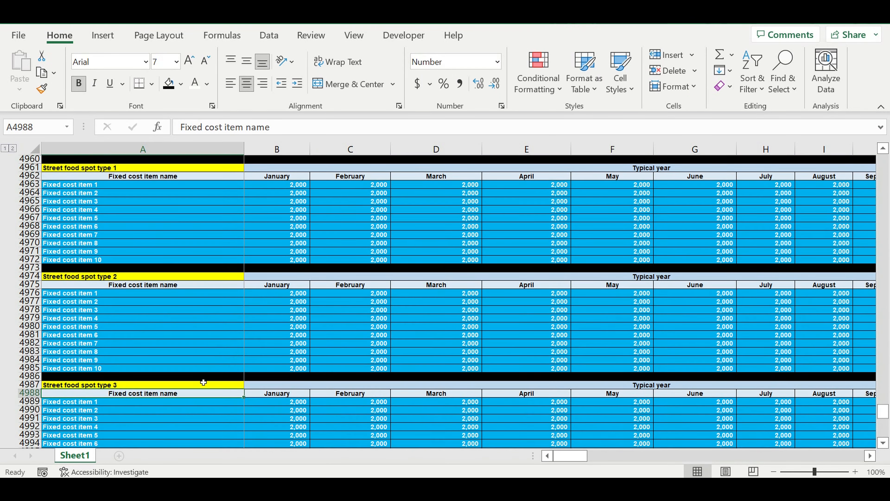
{"action": "scroll", "coordinate": [183, 374], "scroll_direction": "down", "scroll_amount": 3}
{"action": "left_click", "coordinate": [119, 368]}
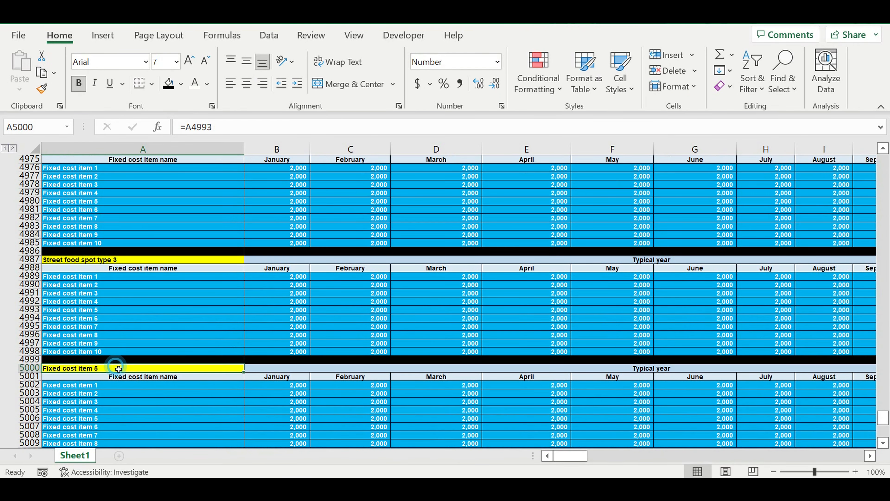
{"action": "type", "text": "="}
{"action": "scroll", "coordinate": [156, 353], "scroll_direction": "up", "scroll_amount": 9}
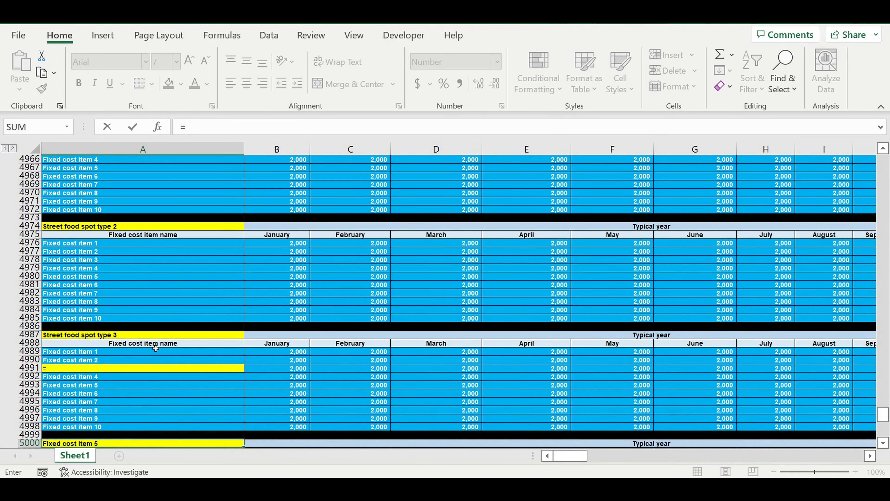
{"action": "left_click", "coordinate": [112, 235]}
{"action": "key", "text": "Return"}
Replace the heading in A5013 with a cell reference linking it to the street food spot type 5 label
{"action": "scroll", "coordinate": [199, 334], "scroll_direction": "down", "scroll_amount": 1}
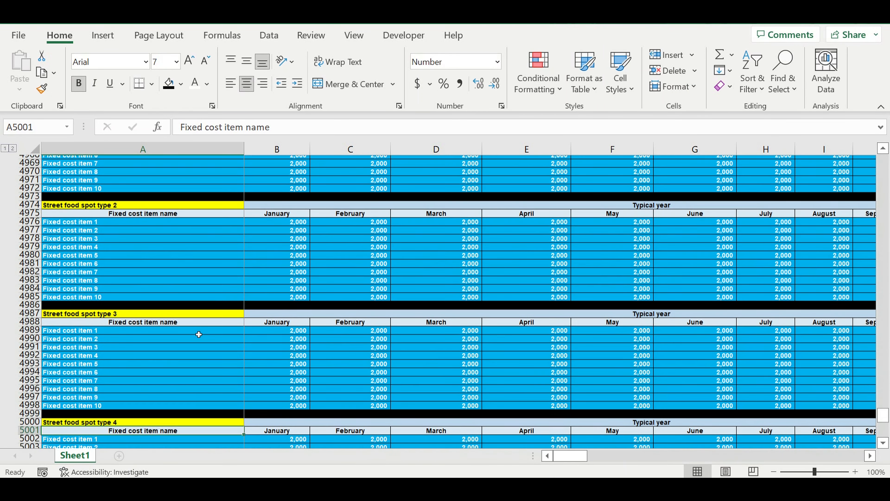
{"action": "scroll", "coordinate": [199, 334], "scroll_direction": "down", "scroll_amount": 3}
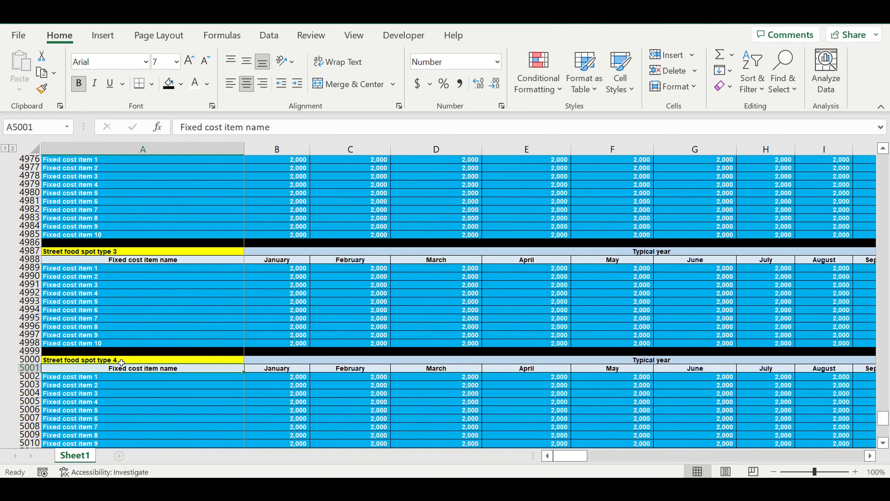
{"action": "scroll", "coordinate": [185, 369], "scroll_direction": "down", "scroll_amount": 3}
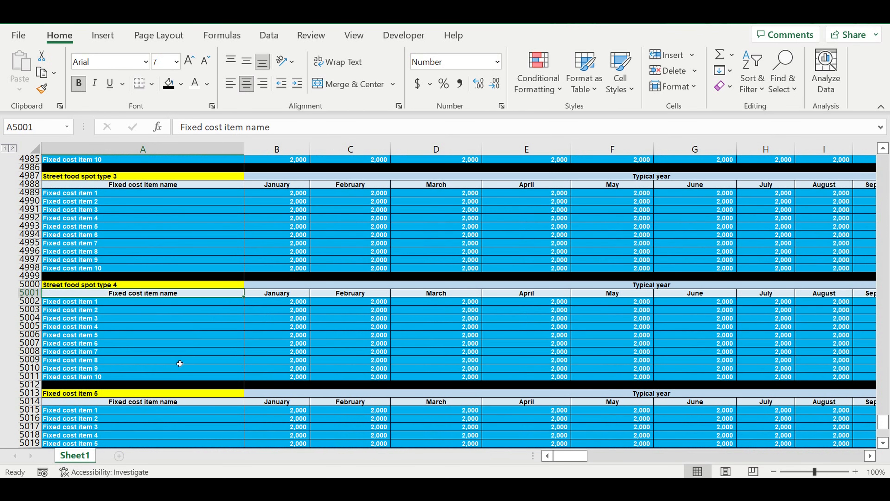
{"action": "left_click", "coordinate": [102, 393]}
{"action": "type", "text": "="}
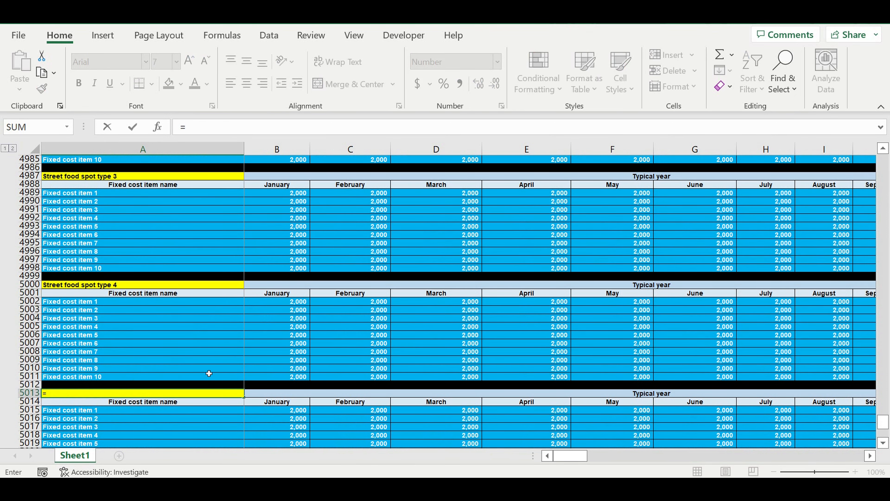
{"action": "scroll", "coordinate": [209, 375], "scroll_direction": "up", "scroll_amount": 14}
{"action": "left_click", "coordinate": [125, 286]}
{"action": "key", "text": "Return"}
Replace the heading in A5026 with the formula =A4959, linking it to street food spot type 6
{"action": "scroll", "coordinate": [212, 329], "scroll_direction": "down", "scroll_amount": 7}
{"action": "left_click", "coordinate": [97, 368]}
{"action": "type", "text": "="}
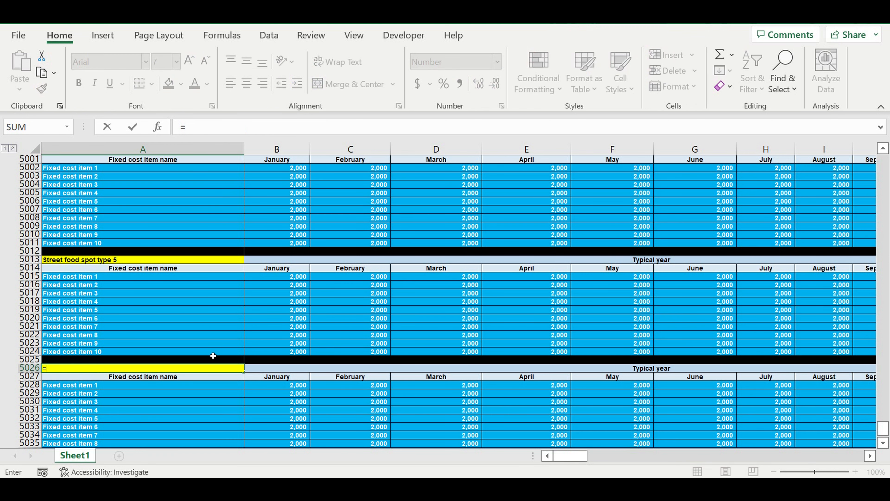
{"action": "scroll", "coordinate": [218, 344], "scroll_direction": "up", "scroll_amount": 9}
{"action": "scroll", "coordinate": [221, 331], "scroll_direction": "up", "scroll_amount": 10}
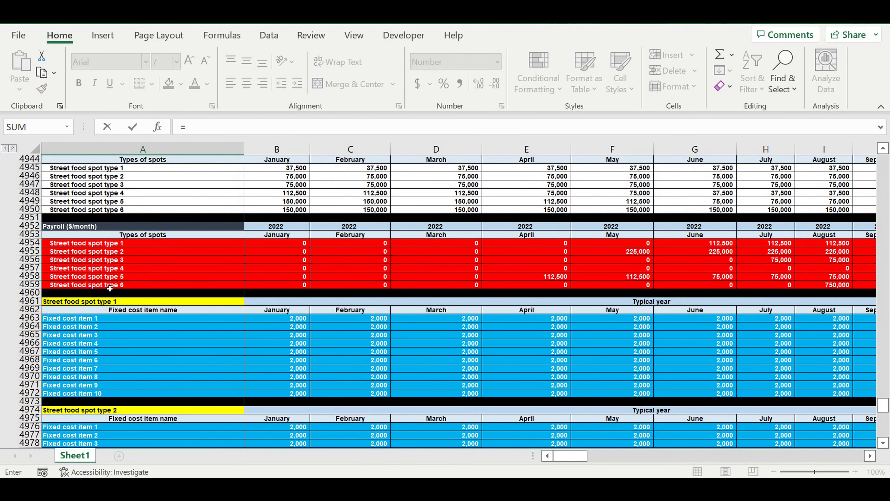
{"action": "left_click", "coordinate": [110, 288]}
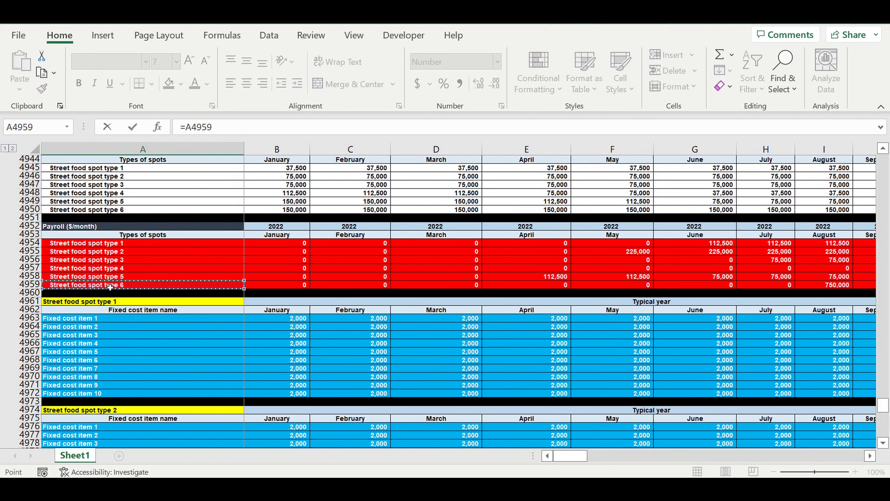
{"action": "key", "text": "Return"}
Copy the spot type 6 header rows 5026 and 5027 and paste them at A5039 below the last fixed cost table
{"action": "scroll", "coordinate": [275, 339], "scroll_direction": "down", "scroll_amount": 13}
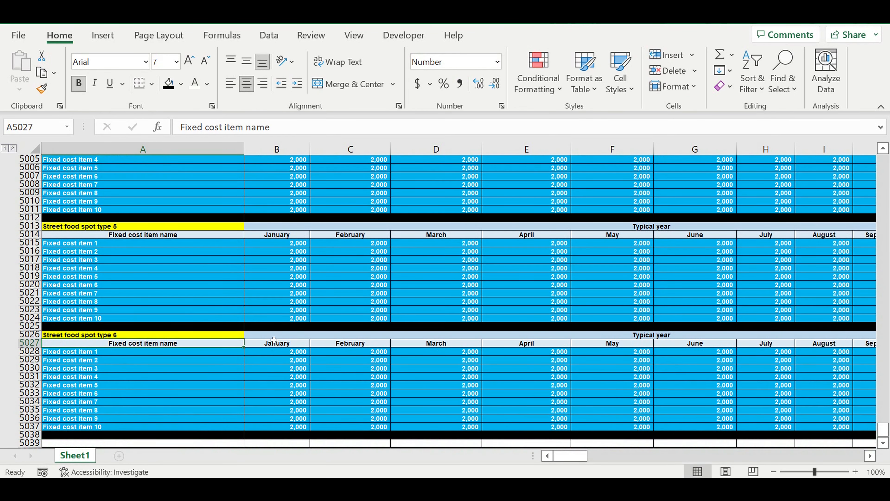
{"action": "scroll", "coordinate": [271, 336], "scroll_direction": "up", "scroll_amount": 5}
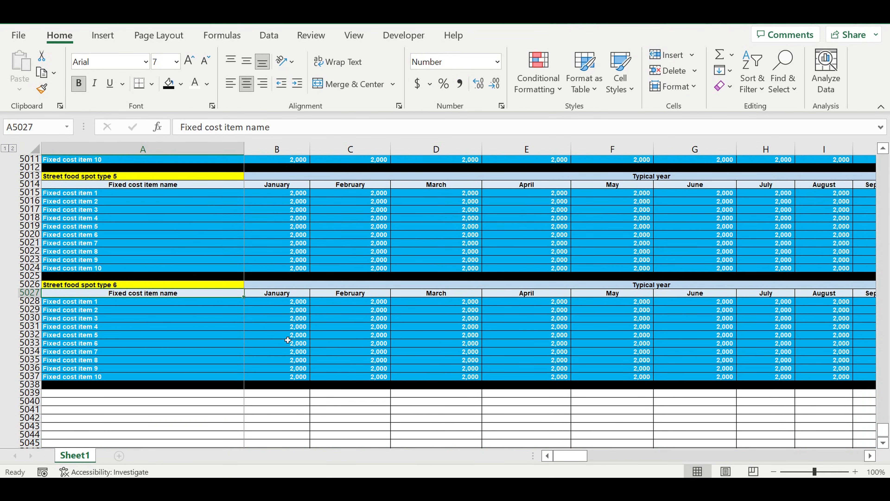
{"action": "left_click", "coordinate": [200, 395]}
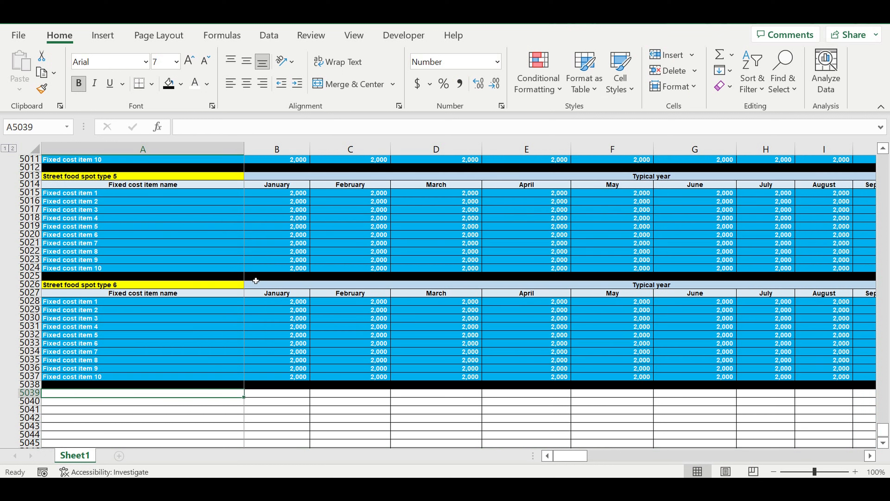
{"action": "left_click_drag", "start_coordinate": [235, 287], "coordinate": [871, 302]}
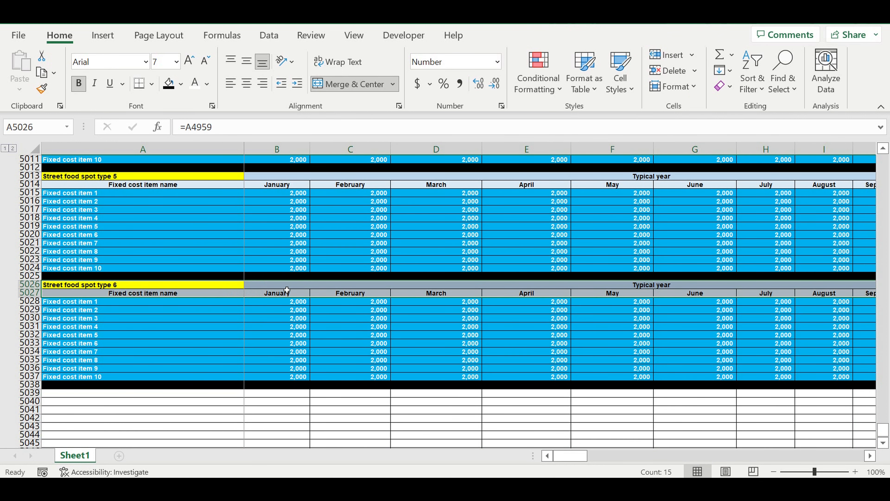
{"action": "key", "text": "ctrl+c"}
{"action": "left_click", "coordinate": [172, 395]}
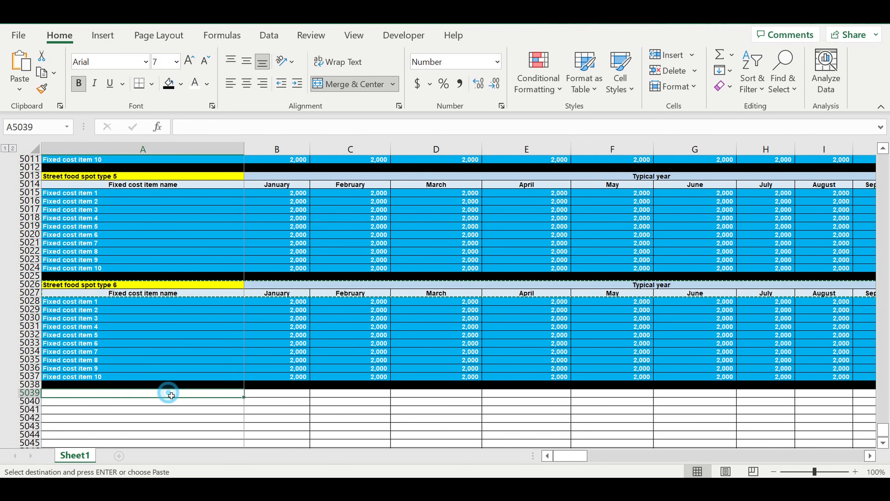
{"action": "key", "text": "ctrl+v"}
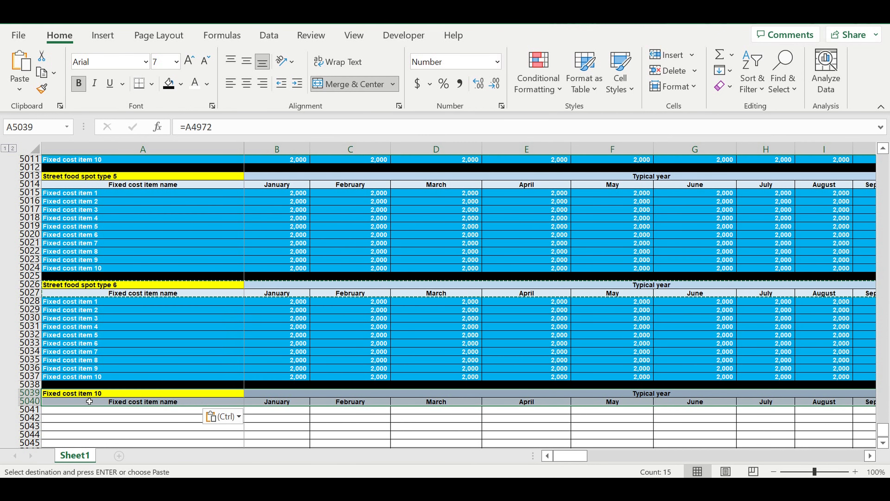
Replace the heading in A5039 with the text "Fixed costs consolidation"
{"action": "left_click", "coordinate": [81, 397]}
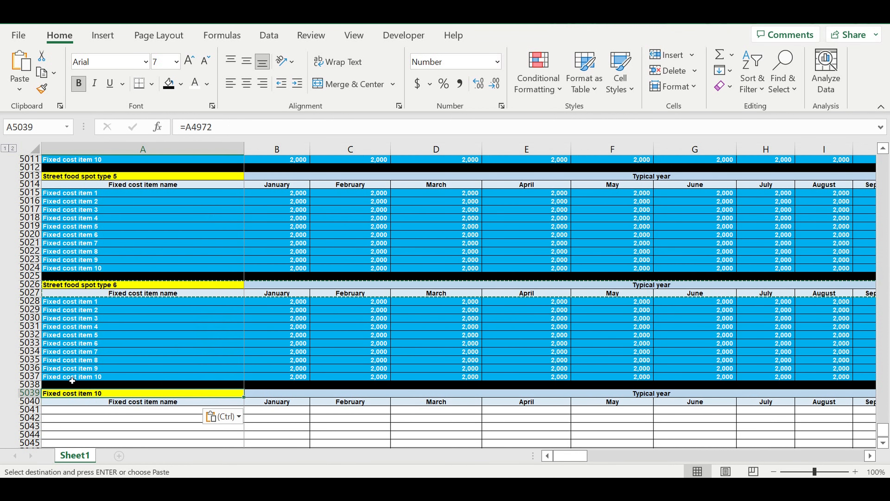
{"action": "key", "text": "F2"}
{"action": "type", "text": "F"}
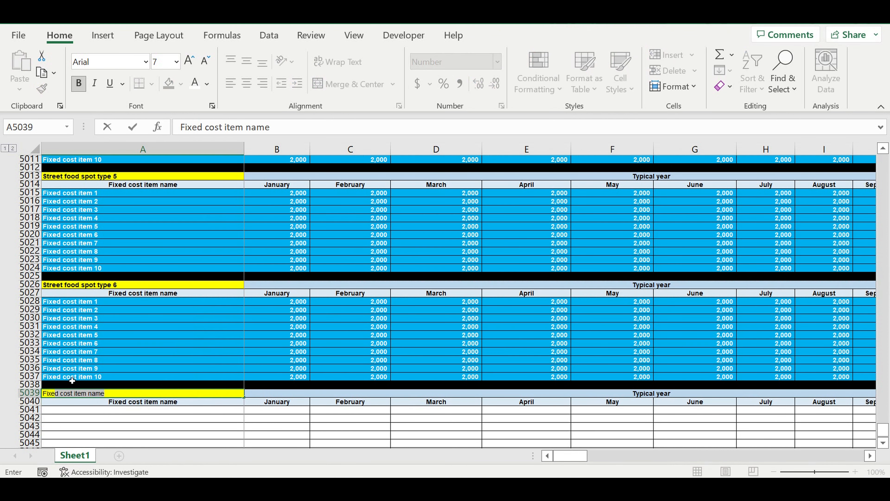
{"action": "type", "text": "ixed costs consolidation"}
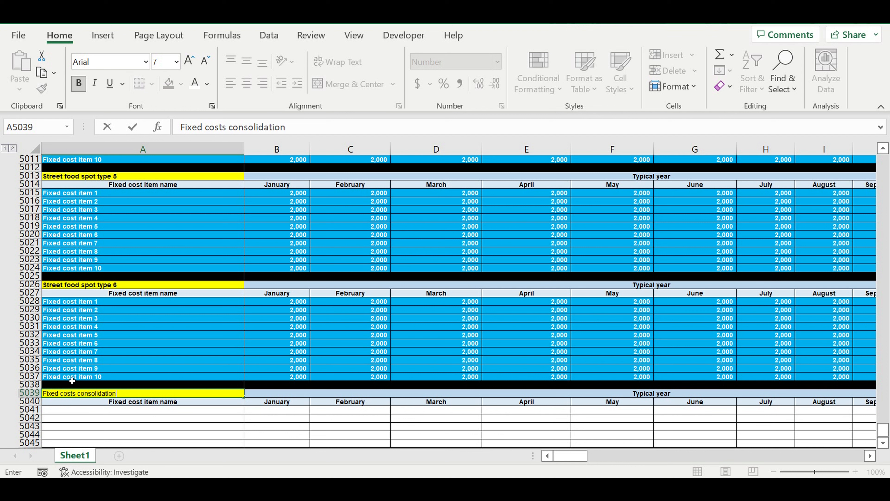
{"action": "key", "text": "Return"}
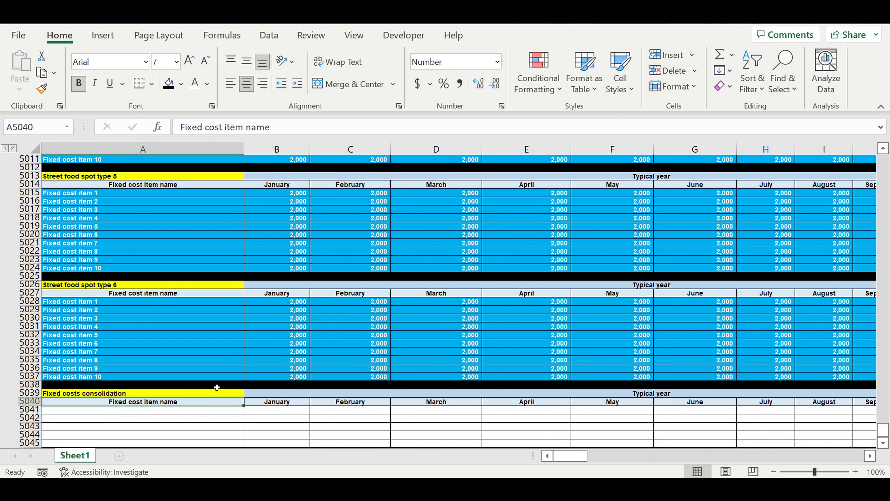
Give the Fixed costs consolidation heading in A5039 a dark gold fill and white font
{"action": "left_click", "coordinate": [215, 395]}
{"action": "left_click", "coordinate": [181, 84]}
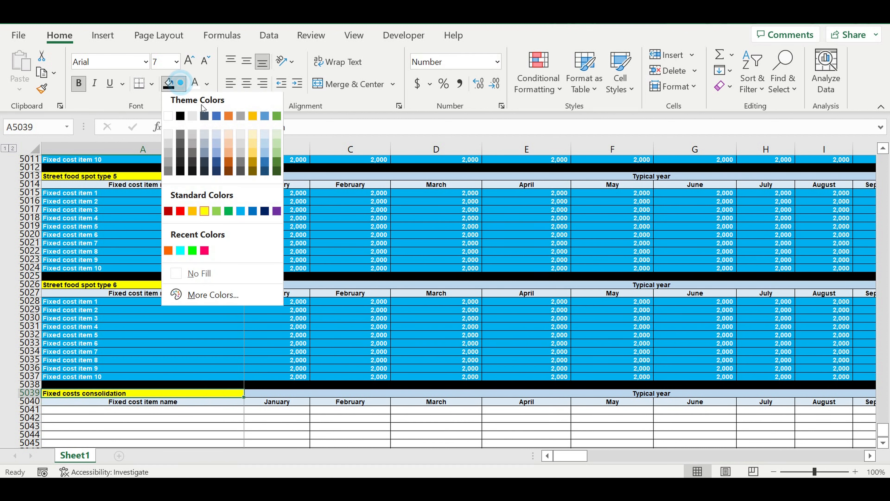
{"action": "left_click", "coordinate": [252, 166]}
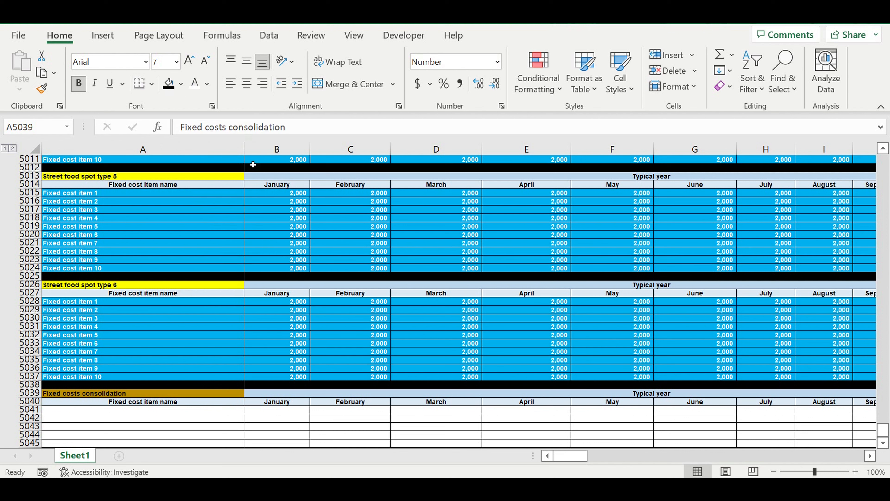
{"action": "left_click", "coordinate": [195, 87]}
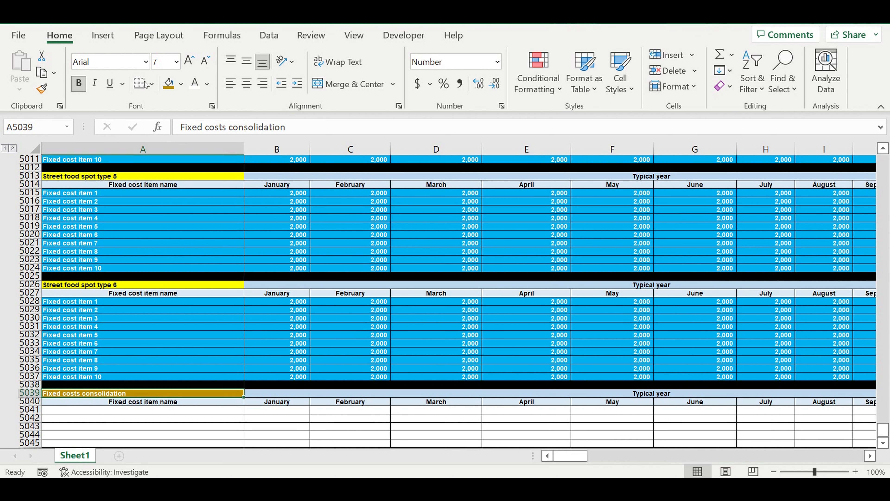
{"action": "left_click", "coordinate": [200, 412]}
Replace the column header in A5040 with the formula =A4953, linking it to "Types of spots"
{"action": "left_click", "coordinate": [209, 404]}
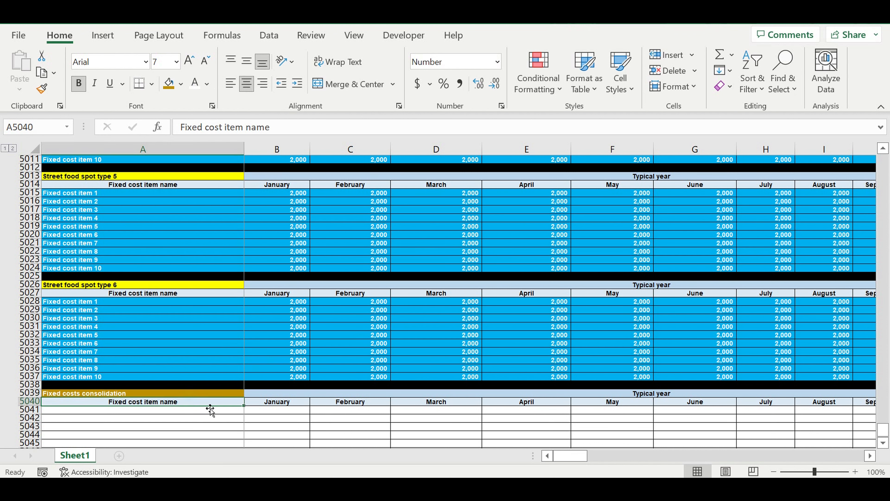
{"action": "type", "text": "="}
{"action": "scroll", "coordinate": [231, 367], "scroll_direction": "up", "scroll_amount": 16}
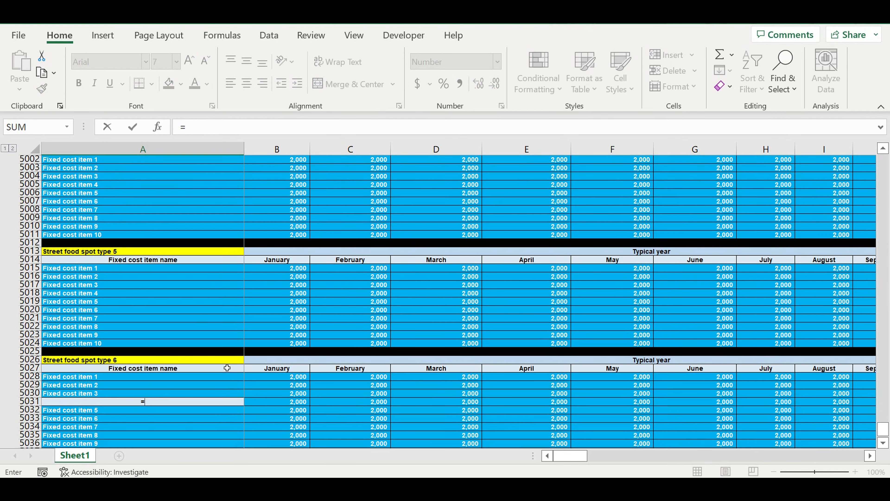
{"action": "scroll", "coordinate": [232, 366], "scroll_direction": "up", "scroll_amount": 6}
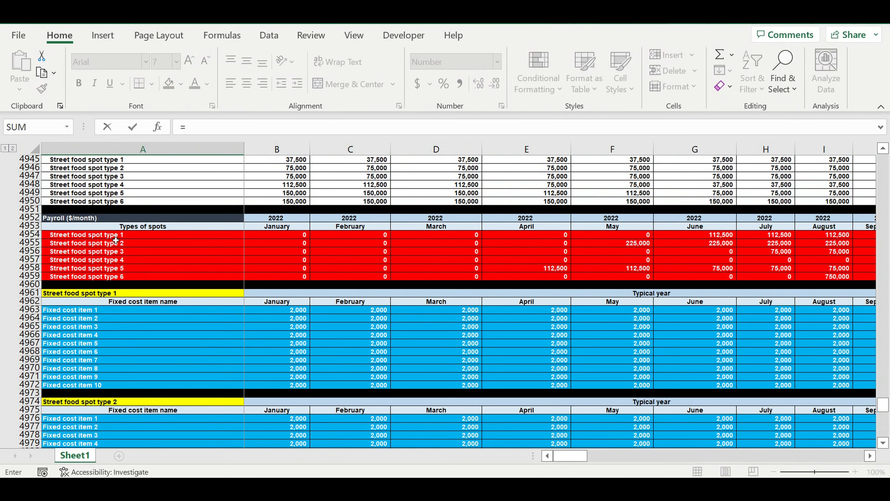
{"action": "left_click", "coordinate": [130, 227]}
{"action": "key", "text": "Return"}
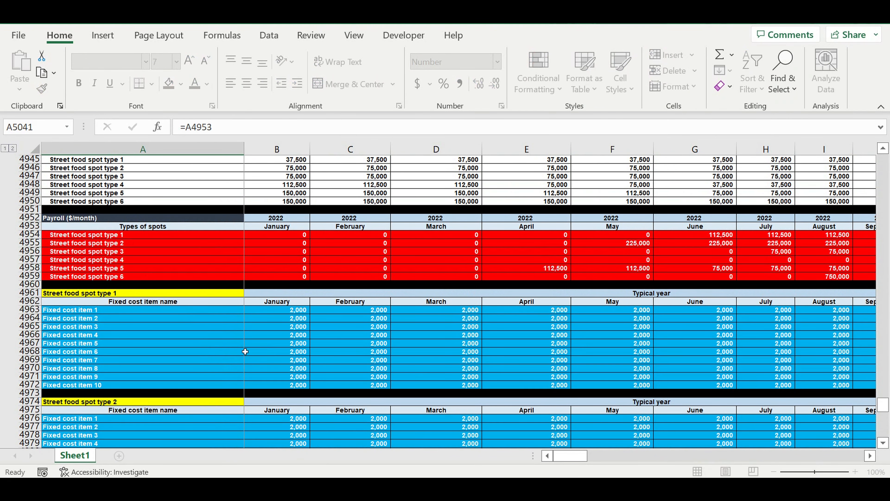
Enter the formula =A4954 in A5041 to link the first consolidation row to street food spot type 1
{"action": "scroll", "coordinate": [251, 365], "scroll_direction": "down", "scroll_amount": 5}
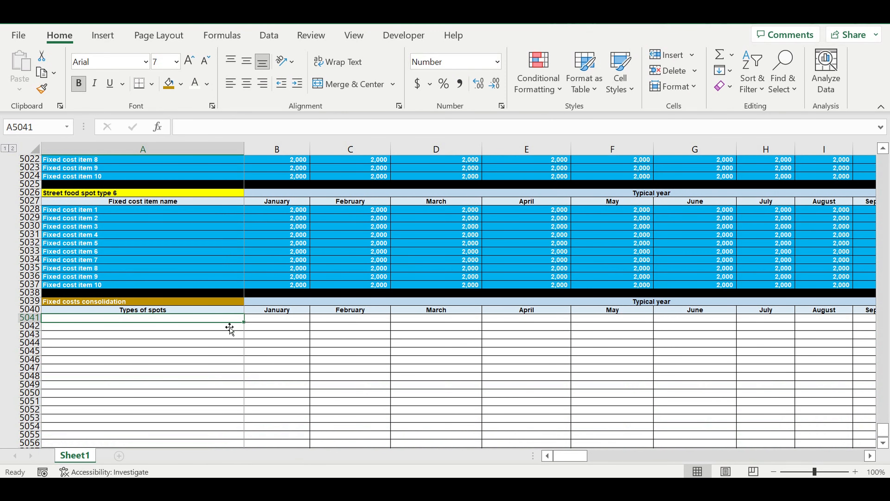
{"action": "type", "text": "="}
{"action": "scroll", "coordinate": [245, 325], "scroll_direction": "up", "scroll_amount": 20}
{"action": "scroll", "coordinate": [253, 319], "scroll_direction": "up", "scroll_amount": 7}
{"action": "left_click", "coordinate": [108, 271]}
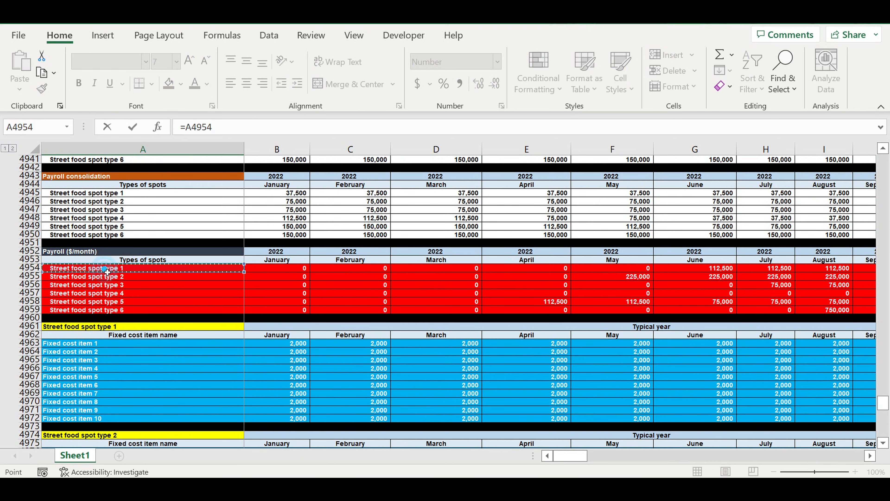
{"action": "key", "text": "Return"}
Fill the A5041 formula down to A5046 to list all six street food spot types
{"action": "scroll", "coordinate": [248, 347], "scroll_direction": "down", "scroll_amount": 5}
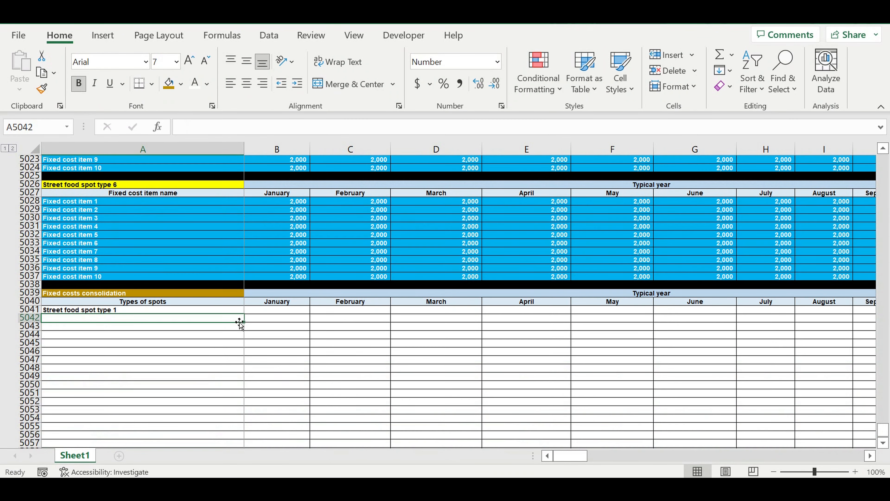
{"action": "left_click", "coordinate": [228, 310]}
{"action": "left_click_drag", "start_coordinate": [244, 314], "coordinate": [249, 351]}
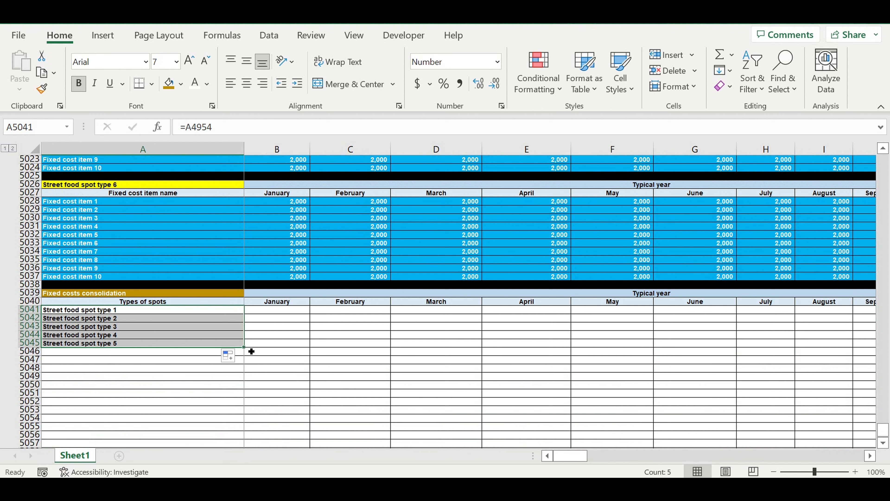
{"action": "left_click_drag", "start_coordinate": [248, 351], "coordinate": [248, 354]}
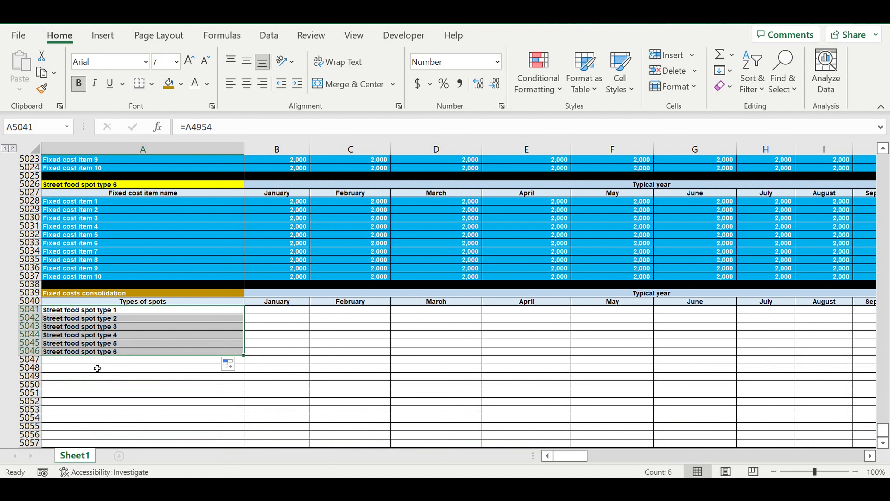
Fill the whole row 5047 below the fixed costs consolidation table with black as a separator
{"action": "left_click", "coordinate": [36, 360]}
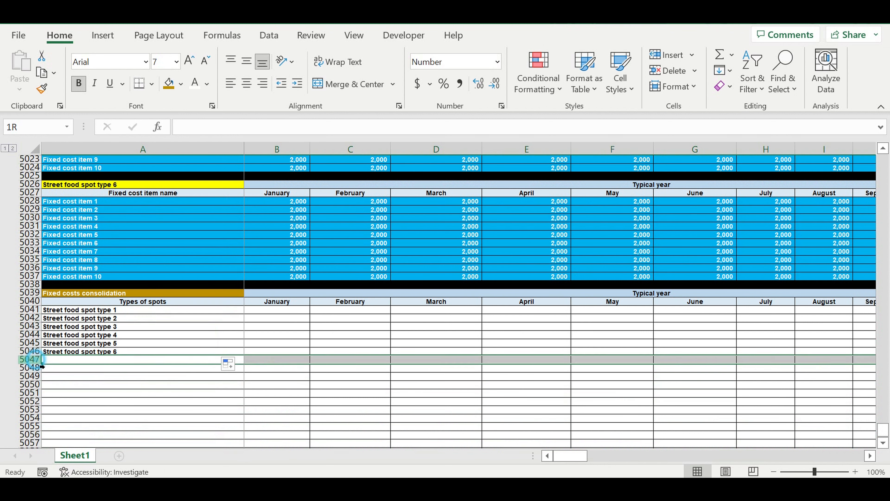
{"action": "left_click", "coordinate": [182, 88]}
{"action": "left_click", "coordinate": [181, 118]}
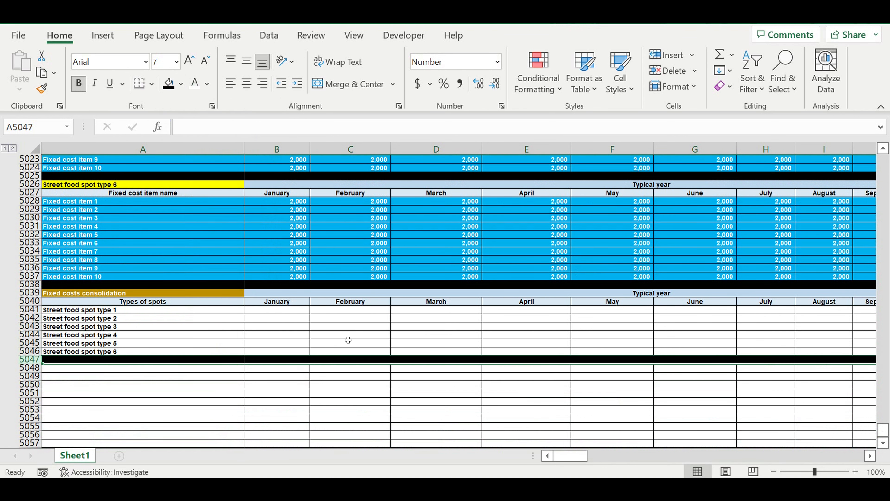
Enter =SUM(B5028:B5037) in B5046 to total January fixed costs for street food spot type 6
{"action": "left_click", "coordinate": [275, 353]}
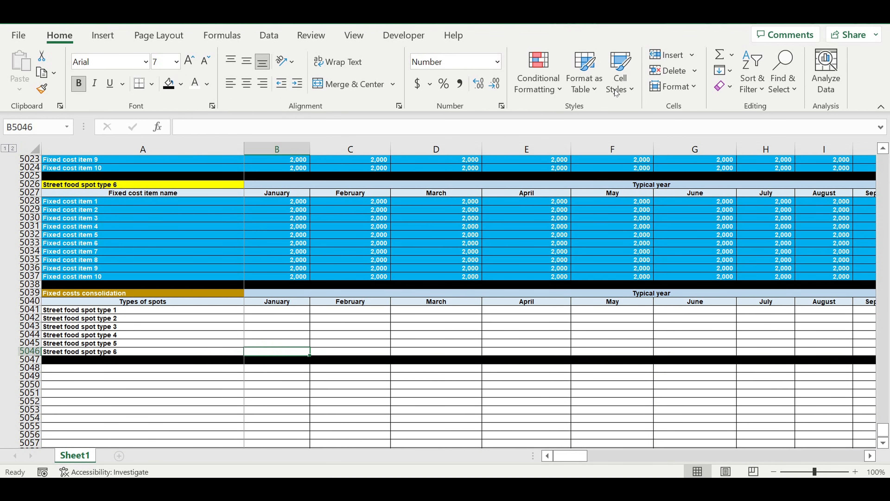
{"action": "left_click", "coordinate": [721, 53]}
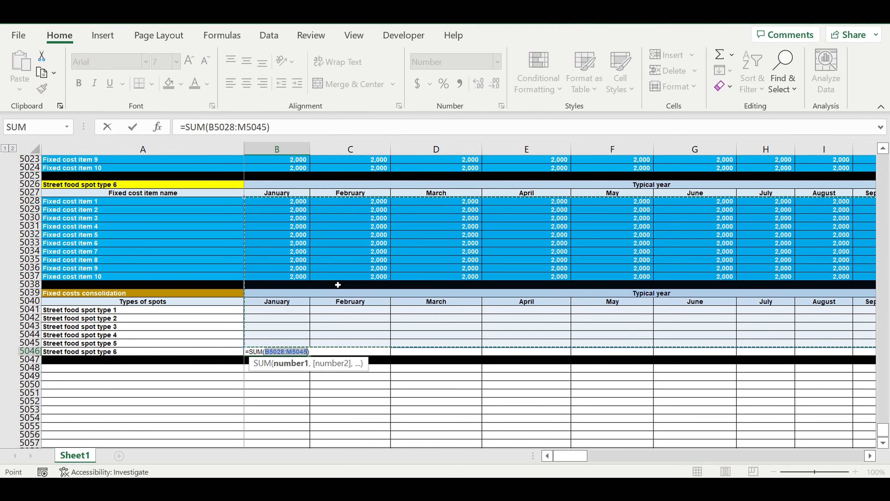
{"action": "left_click", "coordinate": [287, 203]}
{"action": "left_click_drag", "start_coordinate": [288, 203], "coordinate": [286, 277]}
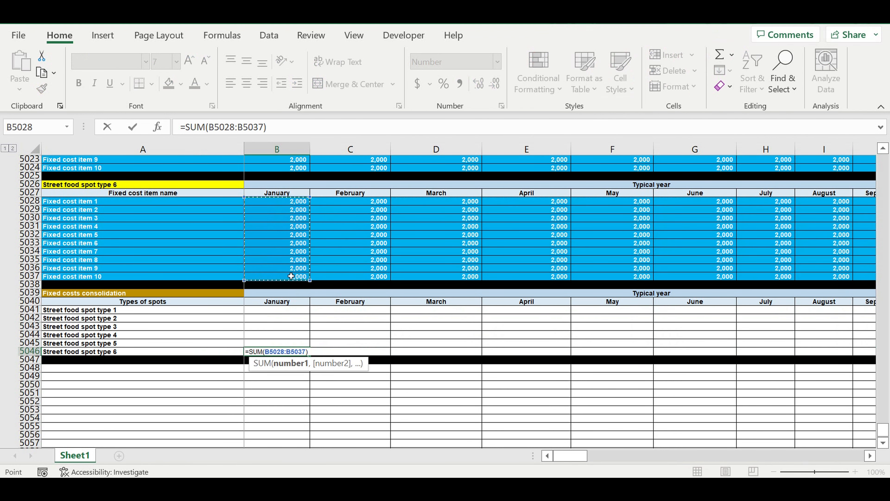
{"action": "key", "text": "Return"}
Enter =SUM(B5015:B5024) in B5045 to total January fixed costs for street food spot type 5
{"action": "left_click", "coordinate": [288, 344]}
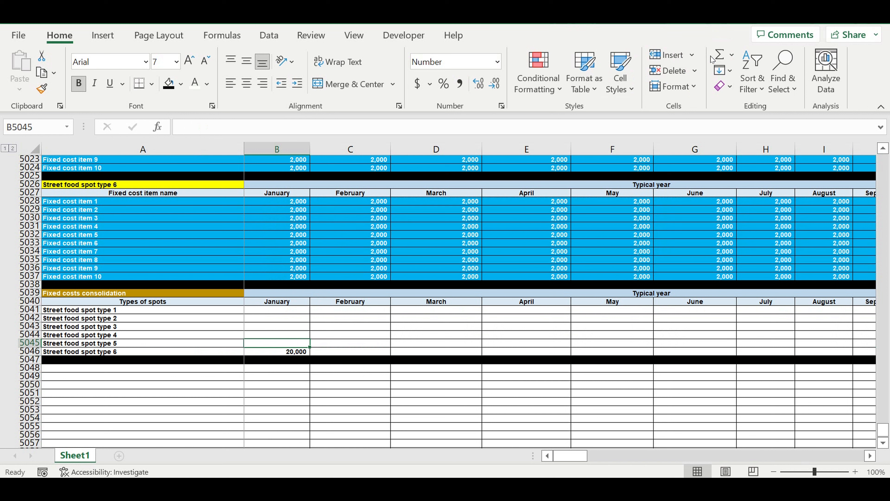
{"action": "left_click", "coordinate": [719, 56]}
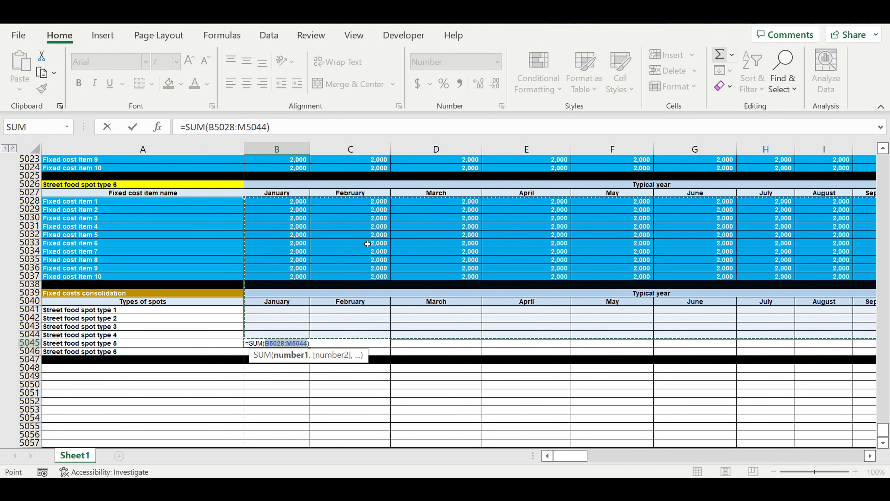
{"action": "scroll", "coordinate": [328, 231], "scroll_direction": "up", "scroll_amount": 5}
{"action": "left_click_drag", "start_coordinate": [282, 218], "coordinate": [282, 295]}
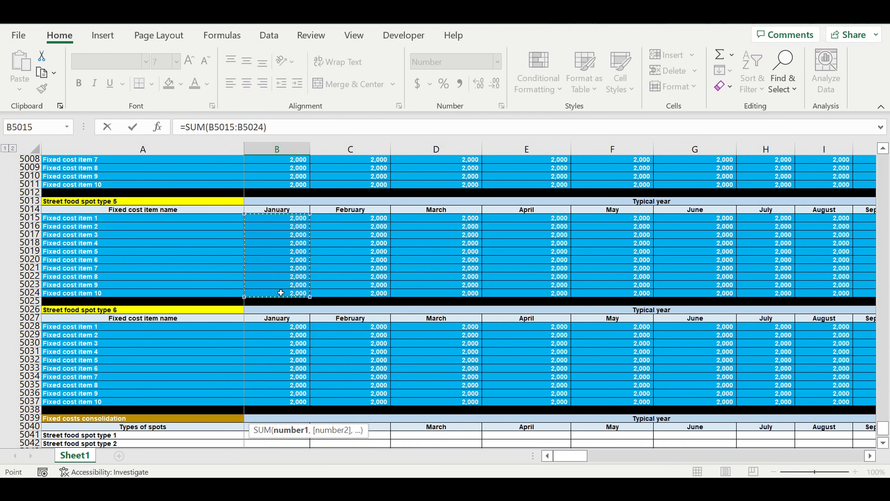
{"action": "key", "text": "Return"}
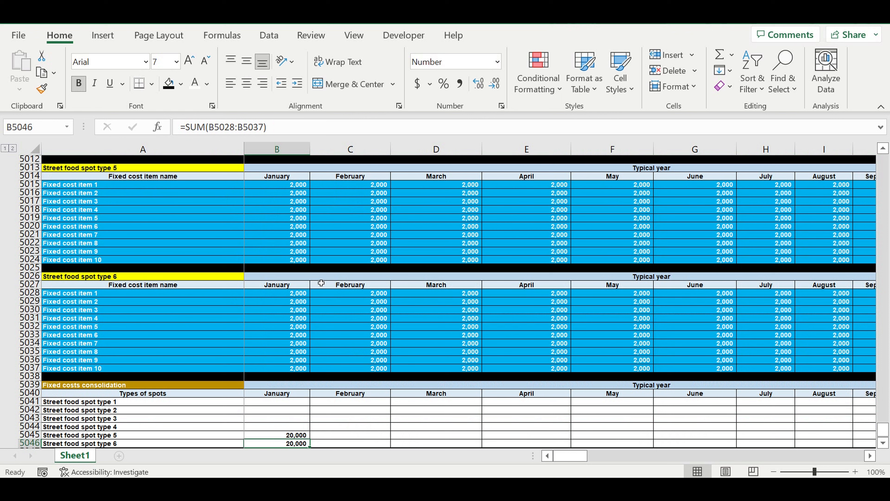
Enter =SUM(B5002:B5011) in B5044 to total January fixed costs for street food spot type 4
{"action": "left_click", "coordinate": [298, 426]}
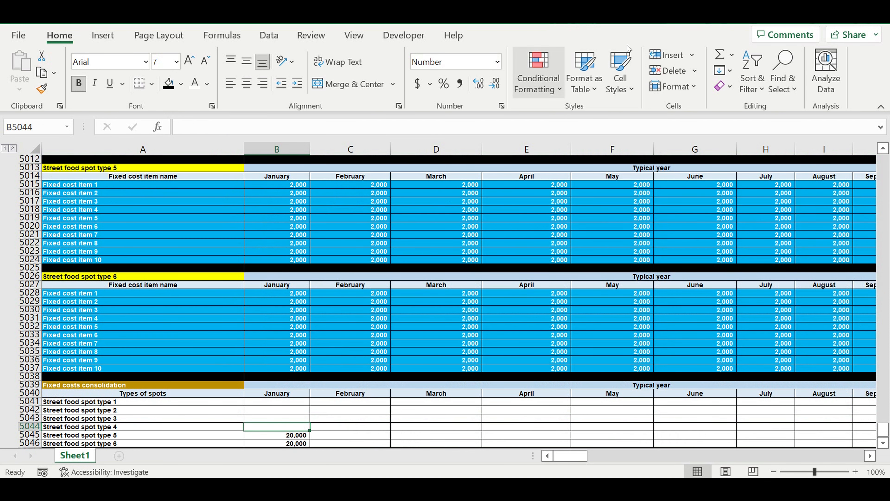
{"action": "left_click", "coordinate": [719, 56]}
{"action": "scroll", "coordinate": [454, 209], "scroll_direction": "up", "scroll_amount": 7}
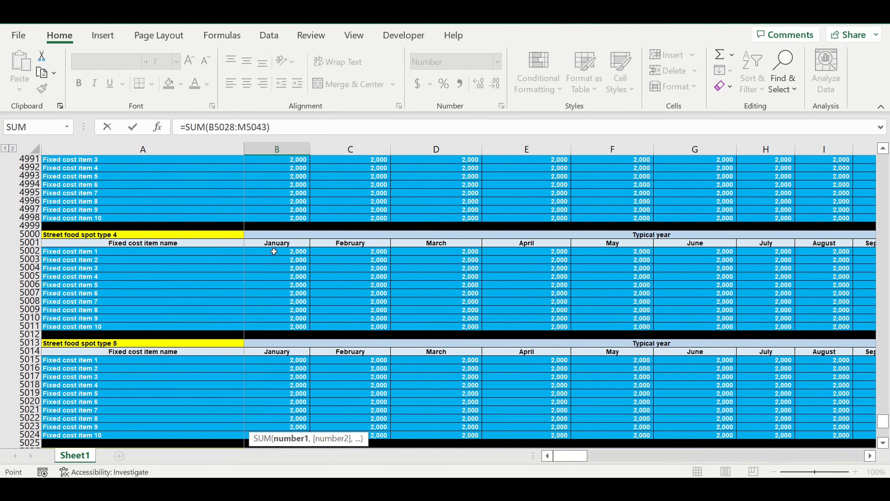
{"action": "left_click_drag", "start_coordinate": [273, 252], "coordinate": [276, 331]}
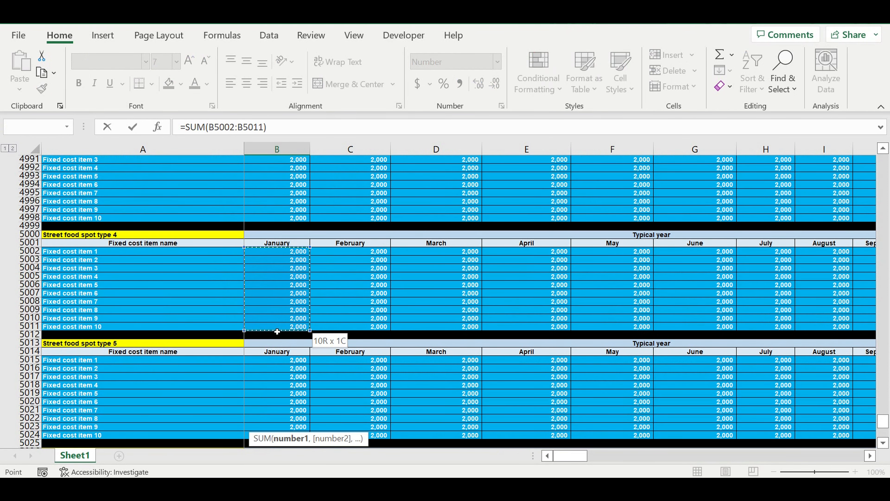
{"action": "key", "text": "Return"}
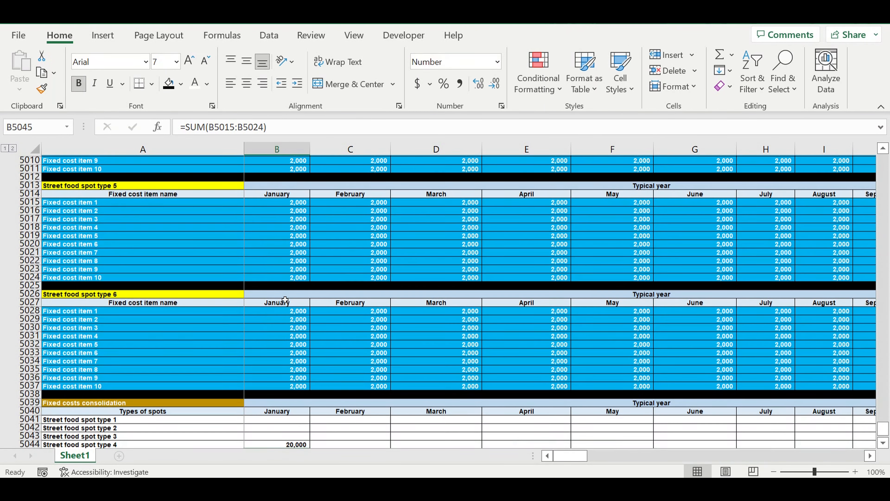
Enter =SUM(B4989:B4998) in B5043 to total January fixed costs for street food spot type 3
{"action": "left_click", "coordinate": [290, 428]}
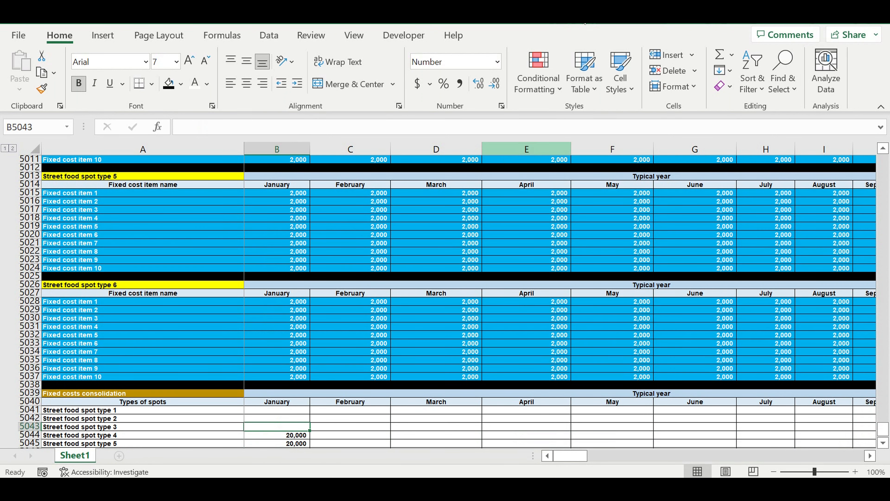
{"action": "left_click", "coordinate": [720, 55]}
{"action": "scroll", "coordinate": [474, 225], "scroll_direction": "up", "scroll_amount": 10}
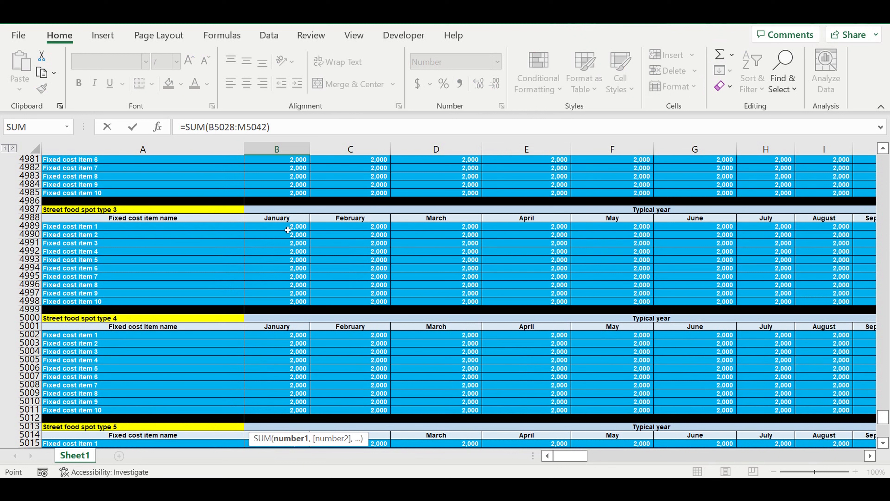
{"action": "left_click_drag", "start_coordinate": [288, 230], "coordinate": [288, 300]}
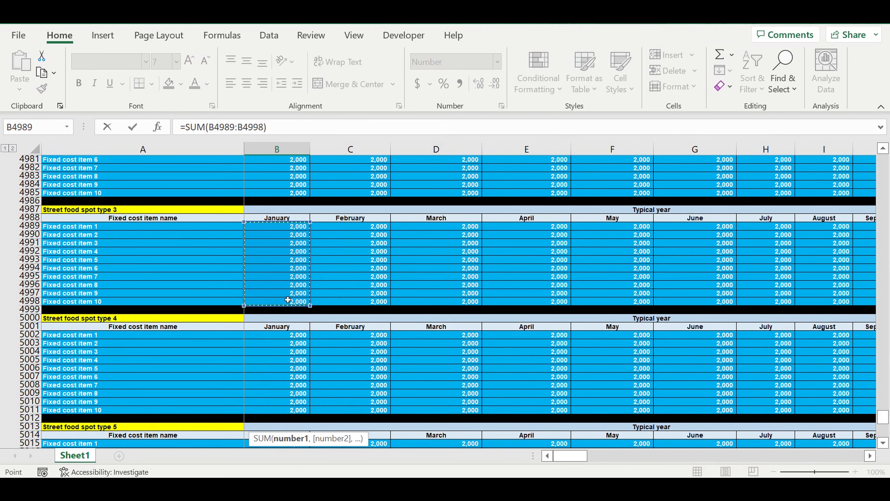
{"action": "key", "text": "Return"}
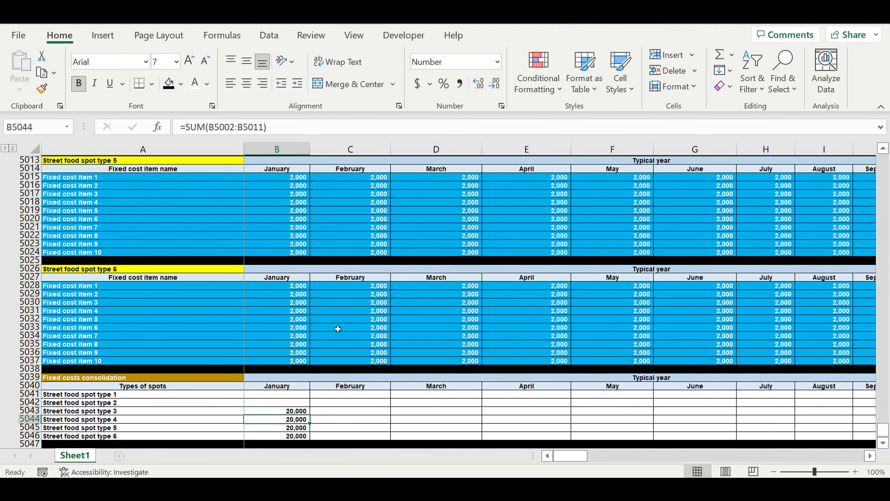
Enter =SUM(B4976:B4985) in B5042 to total January fixed costs for street food spot type 2
{"action": "left_click", "coordinate": [291, 402]}
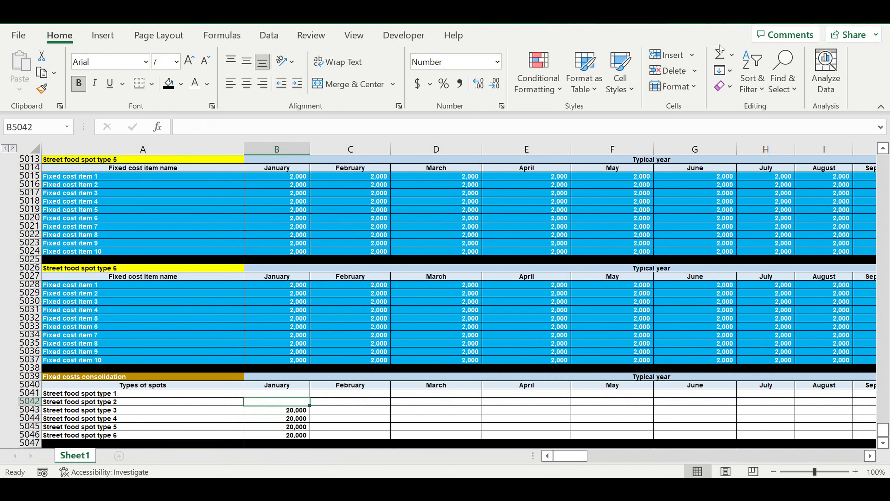
{"action": "left_click", "coordinate": [720, 56]}
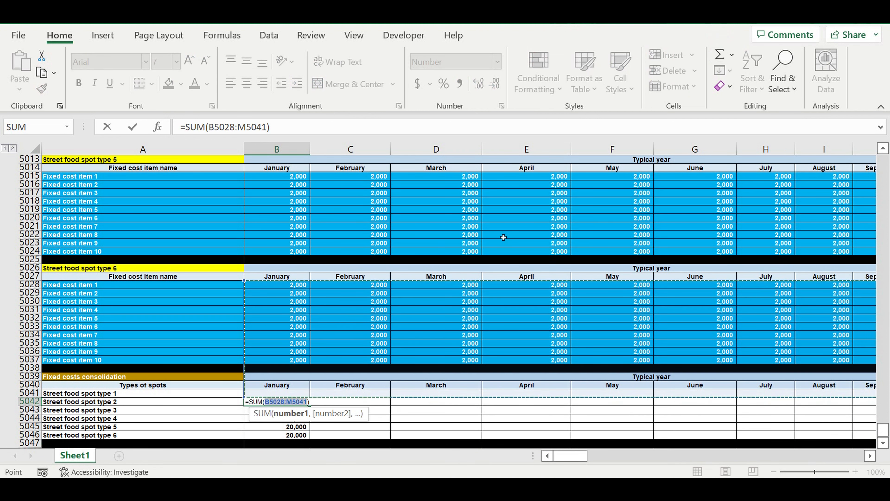
{"action": "scroll", "coordinate": [487, 226], "scroll_direction": "up", "scroll_amount": 14}
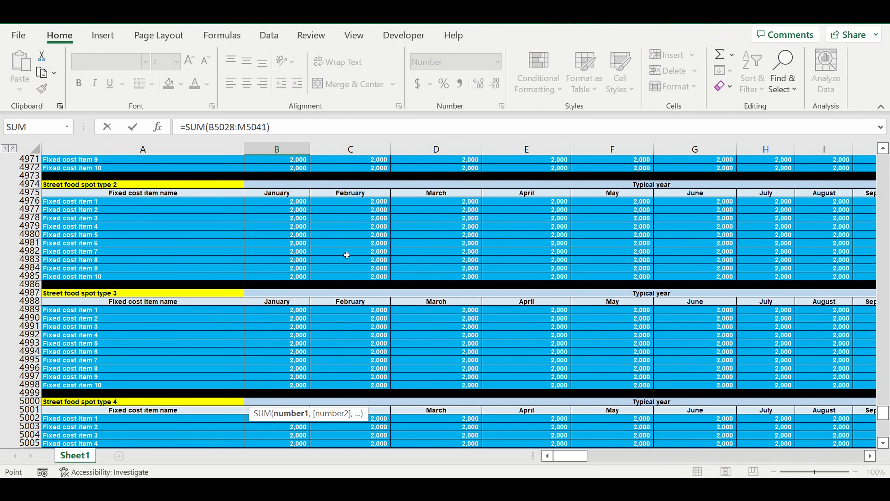
{"action": "left_click_drag", "start_coordinate": [284, 203], "coordinate": [289, 282]}
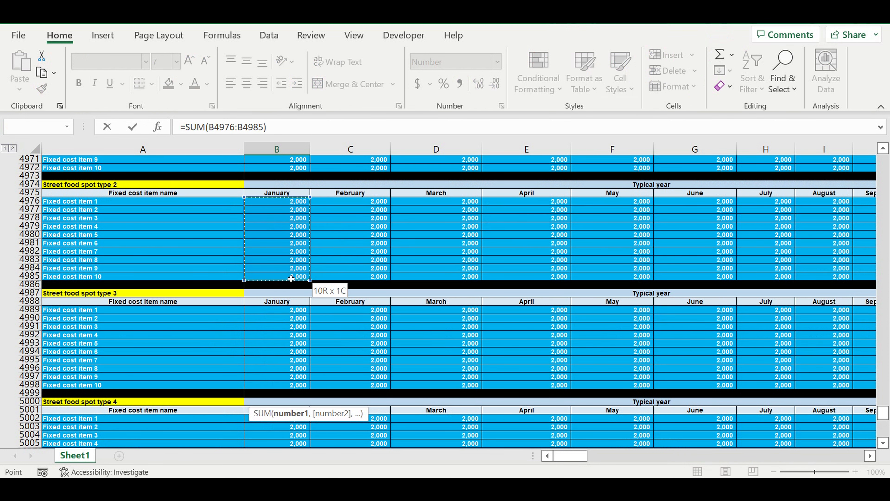
{"action": "key", "text": "Return"}
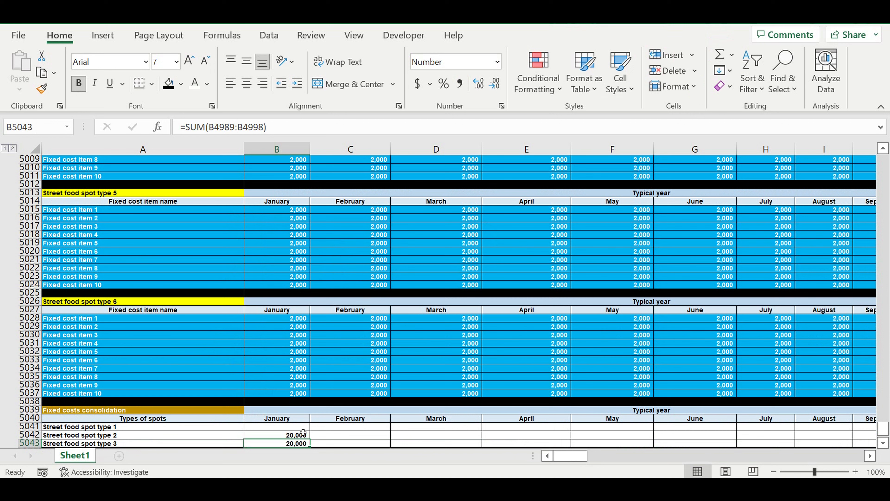
Enter =SUM(B4963:B4972) in B5041 to total January fixed costs for street food spot type 1
{"action": "left_click", "coordinate": [302, 427]}
{"action": "left_click", "coordinate": [719, 55]}
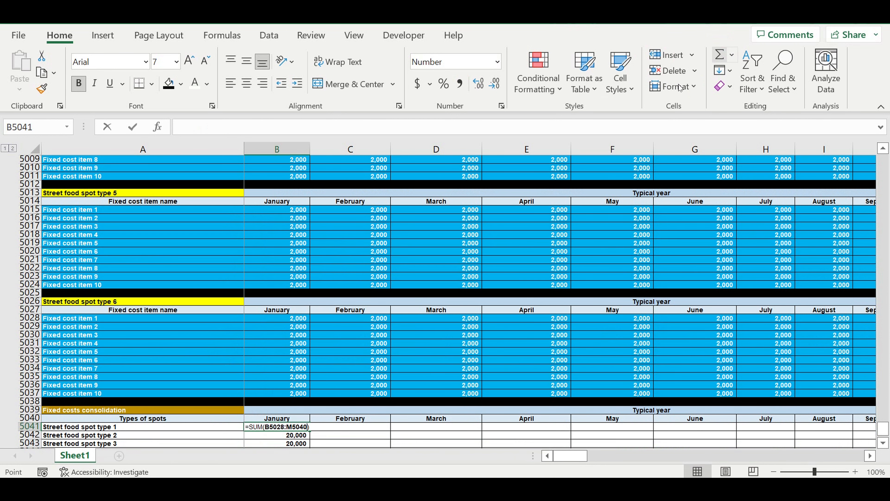
{"action": "scroll", "coordinate": [430, 234], "scroll_direction": "up", "scroll_amount": 10}
{"action": "scroll", "coordinate": [432, 235], "scroll_direction": "up", "scroll_amount": 9}
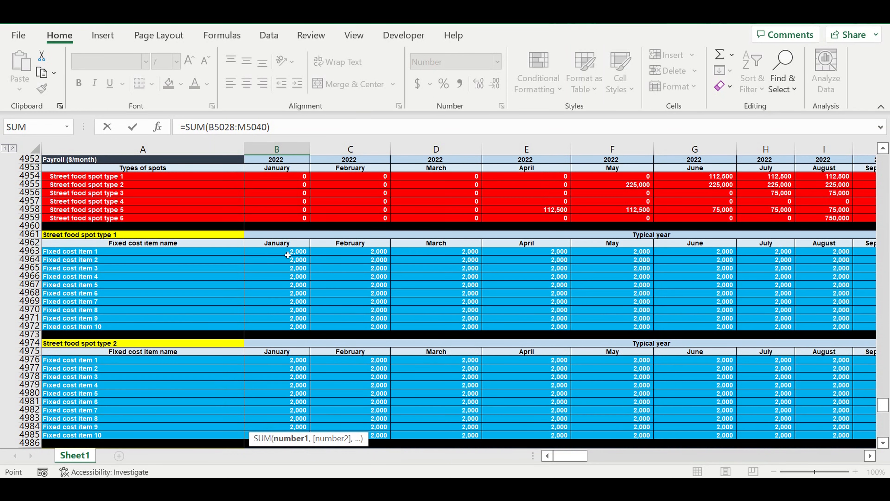
{"action": "left_click_drag", "start_coordinate": [288, 255], "coordinate": [293, 328]}
{"action": "key", "text": "Return"}
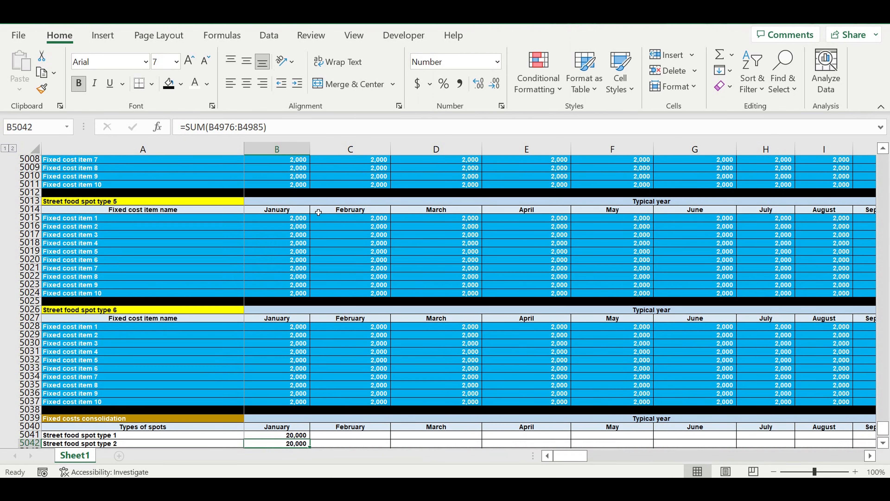
Fill the January total formulas in B5041:B5046 across to column M, covering every month through December
{"action": "scroll", "coordinate": [449, 232], "scroll_direction": "down", "scroll_amount": 5}
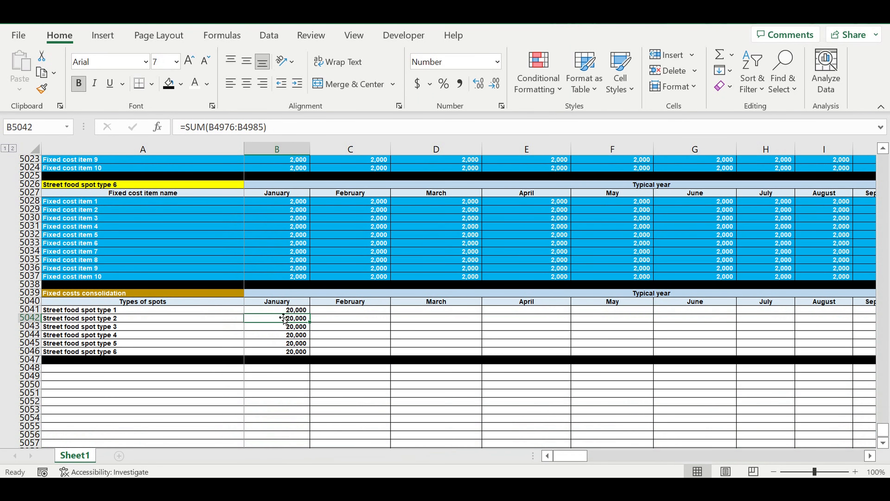
{"action": "left_click_drag", "start_coordinate": [284, 312], "coordinate": [808, 353]}
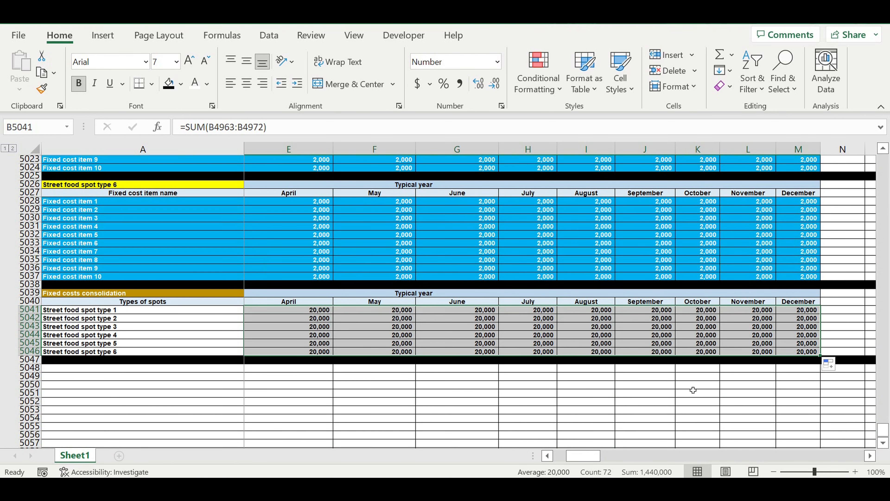
{"action": "left_click", "coordinate": [702, 395]}
Enter the heading "Fixed costs coeff" in A5048, below the black separator row
{"action": "left_click_drag", "start_coordinate": [580, 460], "coordinate": [567, 458]}
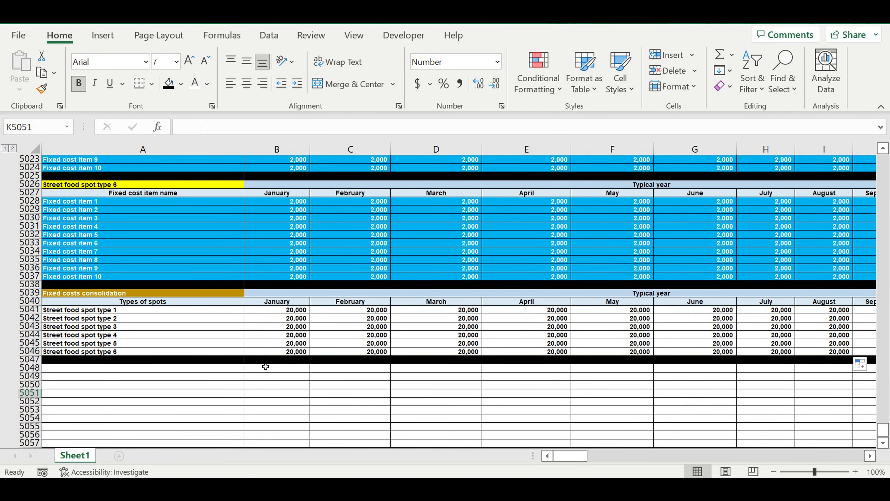
{"action": "left_click", "coordinate": [217, 371]}
{"action": "type", "text": "Fixed costs coeff"}
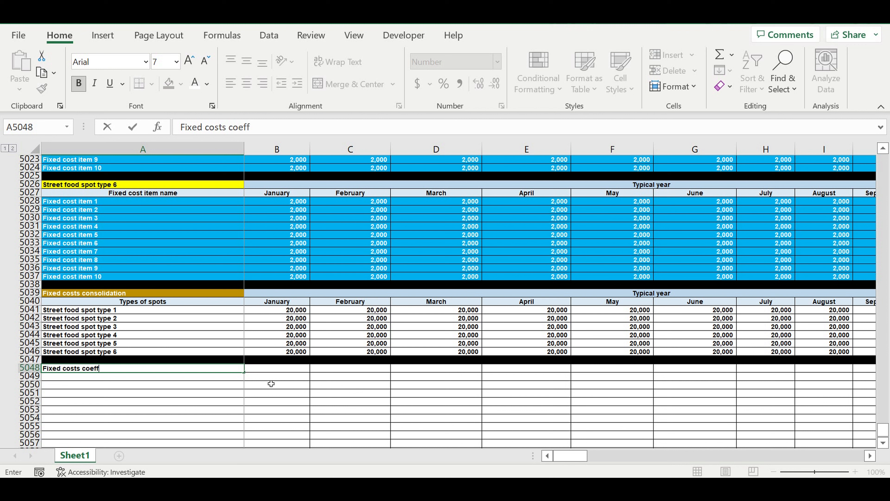
{"action": "key", "text": "Return"}
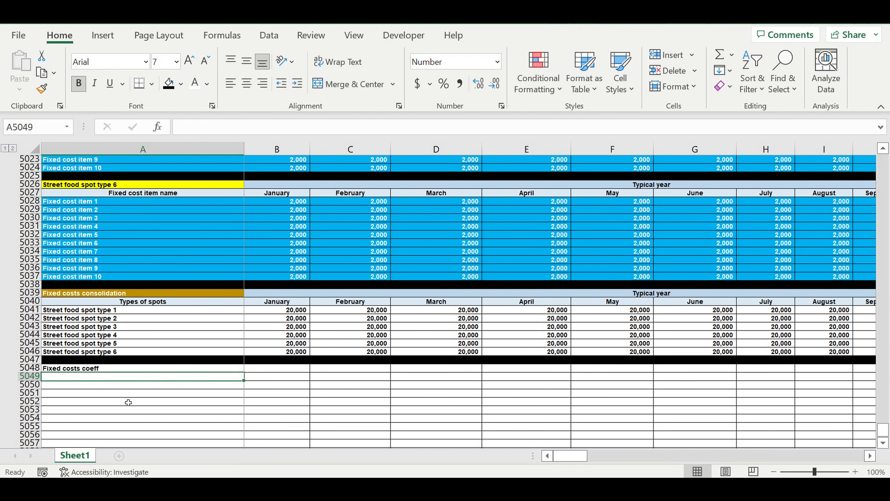
Enter the formula =A5040 in A5049 to link its header to "Types of spots"
{"action": "type", "text": "="}
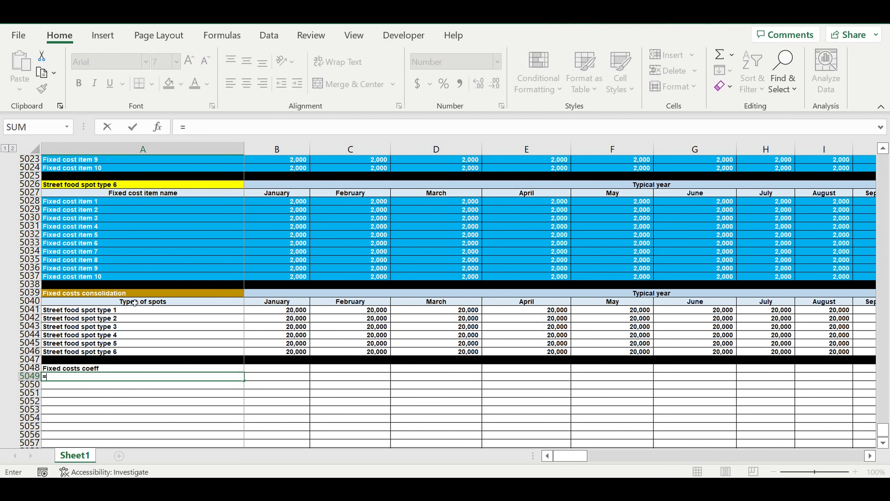
{"action": "left_click", "coordinate": [137, 304]}
{"action": "key", "text": "Return"}
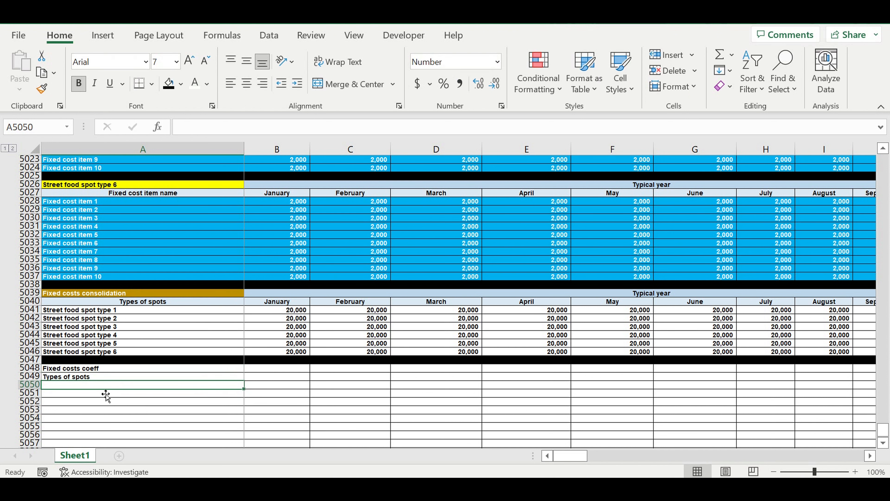
Enter =A5041 in A5050 to link street food spot type 1, and fill the formula down to A5056
{"action": "type", "text": "="}
{"action": "left_click", "coordinate": [114, 310]}
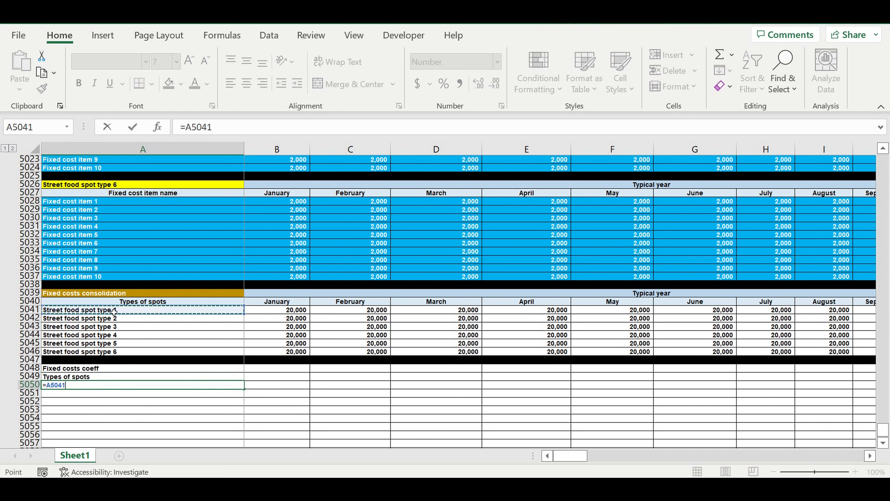
{"action": "key", "text": "Return"}
{"action": "left_click", "coordinate": [125, 385]}
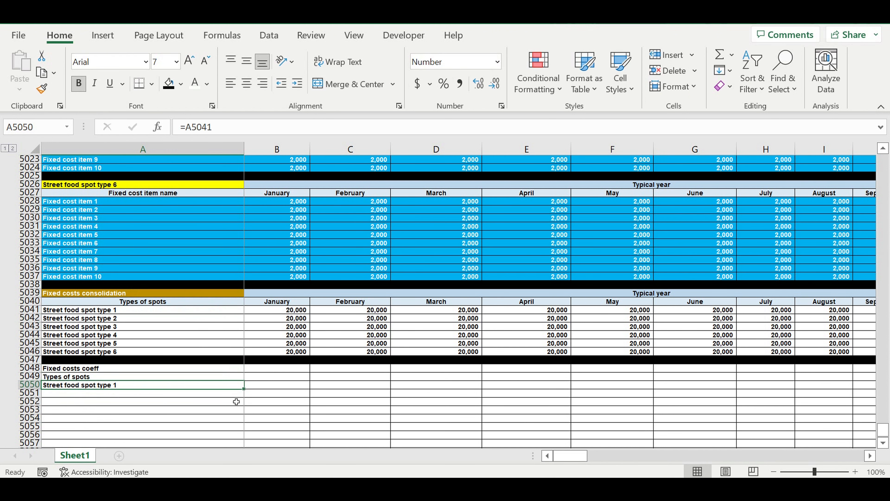
{"action": "left_click_drag", "start_coordinate": [244, 388], "coordinate": [242, 435]}
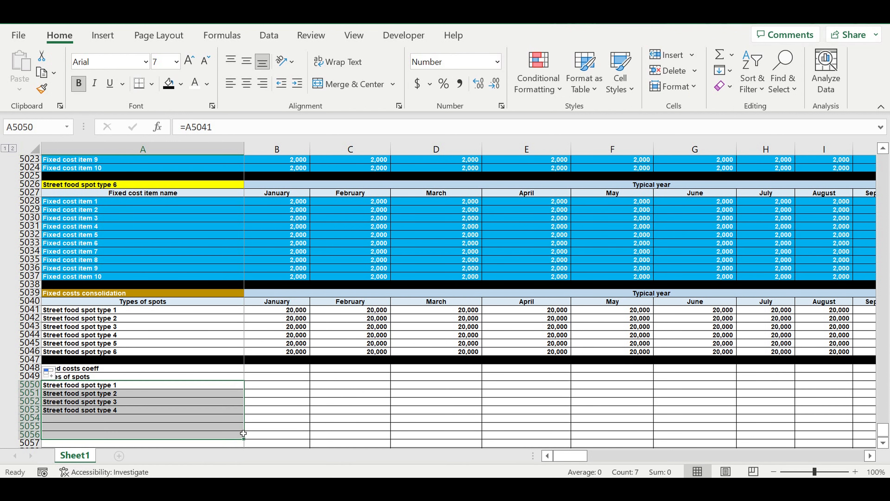
Fill row 5056 black as a separator below the fixed costs coefficient table
{"action": "scroll", "coordinate": [175, 414], "scroll_direction": "down", "scroll_amount": 2}
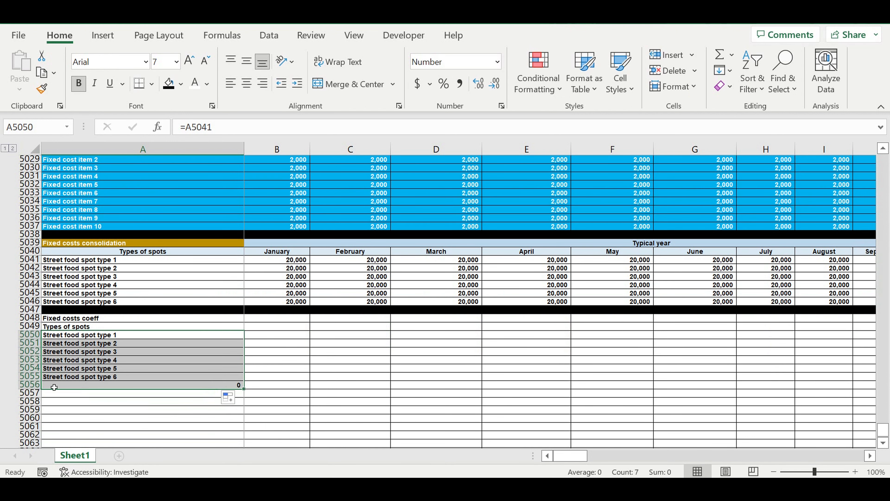
{"action": "left_click", "coordinate": [29, 384]}
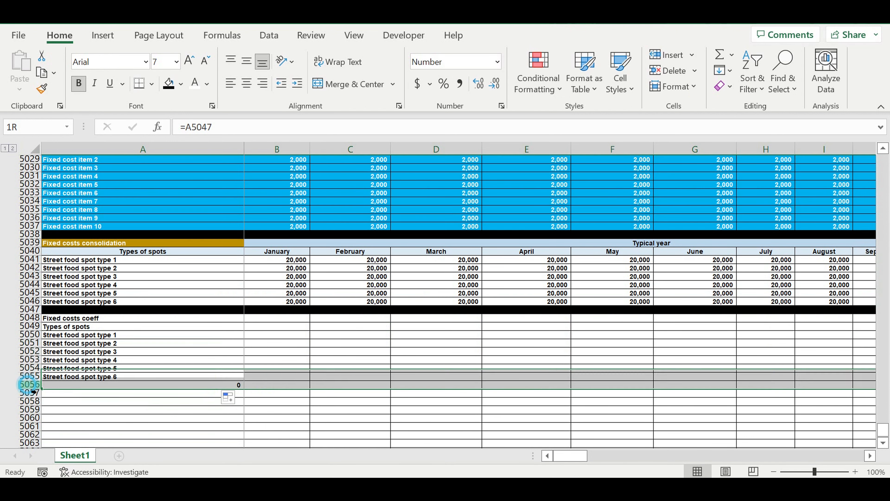
{"action": "left_click", "coordinate": [181, 84]}
{"action": "left_click", "coordinate": [180, 119]}
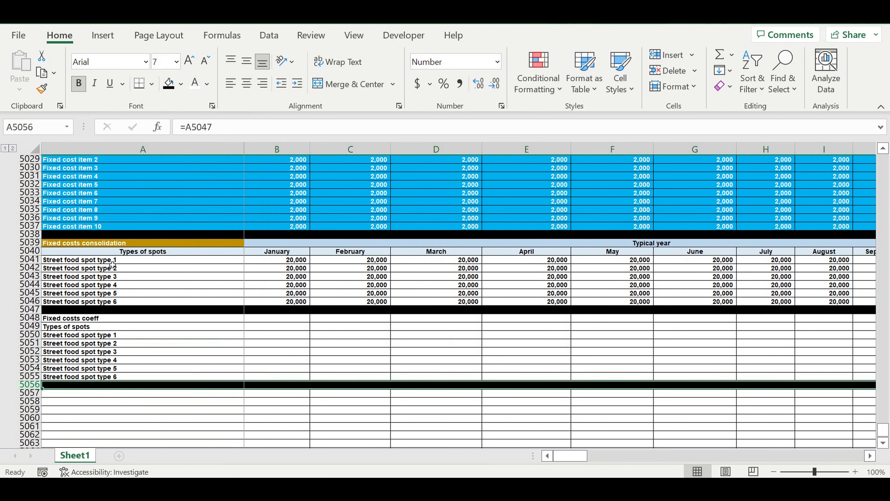
Give the "Fixed costs coeff" heading in A5048 a dark green fill and white font
{"action": "left_click", "coordinate": [82, 320]}
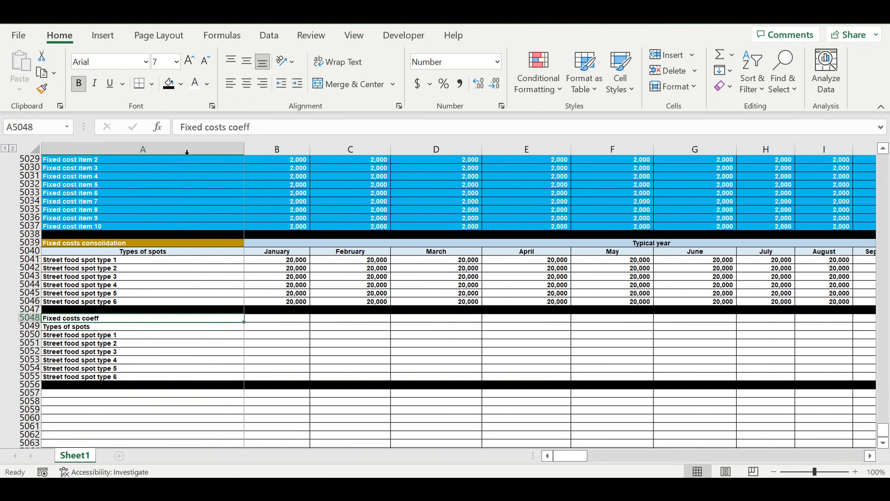
{"action": "left_click", "coordinate": [180, 84]}
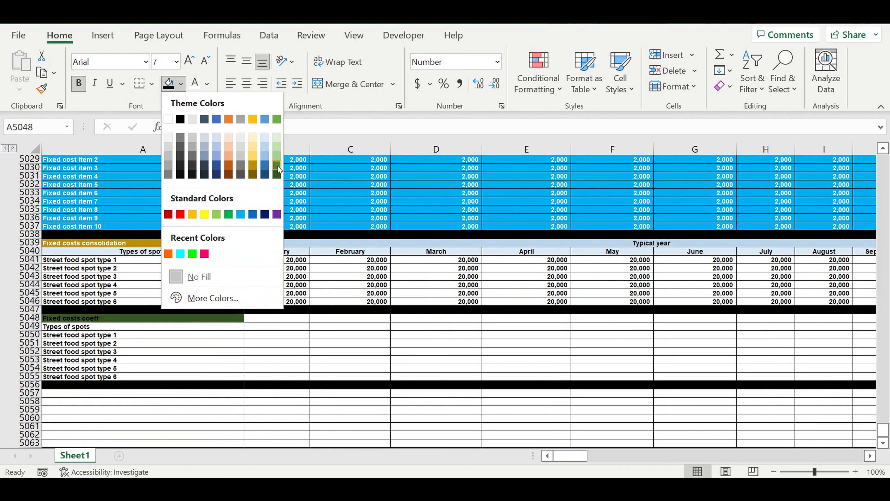
{"action": "left_click", "coordinate": [277, 165]}
{"action": "left_click", "coordinate": [195, 84]}
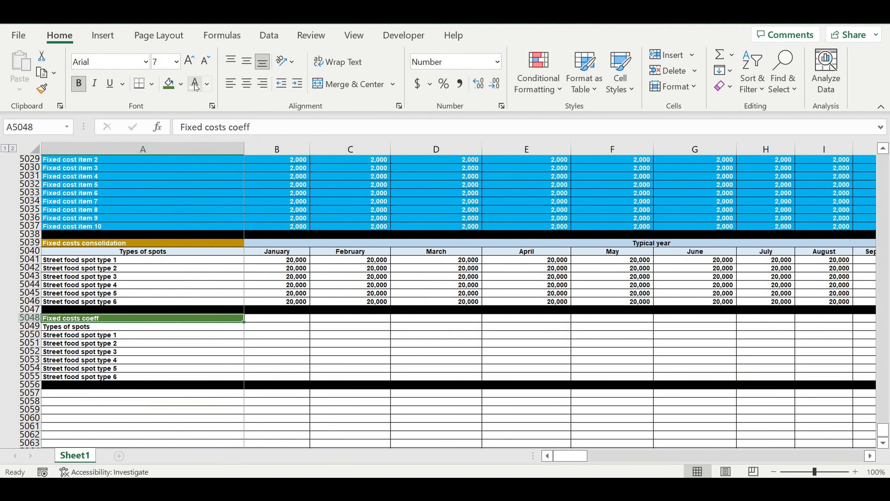
Center the "Types of spots" header in A5049 and give it a pale blue fill
{"action": "left_click", "coordinate": [149, 330]}
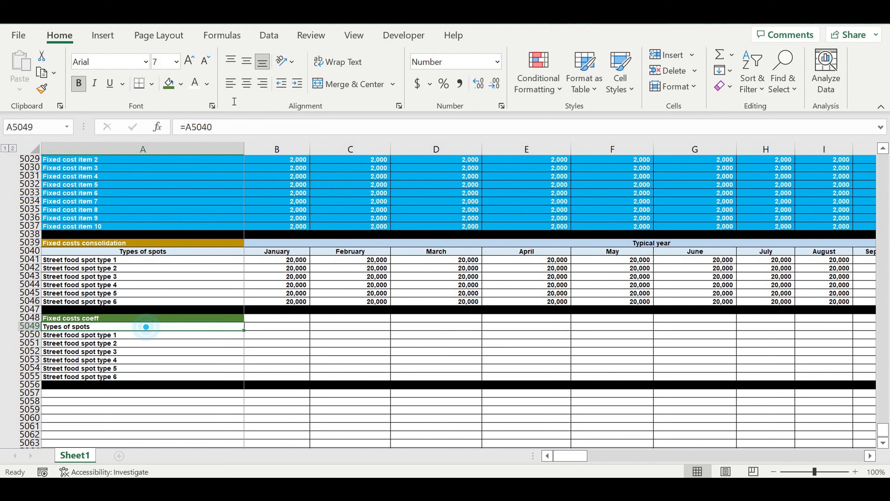
{"action": "left_click", "coordinate": [247, 85]}
{"action": "left_click", "coordinate": [181, 83]}
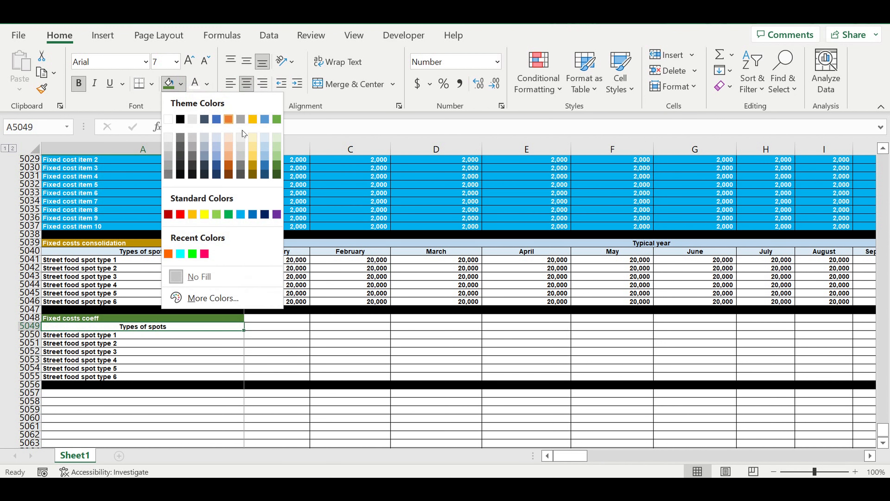
{"action": "left_click", "coordinate": [265, 138]}
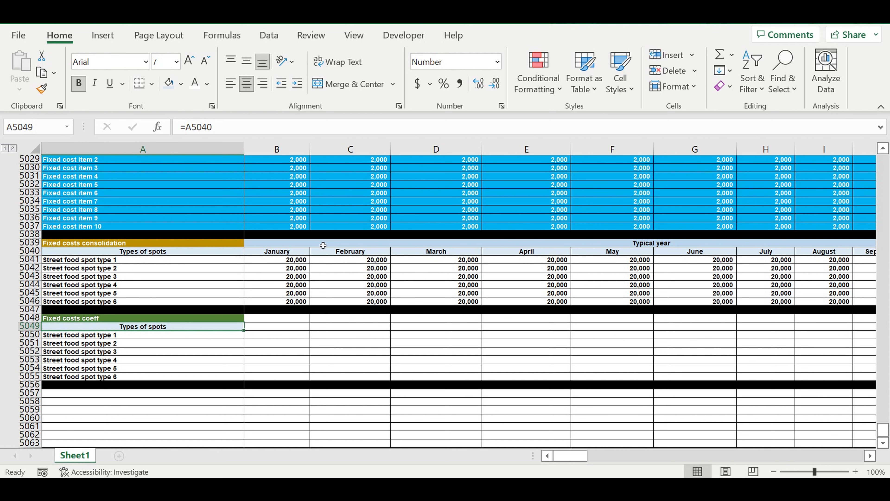
Enter the header "COEFF Value" in B5049, beside "Types of spots"
{"action": "left_click", "coordinate": [267, 328]}
{"action": "type", "text": "COEFF Value"}
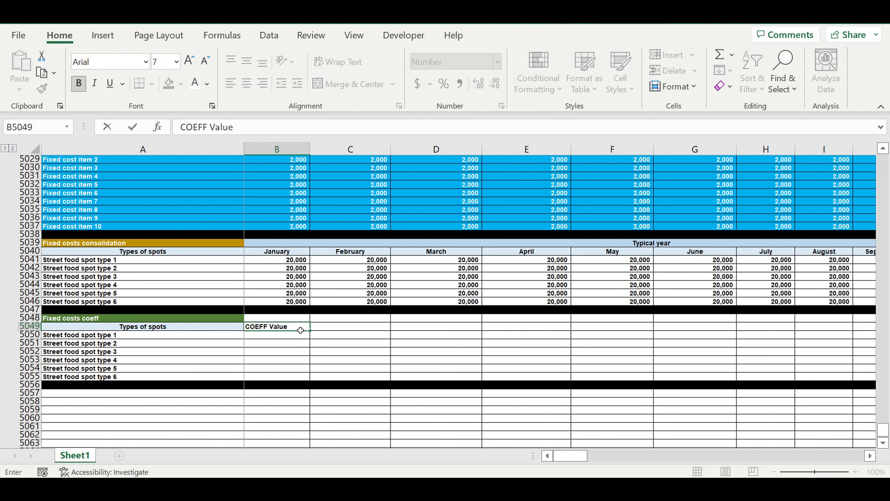
{"action": "key", "text": "Return"}
Format B5050 as a percentage with the standard light blue fill
{"action": "left_click", "coordinate": [451, 92]}
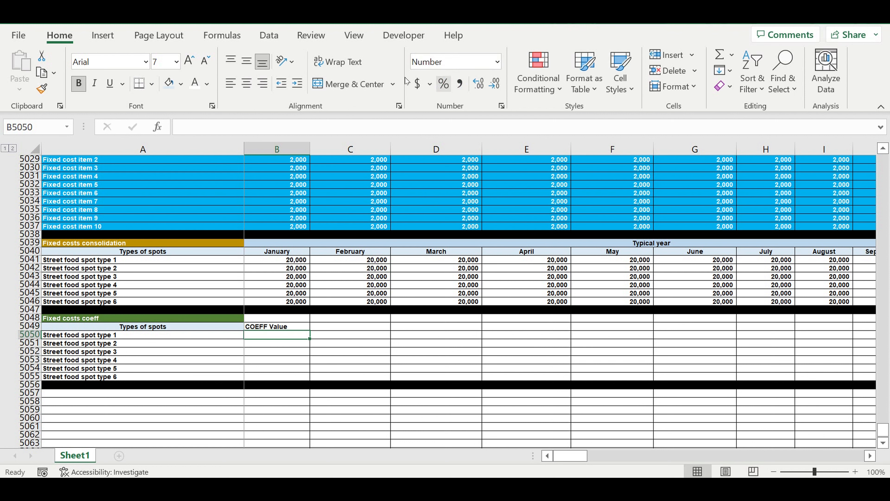
{"action": "left_click", "coordinate": [182, 84]}
{"action": "left_click", "coordinate": [241, 217]}
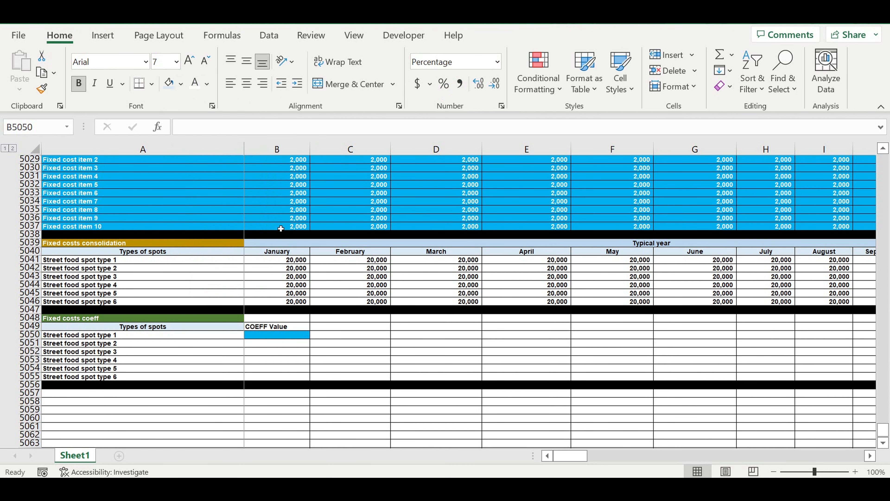
Enter 100% in B5050 and fill it down to B5055 for all six spot types
{"action": "type", "text": "1"}
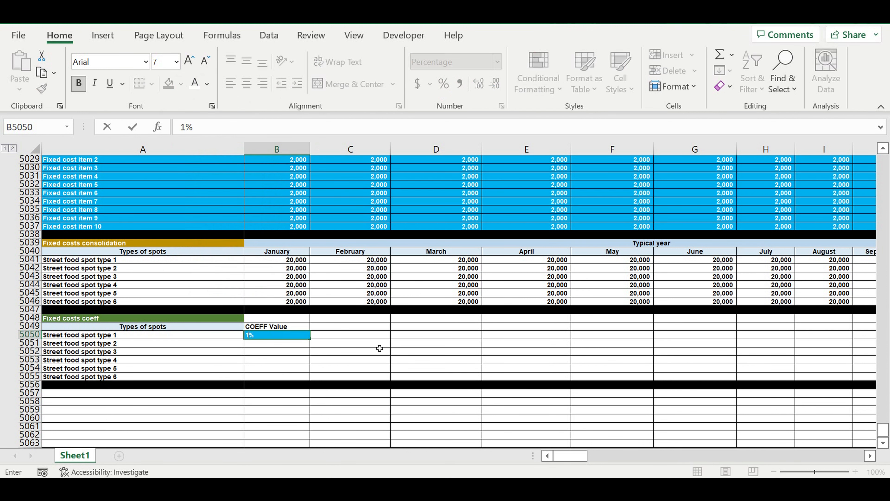
{"action": "type", "text": "00"}
{"action": "key", "text": "Return"}
{"action": "left_click", "coordinate": [275, 335]}
{"action": "left_click_drag", "start_coordinate": [309, 338], "coordinate": [310, 380]}
{"action": "left_click", "coordinate": [374, 350]}
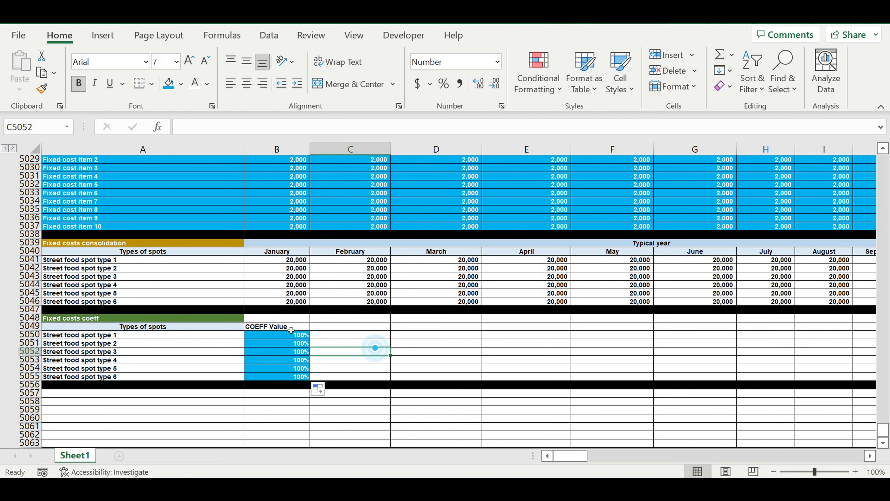
Extend the B5049 header to "COEFF Value LOCAL" and copy it into C5049
{"action": "left_click", "coordinate": [281, 329]}
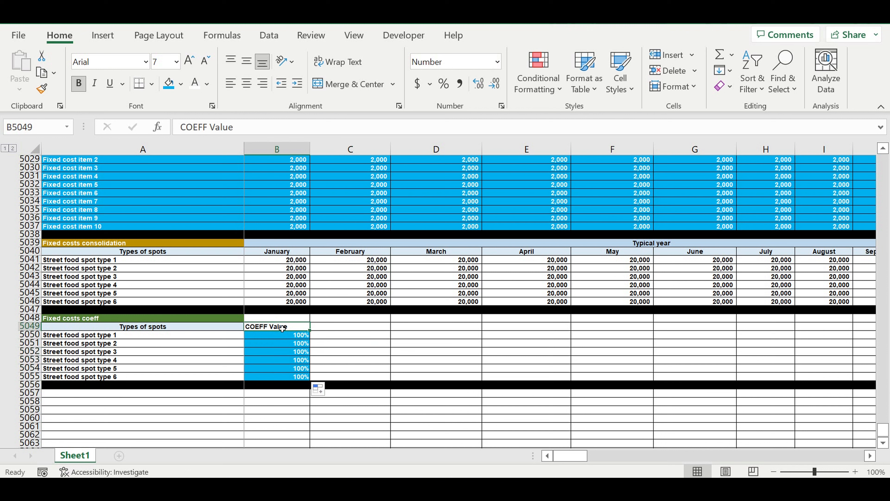
{"action": "left_click", "coordinate": [264, 134]}
{"action": "type", "text": "LOCAL"}
{"action": "key", "text": "Return"}
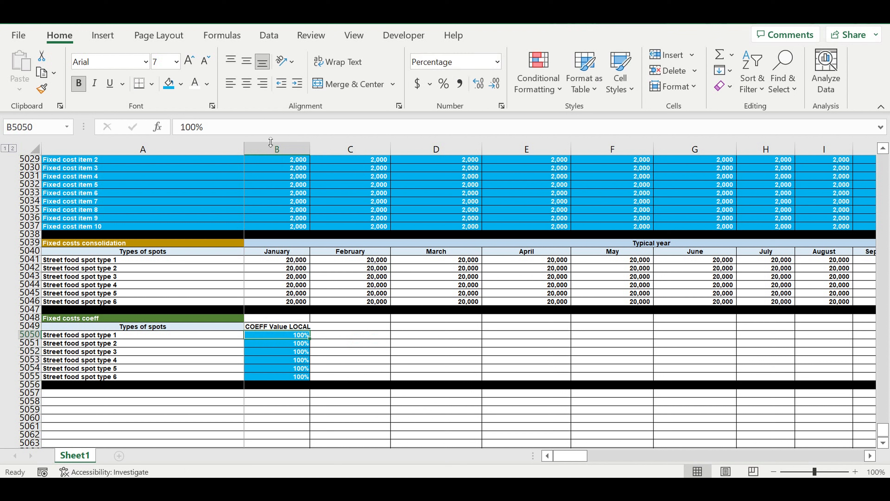
{"action": "left_click", "coordinate": [288, 326]}
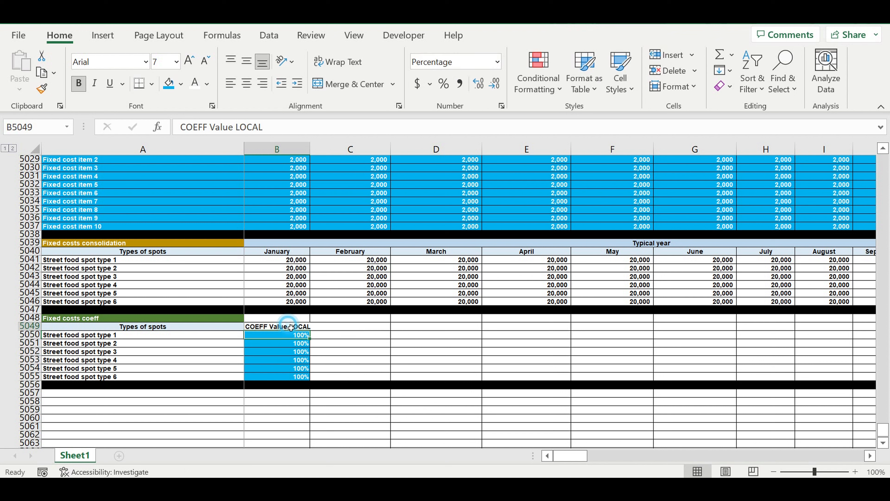
Merge and center C5050:C5055 and apply the light blue fill with white font
{"action": "left_click_drag", "start_coordinate": [315, 333], "coordinate": [355, 377]}
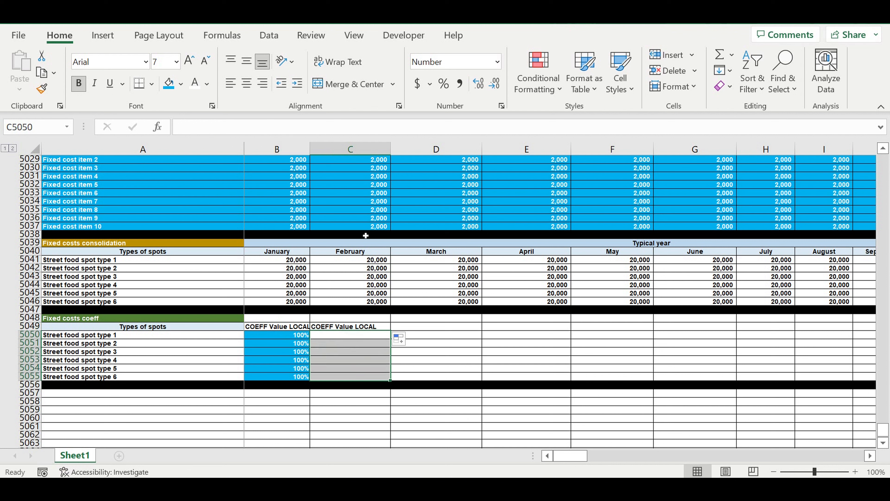
{"action": "left_click", "coordinate": [350, 84]}
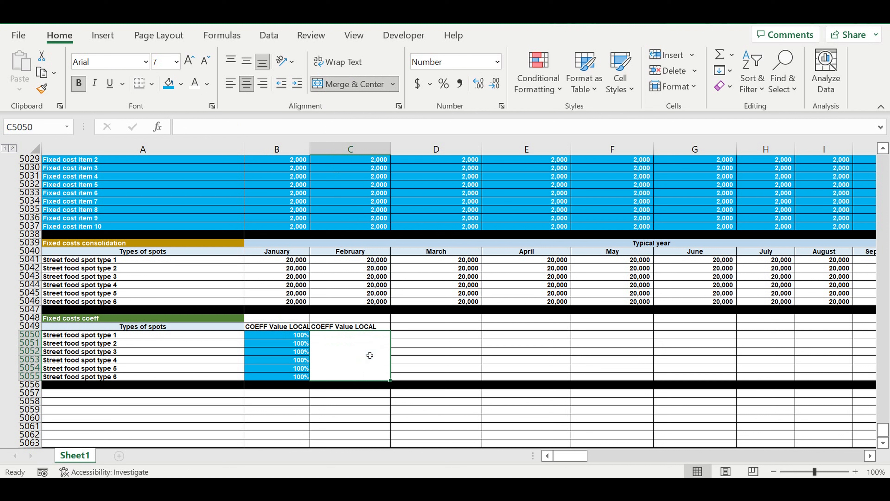
{"action": "left_click", "coordinate": [168, 84]}
{"action": "left_click", "coordinate": [198, 87]}
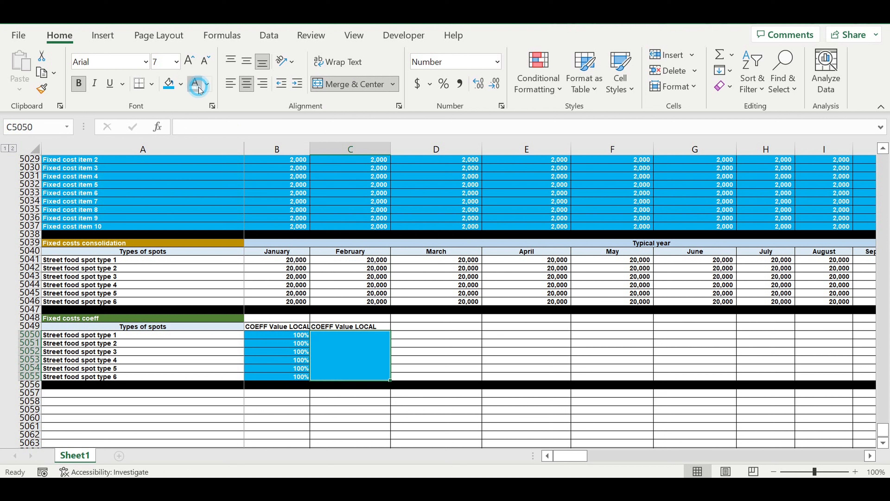
Format the merged cell C5050 as a percentage and enter 100%
{"action": "left_click", "coordinate": [442, 82]}
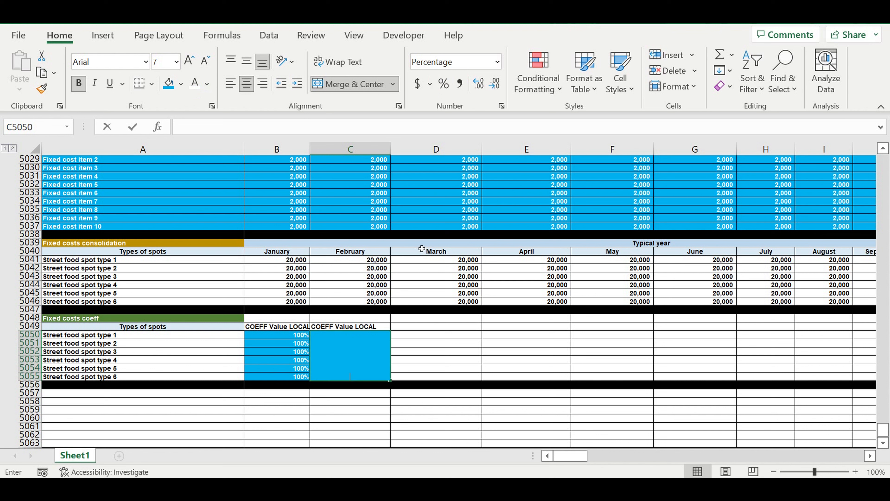
{"action": "type", "text": "100"}
{"action": "key", "text": "Return"}
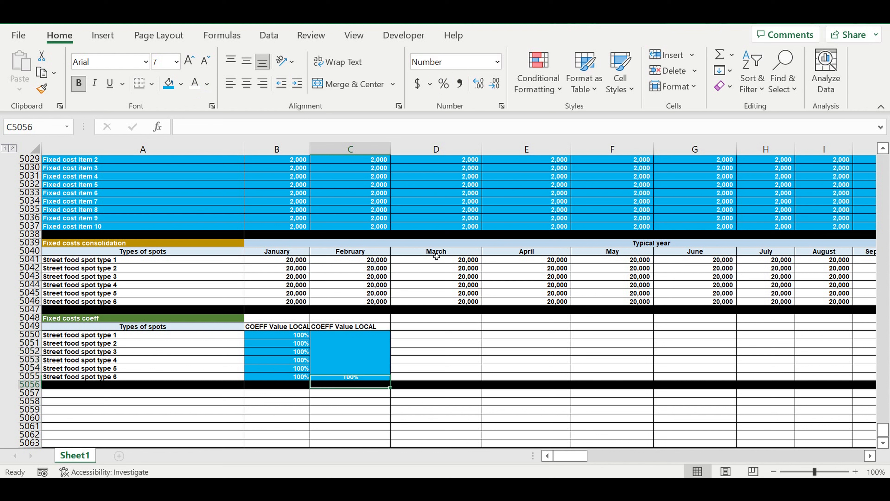
Set the vertical text alignment of the merged cell C5050 to Center
{"action": "left_click", "coordinate": [371, 356]}
{"action": "right_click", "coordinate": [373, 357]}
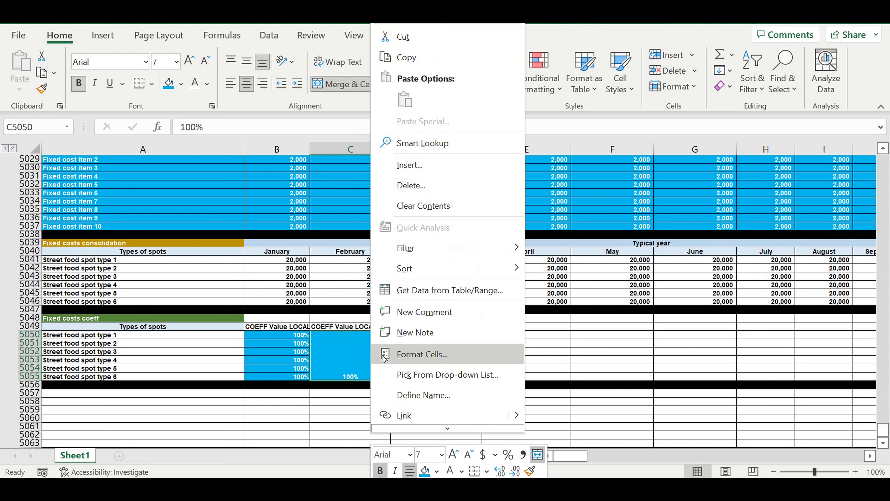
{"action": "left_click", "coordinate": [424, 352]}
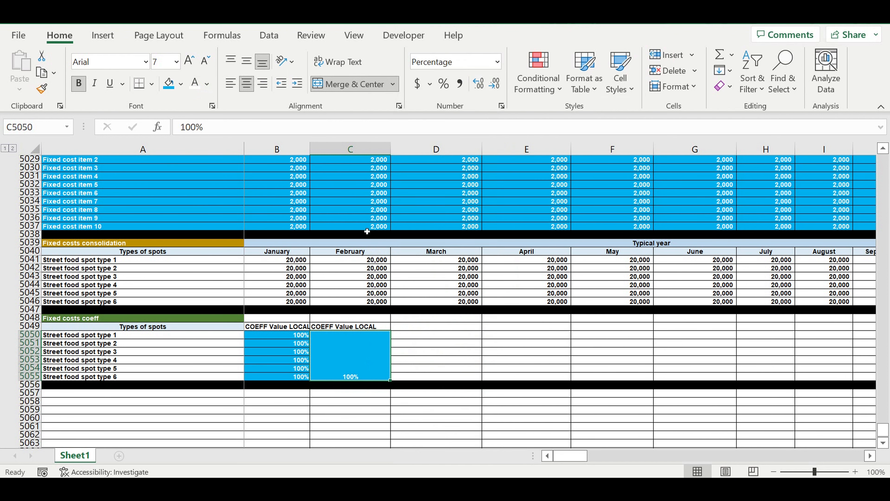
{"action": "left_click", "coordinate": [277, 194]}
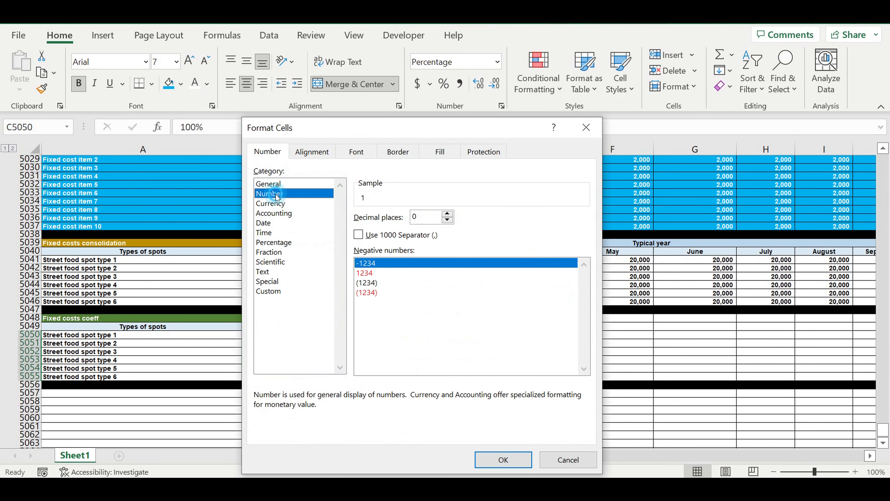
{"action": "left_click", "coordinate": [283, 245]}
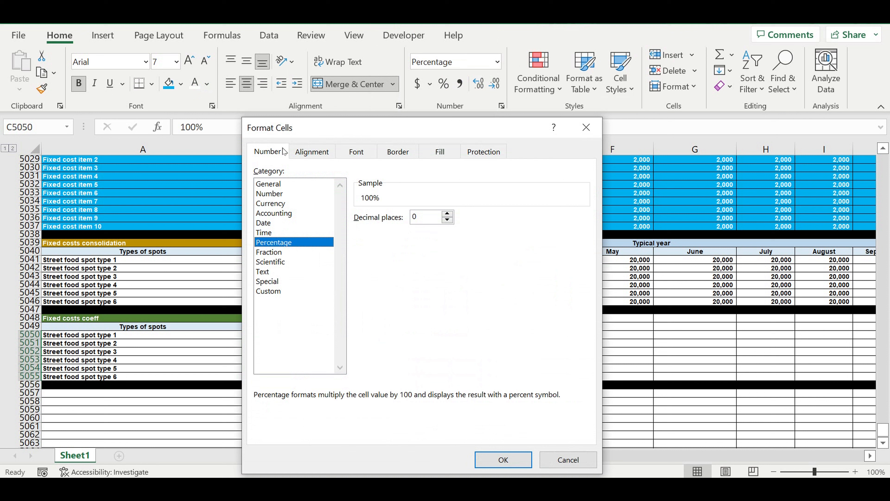
{"action": "left_click", "coordinate": [320, 155]}
{"action": "left_click", "coordinate": [349, 230]}
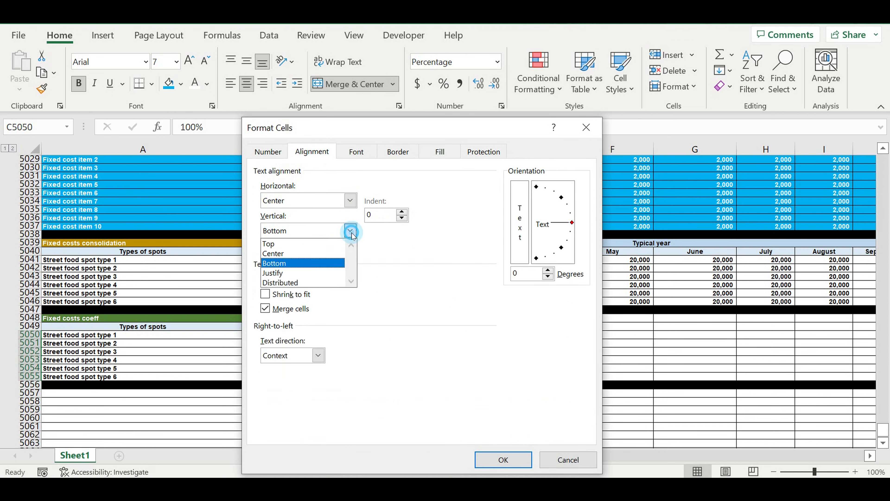
{"action": "left_click", "coordinate": [300, 253]}
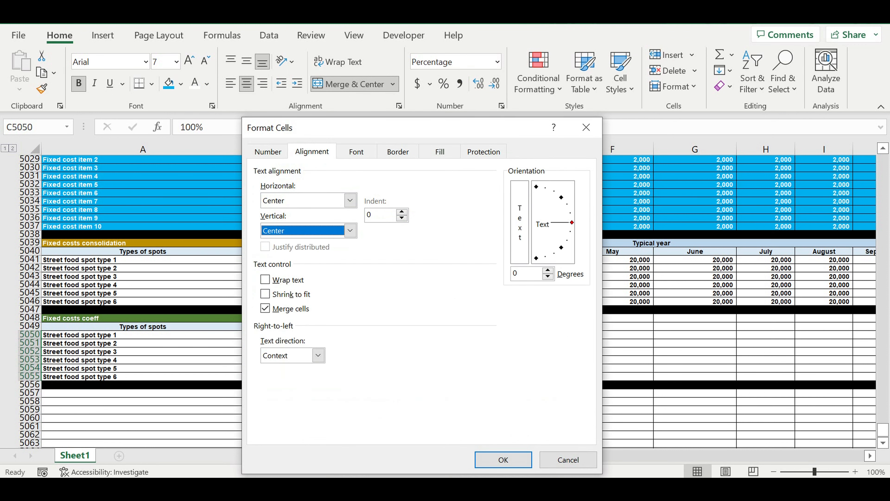
{"action": "left_click", "coordinate": [504, 460]}
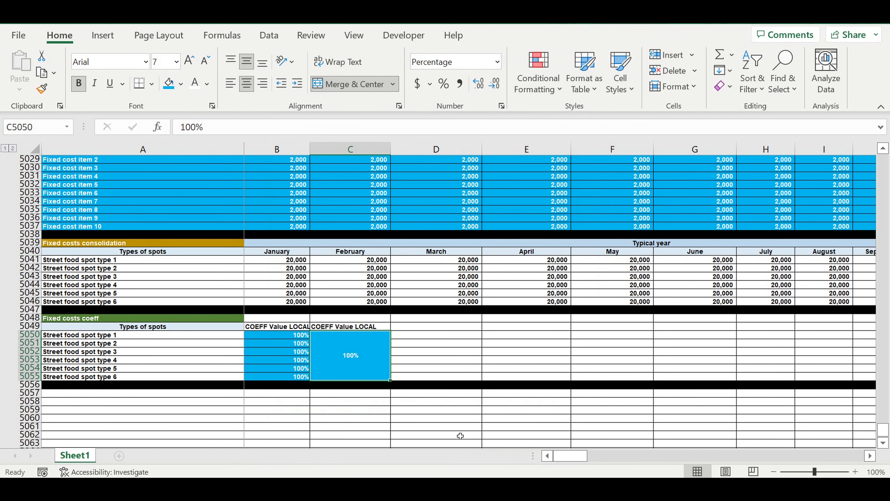
{"action": "left_click", "coordinate": [433, 410]}
Give the coefficient headers in B5049:C5049 a pale blue fill and center their text
{"action": "left_click_drag", "start_coordinate": [275, 330], "coordinate": [336, 328]}
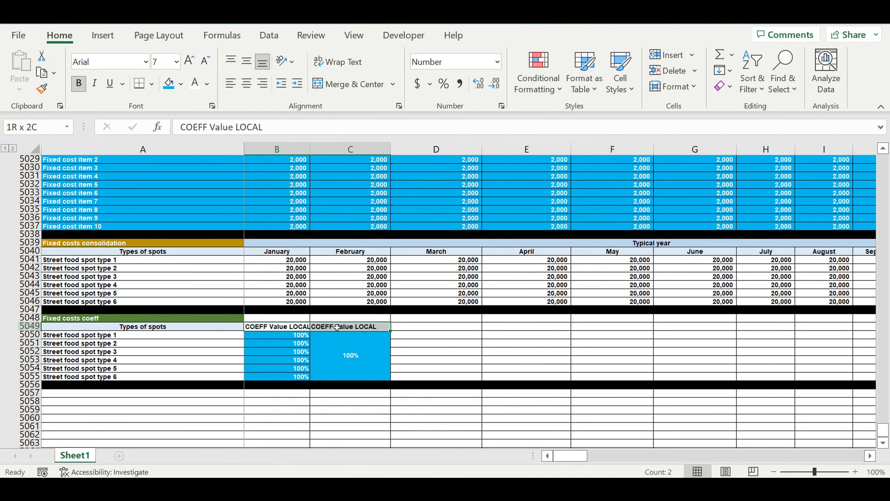
{"action": "left_click", "coordinate": [181, 85]}
{"action": "left_click", "coordinate": [265, 136]}
{"action": "left_click", "coordinate": [250, 84]}
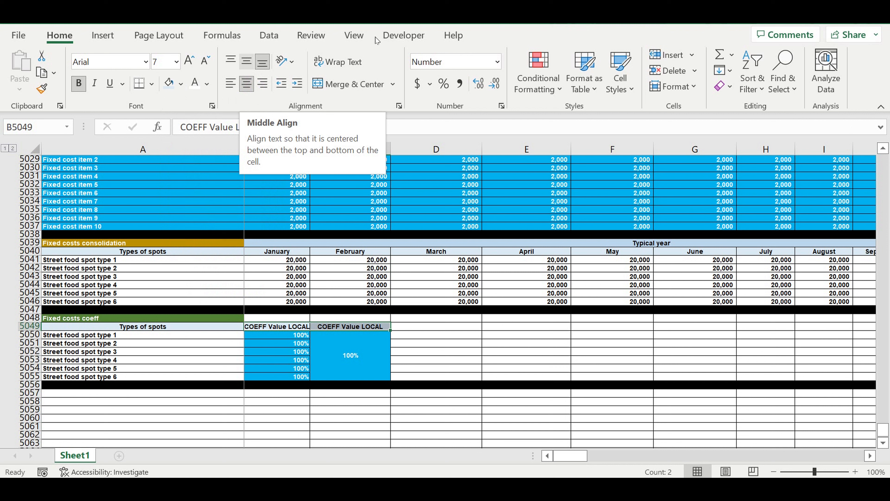
{"action": "left_click", "coordinate": [448, 368]}
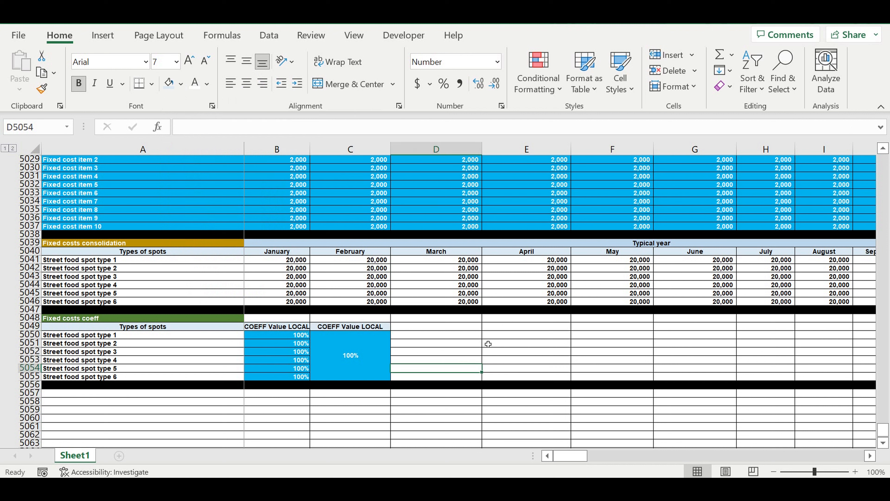
{"action": "left_click_drag", "start_coordinate": [301, 262], "coordinate": [619, 305]}
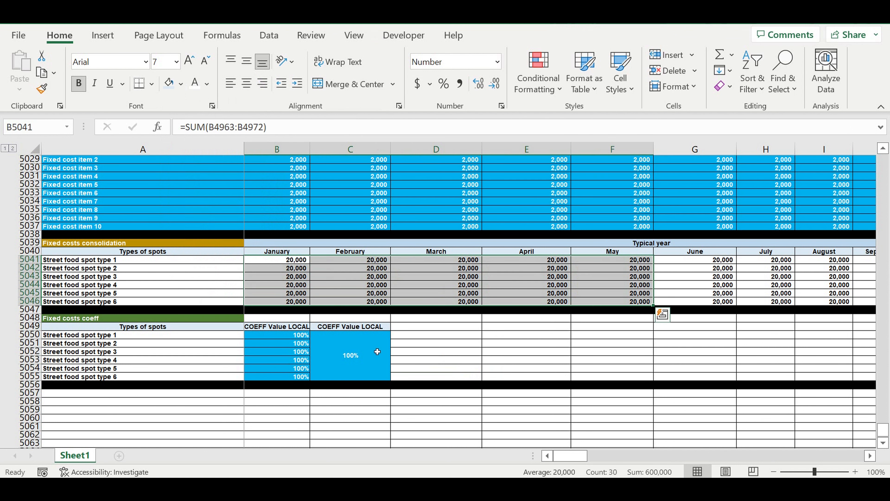
{"action": "left_click", "coordinate": [377, 350]}
{"action": "left_click", "coordinate": [270, 350]}
{"action": "left_click", "coordinate": [284, 261]}
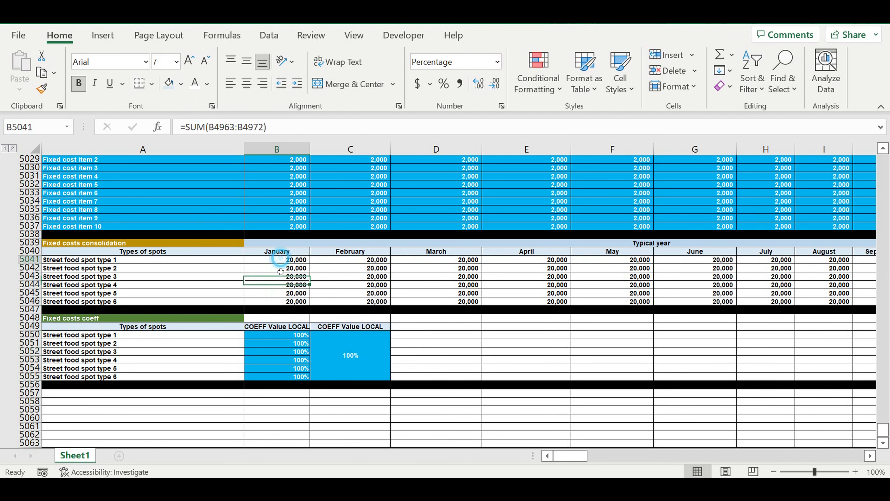
Copy the fixed costs consolidation rows 5039 to 5047 and paste them at A5057, below the coefficient table
{"action": "left_click_drag", "start_coordinate": [30, 243], "coordinate": [41, 313]}
{"action": "key", "text": "ctrl+c"}
{"action": "left_click", "coordinate": [88, 396]}
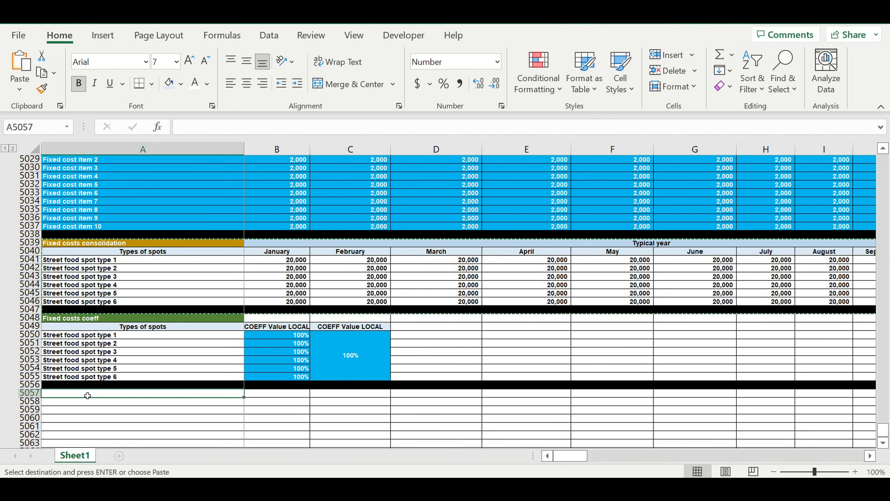
{"action": "key", "text": "ctrl+v"}
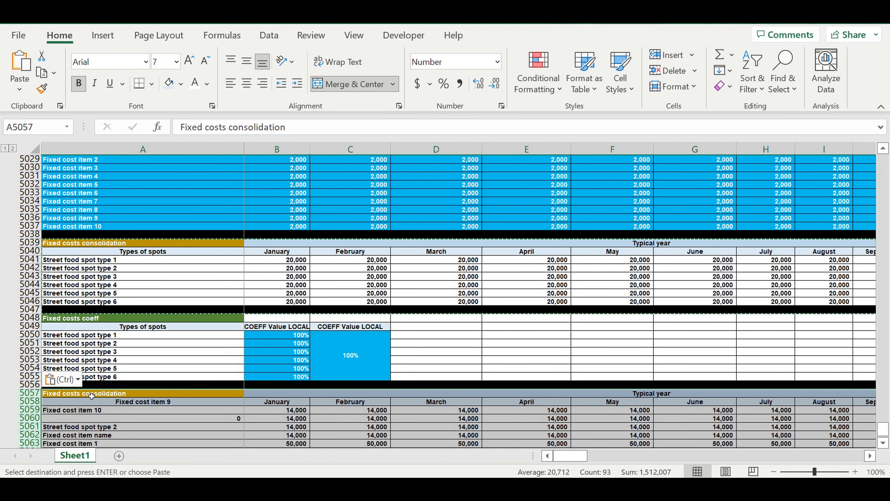
Retitle the pasted table in A5057 as "Fixed costs consolidation + COEFF" and give that cell a purple fill
{"action": "left_click", "coordinate": [86, 396]}
{"action": "left_click", "coordinate": [302, 127]}
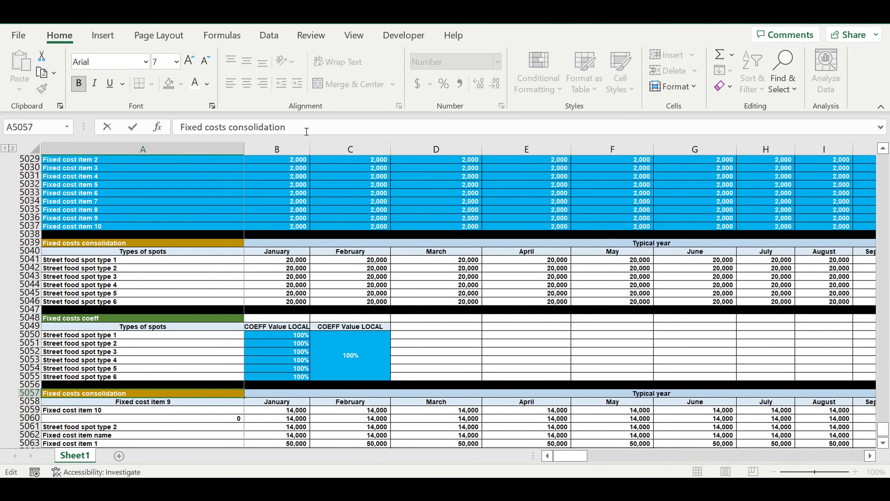
{"action": "type", "text": "+ COE"}
{"action": "key", "text": "Return"}
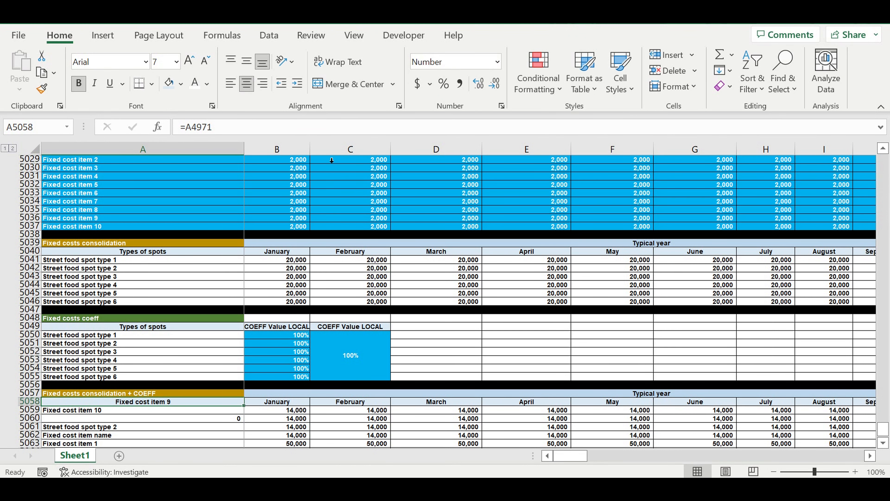
{"action": "scroll", "coordinate": [331, 160], "scroll_direction": "down", "scroll_amount": 2}
{"action": "left_click", "coordinate": [187, 346]}
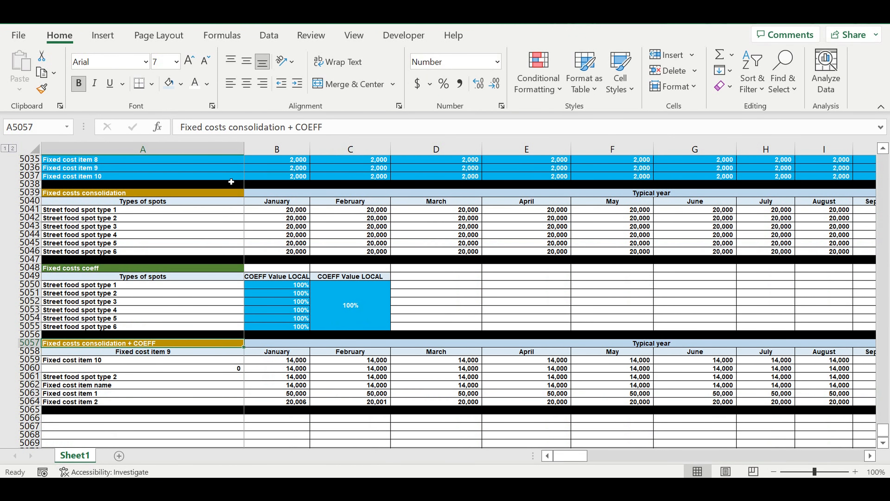
{"action": "left_click", "coordinate": [181, 85]}
{"action": "left_click", "coordinate": [279, 216]}
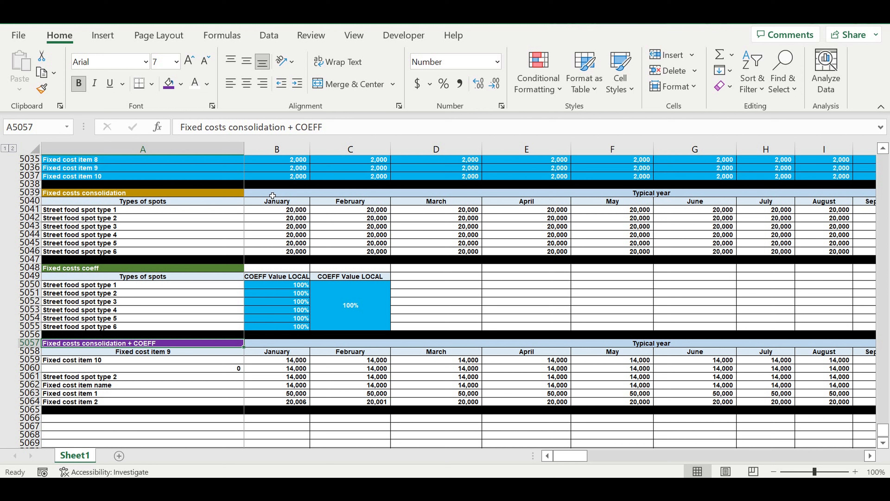
Link the spot type label in A5059 to A5050 and fill it down through A5064
{"action": "left_click", "coordinate": [198, 359]}
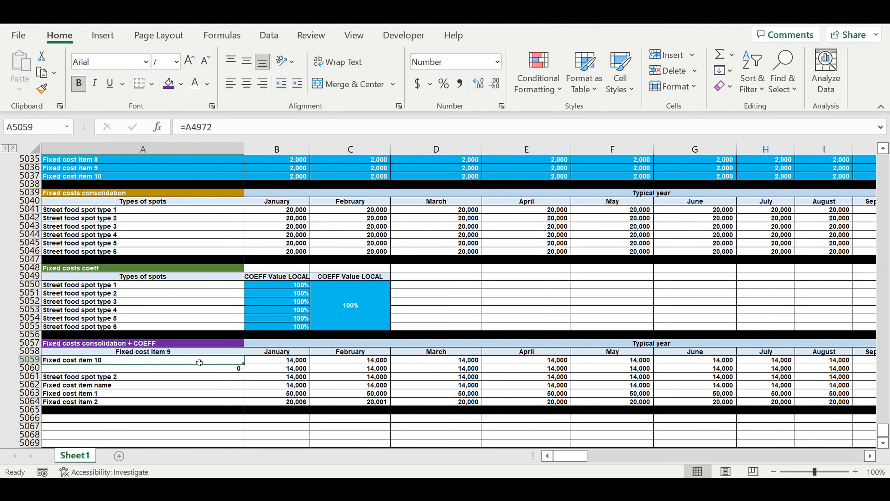
{"action": "type", "text": "="}
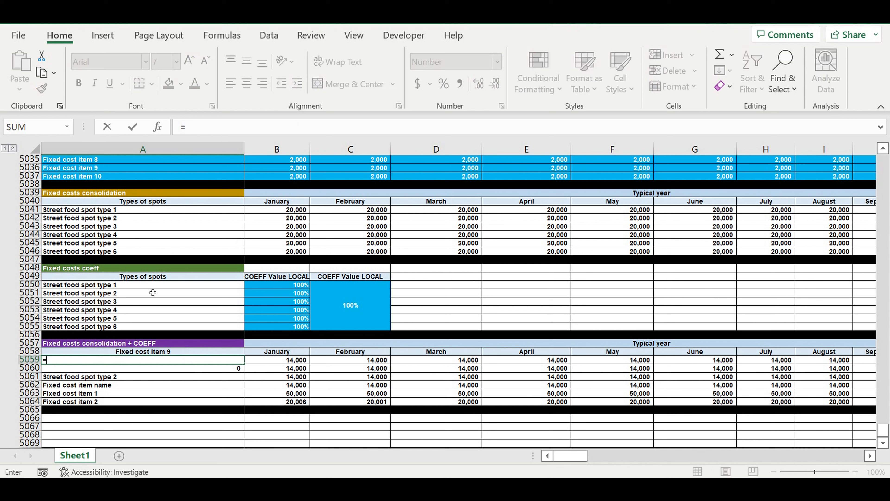
{"action": "left_click", "coordinate": [94, 288]}
{"action": "key", "text": "Return"}
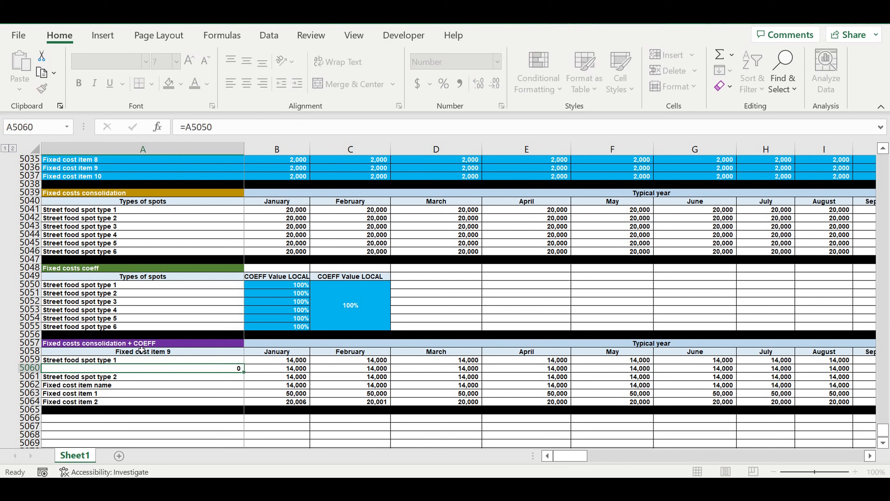
{"action": "left_click_drag", "start_coordinate": [137, 361], "coordinate": [243, 402]}
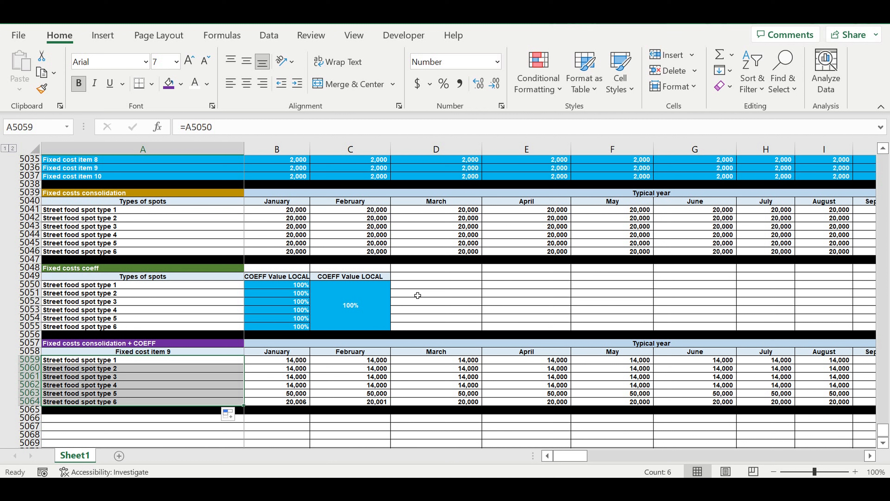
Begin the January formula in B5059 as =B5041*$B5050*, with the local coefficient's column locked
{"action": "left_click", "coordinate": [328, 384]}
{"action": "left_click", "coordinate": [287, 363]}
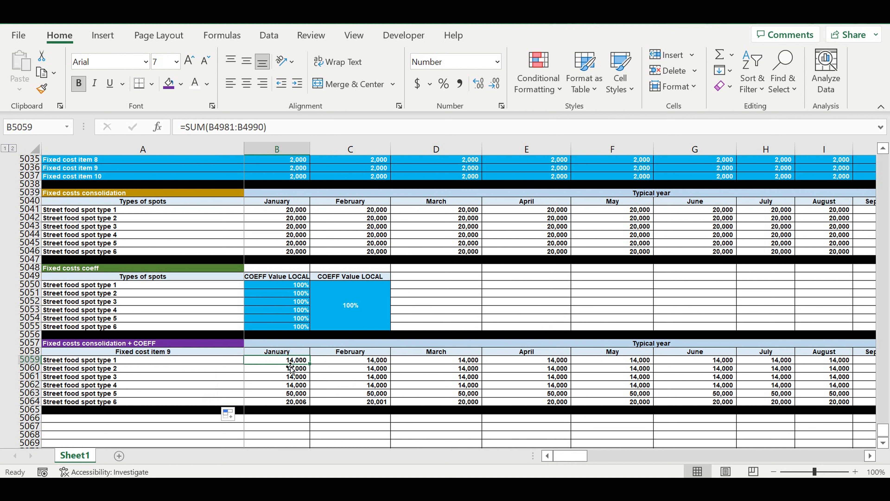
{"action": "type", "text": "="}
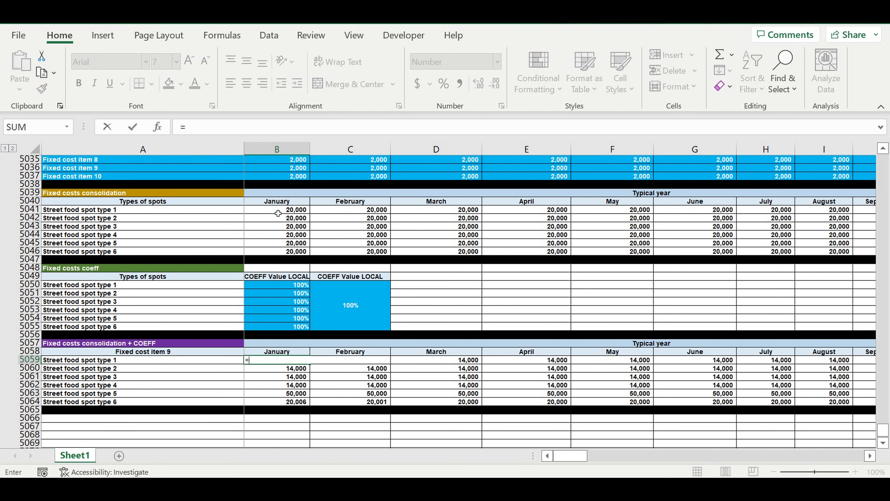
{"action": "left_click", "coordinate": [278, 214]}
{"action": "type", "text": "*"}
{"action": "left_click", "coordinate": [296, 287]}
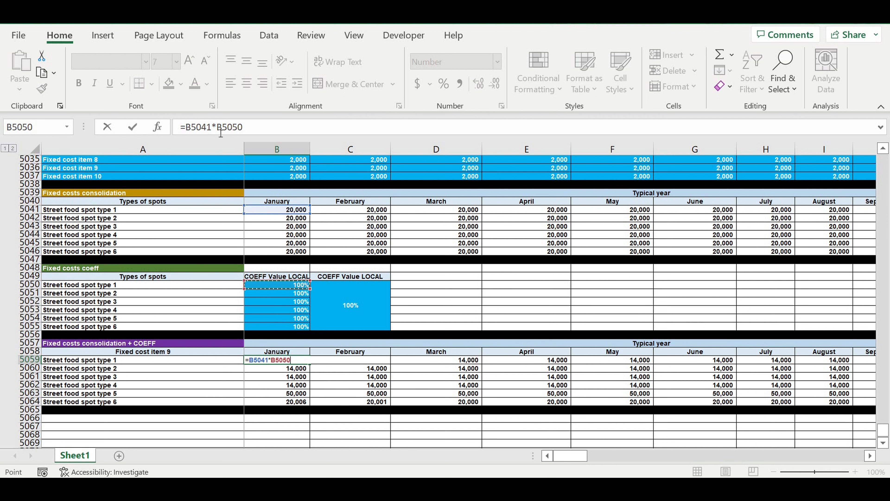
{"action": "left_click", "coordinate": [254, 134]}
{"action": "key", "text": "Left"}
{"action": "type", "text": "$"}
{"action": "left_click", "coordinate": [260, 134]}
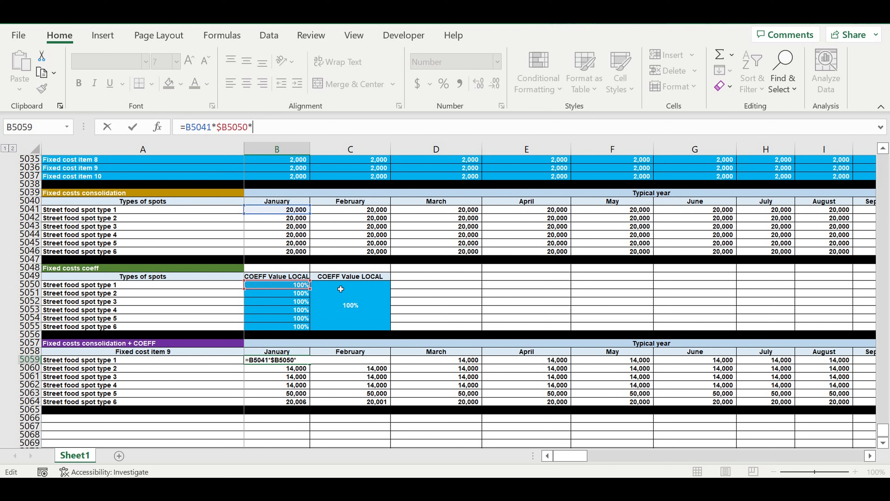
Extend the B5059 formula with the merged coefficient cell as the fully absolute reference $C$5050
{"action": "left_click", "coordinate": [347, 304]}
{"action": "left_click", "coordinate": [254, 127]}
{"action": "type", "text": "$C5050"}
{"action": "left_click", "coordinate": [264, 127]}
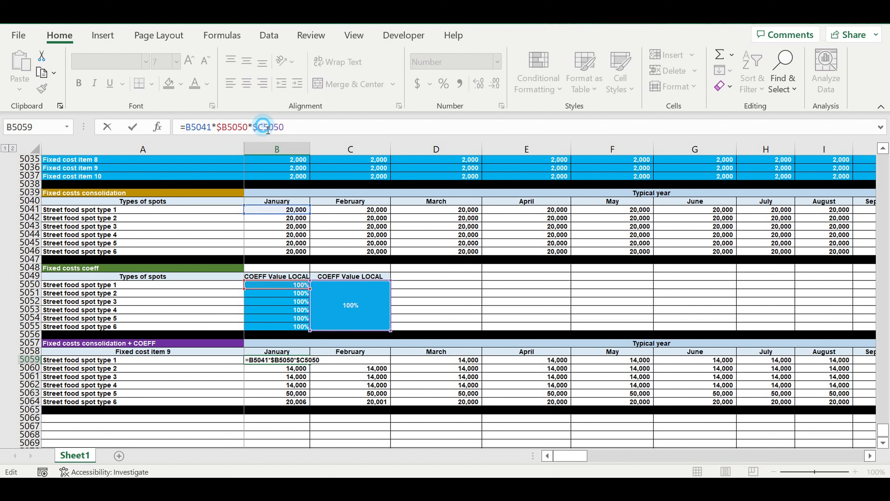
{"action": "type", "text": "$"}
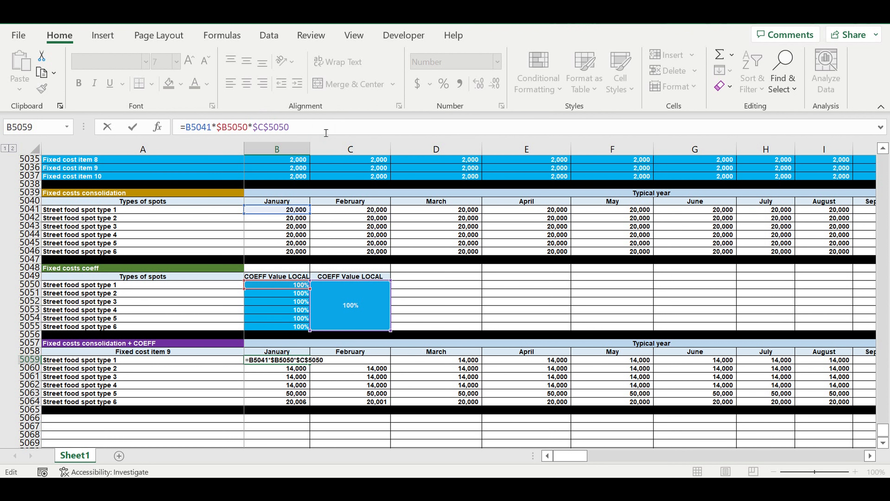
Complete the B5059 formula by multiplying by the spot type 1 ON/OFF flag $C16, with its column locked
{"action": "left_click_drag", "start_coordinate": [882, 430], "coordinate": [579, 188]}
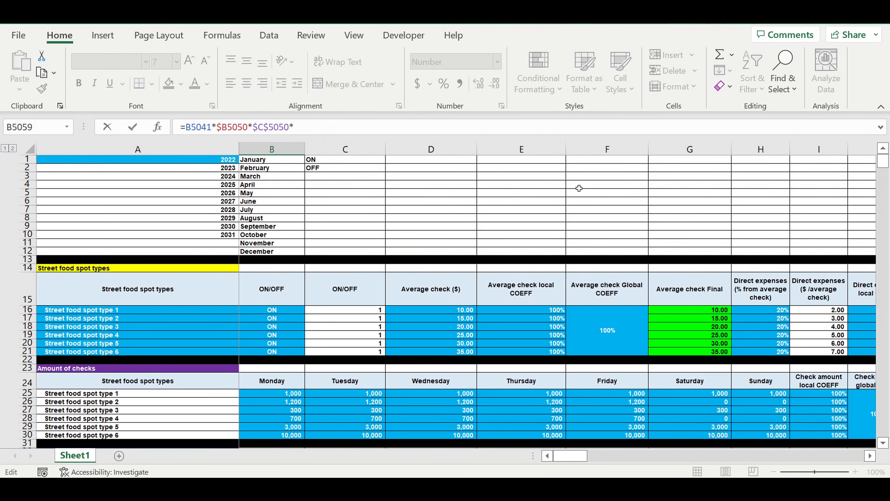
{"action": "left_click", "coordinate": [366, 311]}
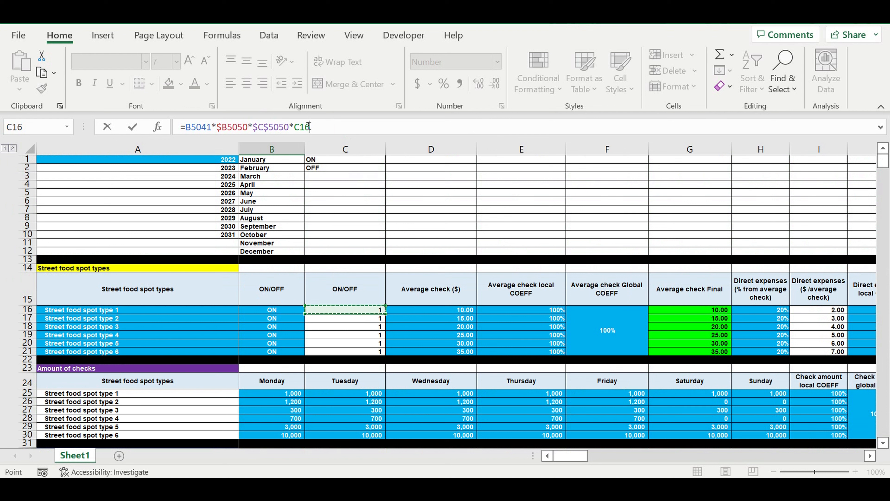
{"action": "left_click", "coordinate": [294, 127]}
{"action": "type", "text": "$"}
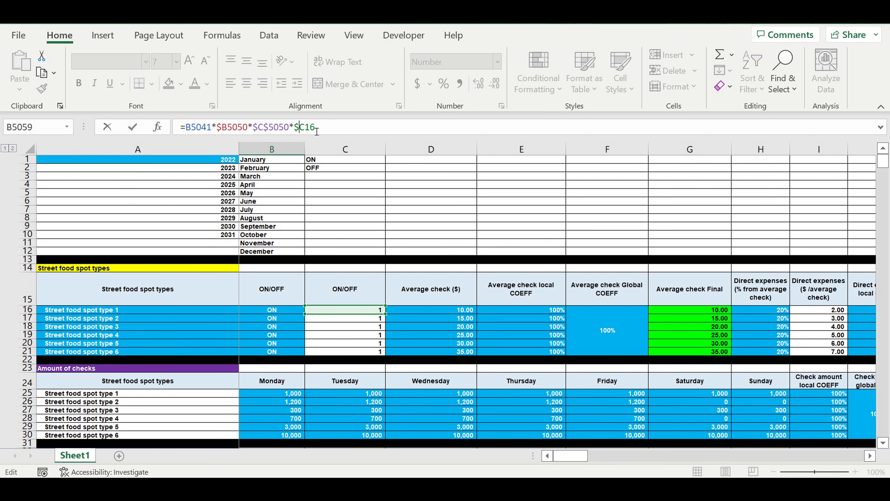
{"action": "key", "text": "Return"}
Fill the B5059 formula across all months and spot types through M5064
{"action": "scroll", "coordinate": [343, 307], "scroll_direction": "down", "scroll_amount": 10}
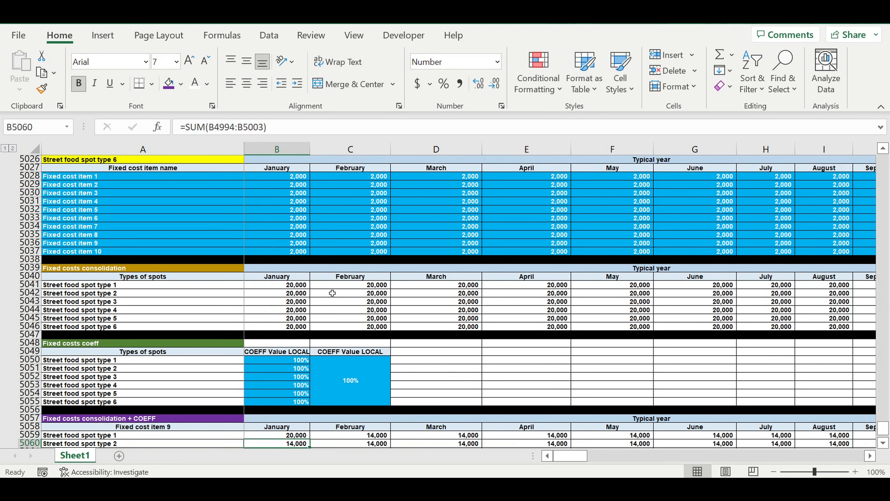
{"action": "left_click", "coordinate": [289, 335]}
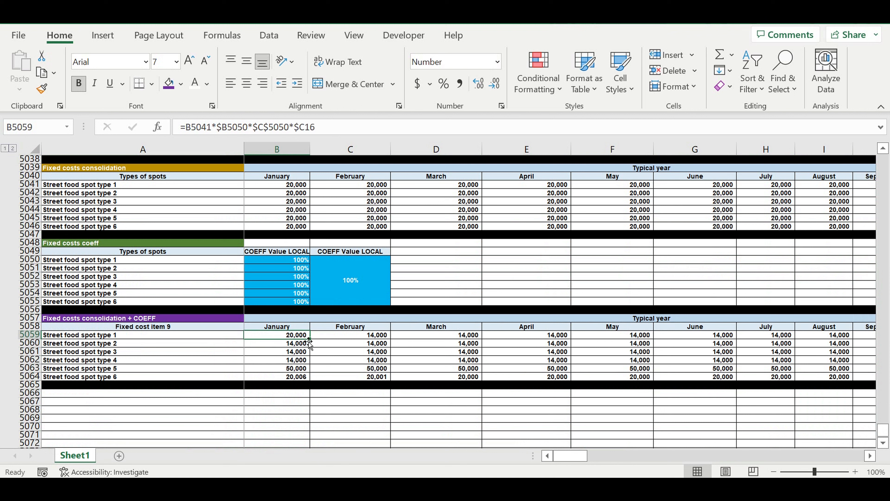
{"action": "left_click_drag", "start_coordinate": [309, 339], "coordinate": [660, 354]}
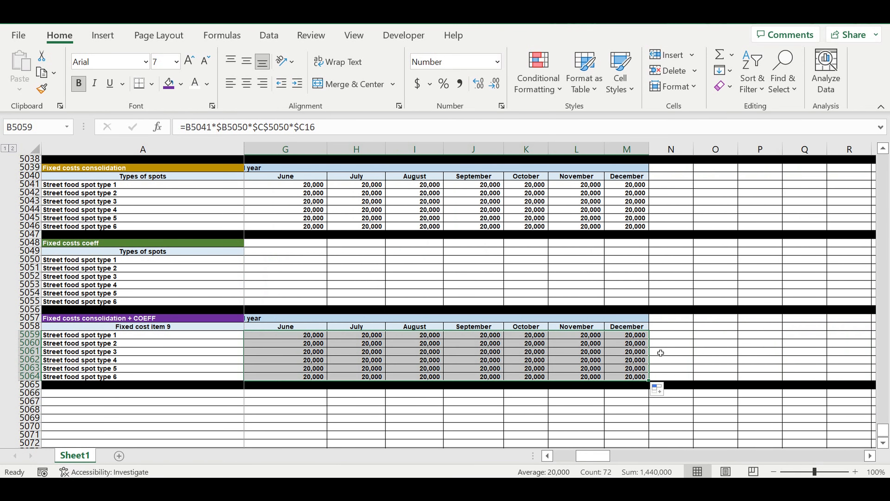
{"action": "left_click", "coordinate": [757, 418]}
{"action": "left_click_drag", "start_coordinate": [593, 460], "coordinate": [570, 458]}
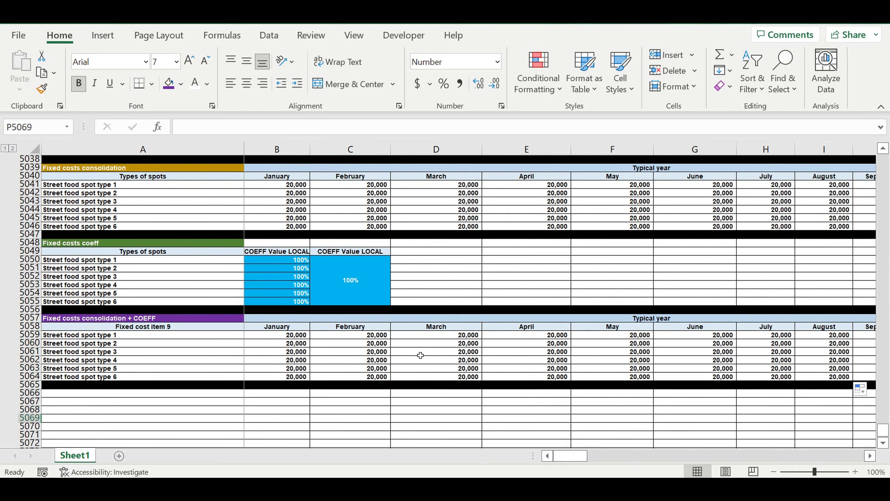
Switch street food spot types 3 to 5 OFF and check their rows in the consolidation + COEFF table
{"action": "left_click", "coordinate": [285, 261]}
{"action": "left_click_drag", "start_coordinate": [883, 428], "coordinate": [883, 162]}
{"action": "left_click", "coordinate": [295, 330]}
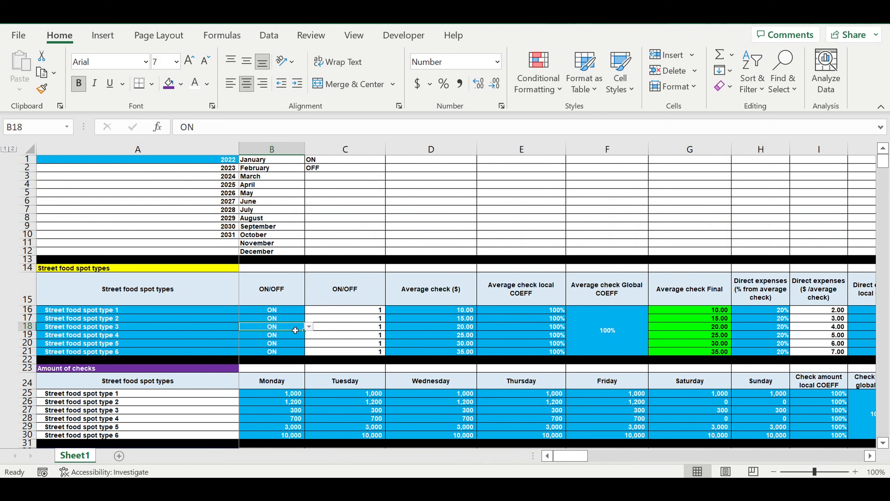
{"action": "left_click", "coordinate": [309, 327]}
{"action": "left_click", "coordinate": [302, 338]}
{"action": "left_click_drag", "start_coordinate": [304, 330], "coordinate": [322, 338]}
{"action": "left_click", "coordinate": [200, 330]}
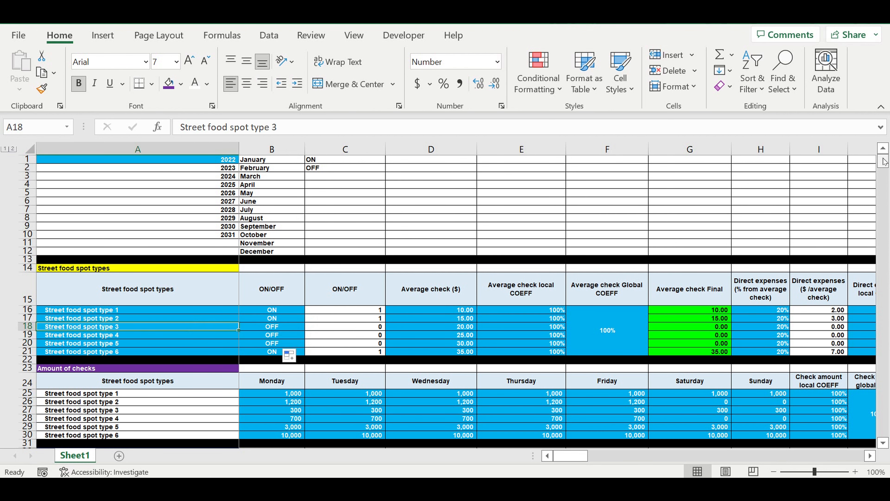
{"action": "left_click_drag", "start_coordinate": [883, 162], "coordinate": [883, 428]}
{"action": "left_click_drag", "start_coordinate": [295, 413], "coordinate": [768, 428]}
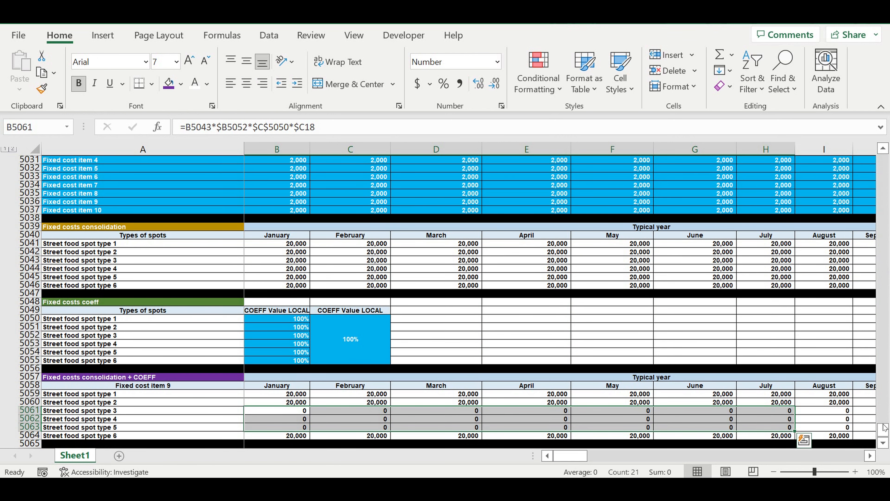
Switch street food spot types 3 to 5 back ON and recheck the consolidation + COEFF table
{"action": "left_click_drag", "start_coordinate": [884, 429], "coordinate": [884, 157]}
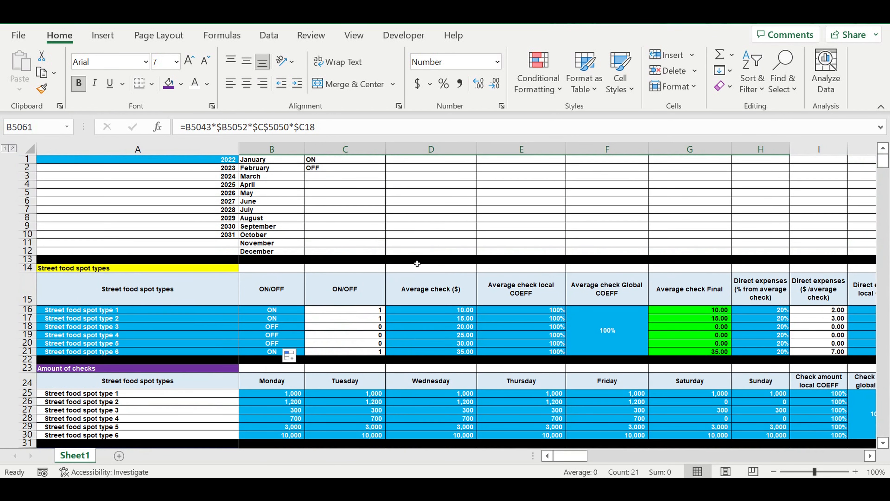
{"action": "left_click", "coordinate": [277, 320]}
{"action": "left_click_drag", "start_coordinate": [307, 326], "coordinate": [345, 335]}
{"action": "left_click", "coordinate": [345, 335]}
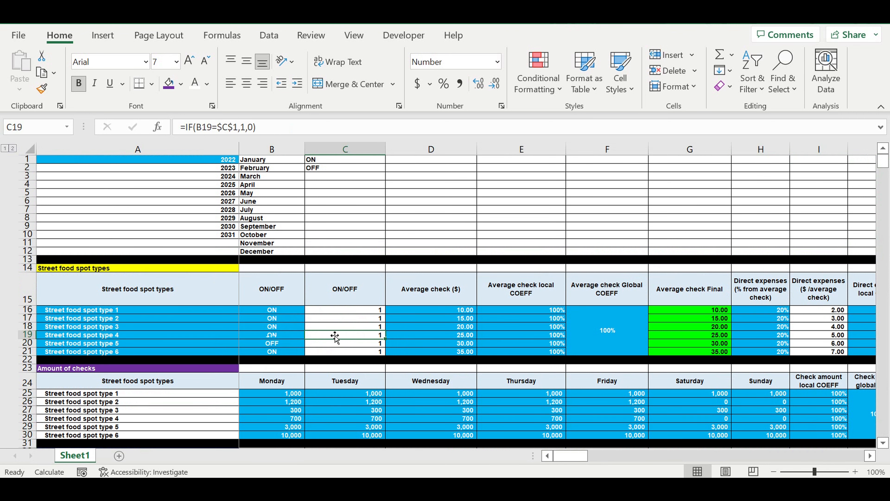
{"action": "left_click_drag", "start_coordinate": [883, 164], "coordinate": [882, 444]}
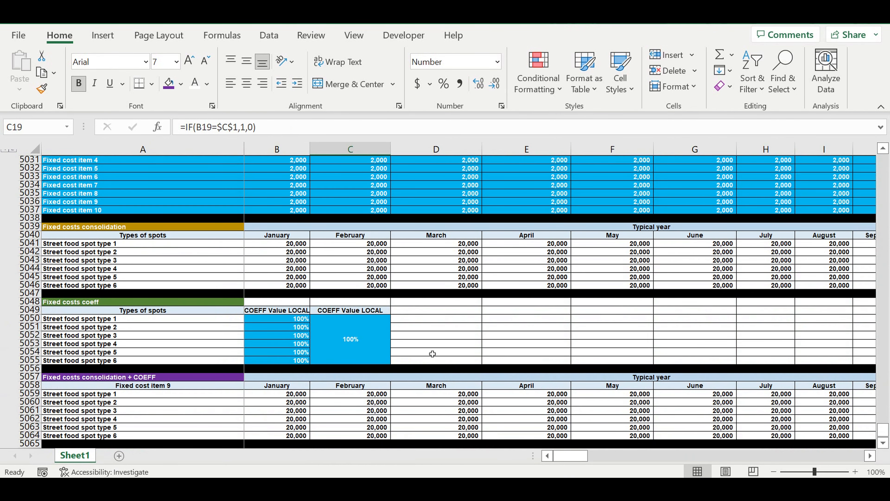
Set the local coefficient in B5051 to 150%, fill it down through B5055, and check the consolidation + COEFF rows
{"action": "scroll", "coordinate": [387, 334], "scroll_direction": "down", "scroll_amount": 2}
{"action": "left_click", "coordinate": [277, 277]}
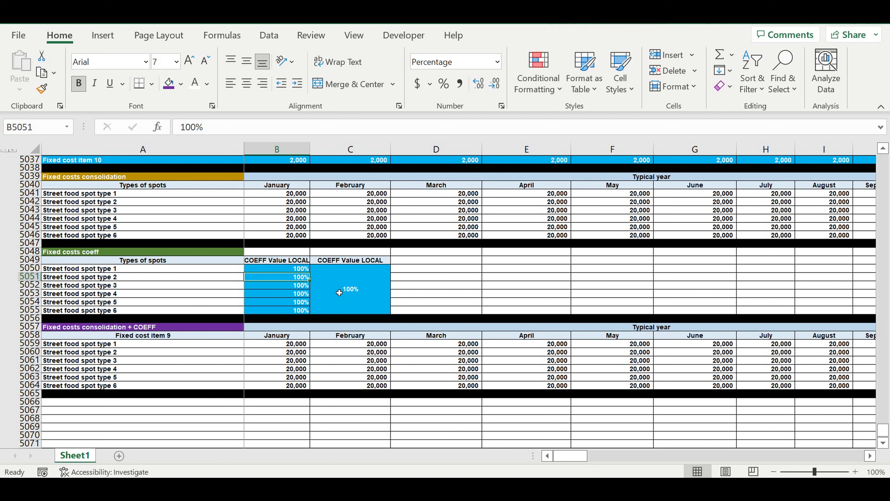
{"action": "type", "text": "150"}
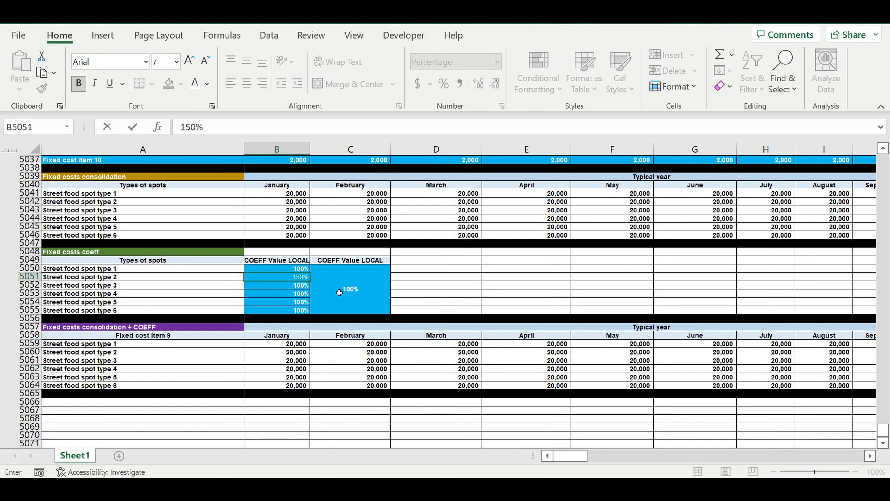
{"action": "key", "text": "Return"}
{"action": "left_click", "coordinate": [295, 278]}
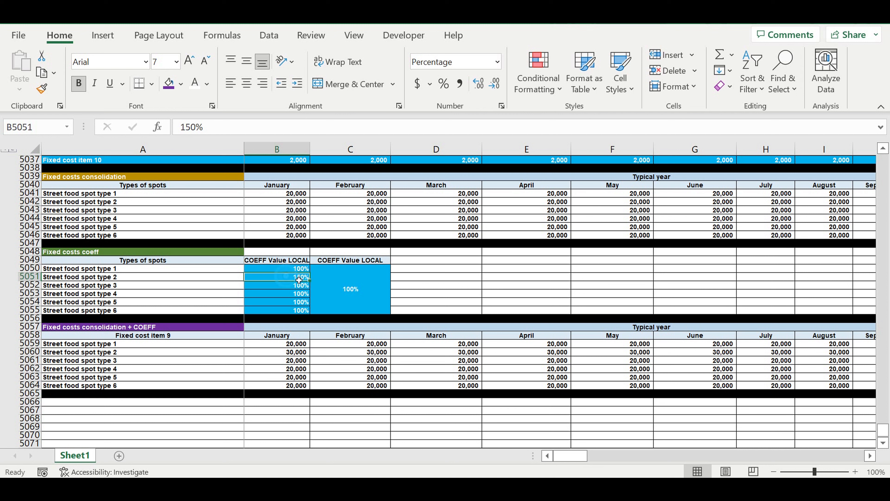
{"action": "left_click_drag", "start_coordinate": [313, 282], "coordinate": [313, 313]}
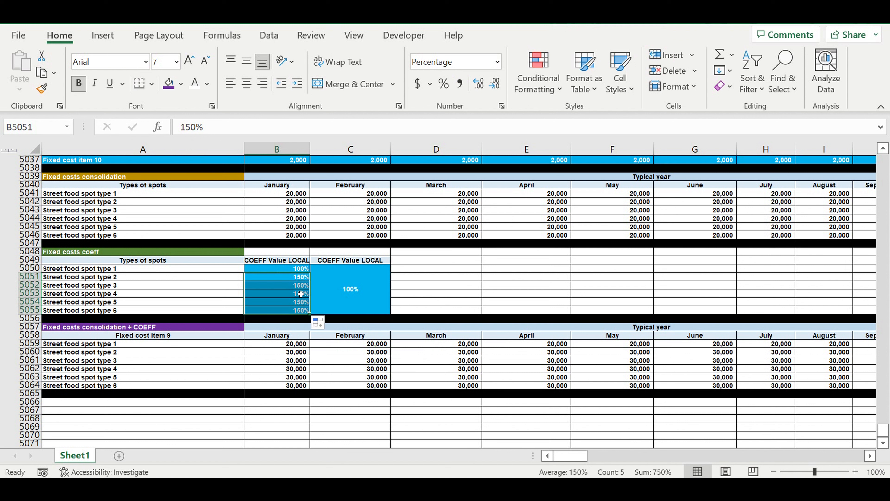
{"action": "left_click", "coordinate": [287, 286]}
{"action": "left_click_drag", "start_coordinate": [294, 353], "coordinate": [762, 381]}
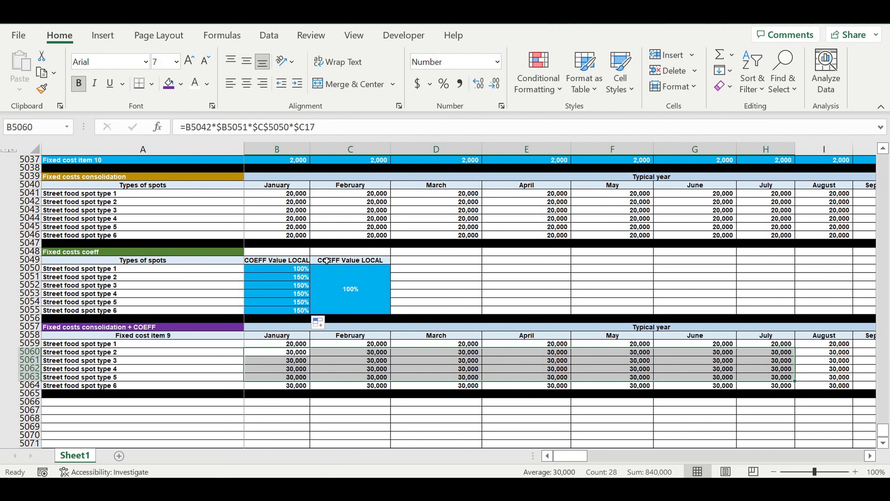
Fill the 100% local coefficient from B5050 down through B5055
{"action": "left_click", "coordinate": [307, 270]}
{"action": "left_click_drag", "start_coordinate": [310, 273], "coordinate": [308, 311]}
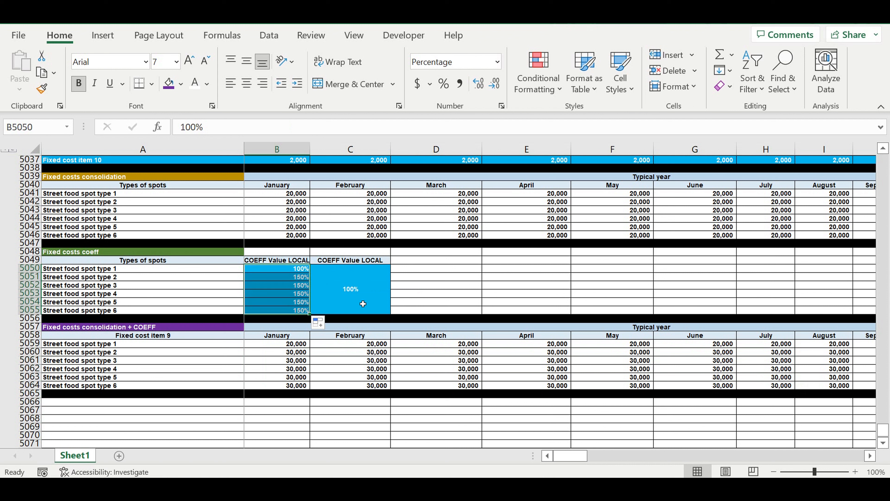
Set the shared coefficient in merged cell C5050 to 120% and check the consolidation + COEFF rows
{"action": "left_click", "coordinate": [460, 280]}
{"action": "left_click", "coordinate": [347, 284]}
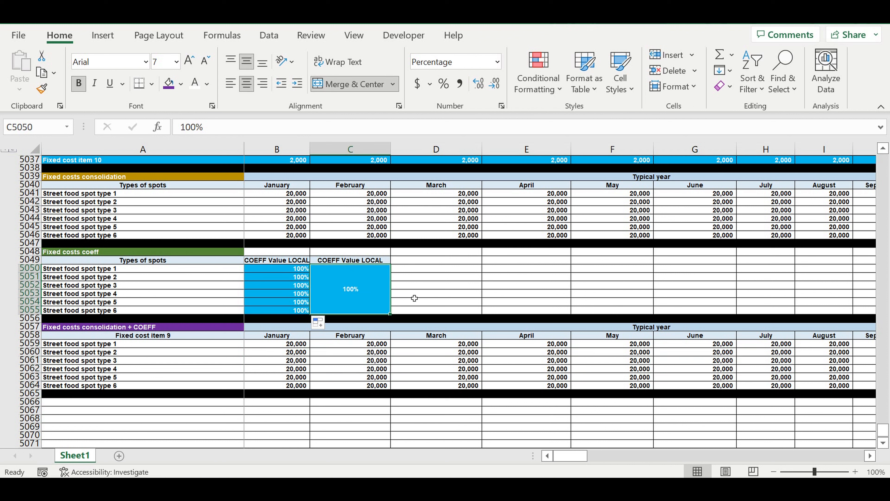
{"action": "type", "text": "12"}
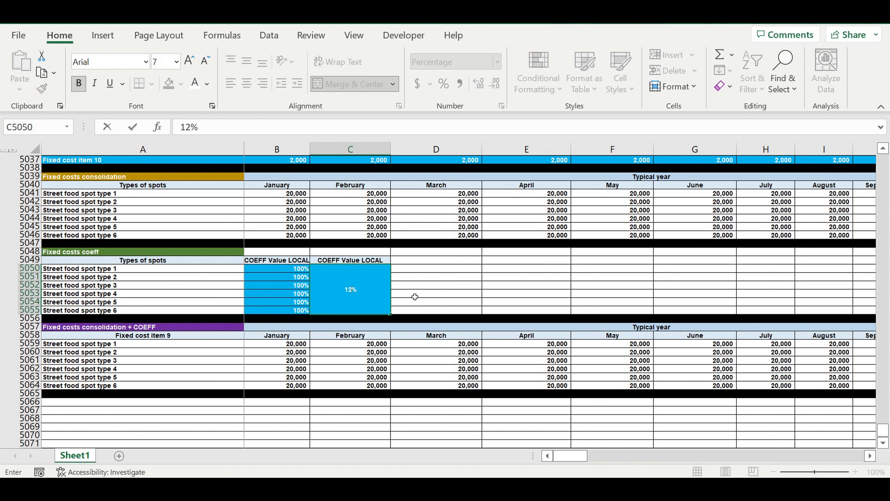
{"action": "type", "text": "0"}
{"action": "key", "text": "Return"}
Set the shared coefficient in merged cell C5050 to 70% and recheck the consolidation + COEFF rows
{"action": "left_click", "coordinate": [370, 291]}
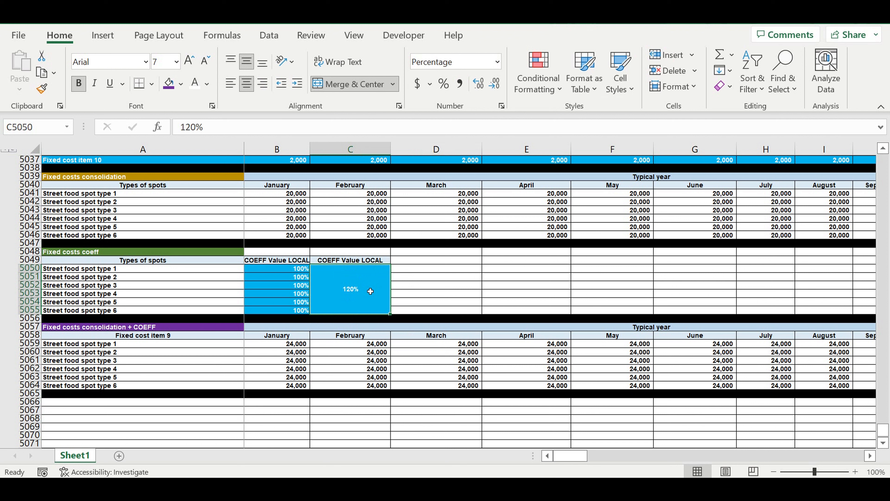
{"action": "type", "text": "70"}
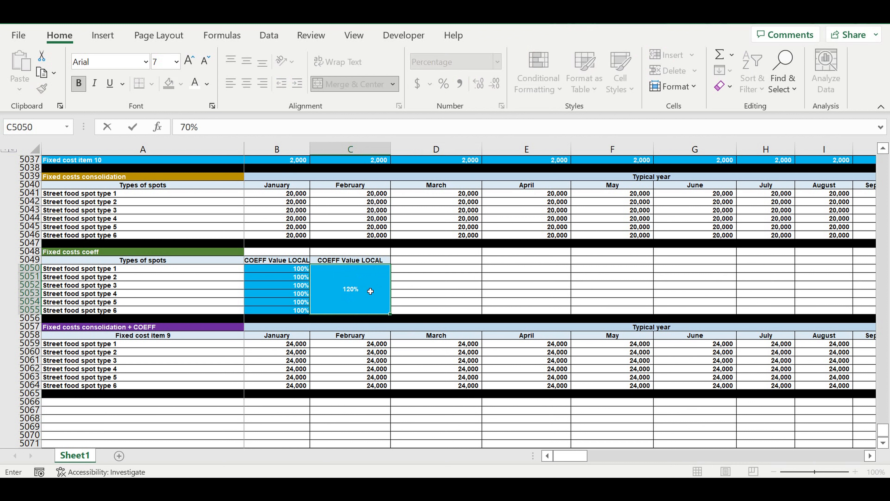
{"action": "key", "text": "Return"}
Set the shared coefficient in merged cell C5050 back to 100%
{"action": "left_click", "coordinate": [370, 291]}
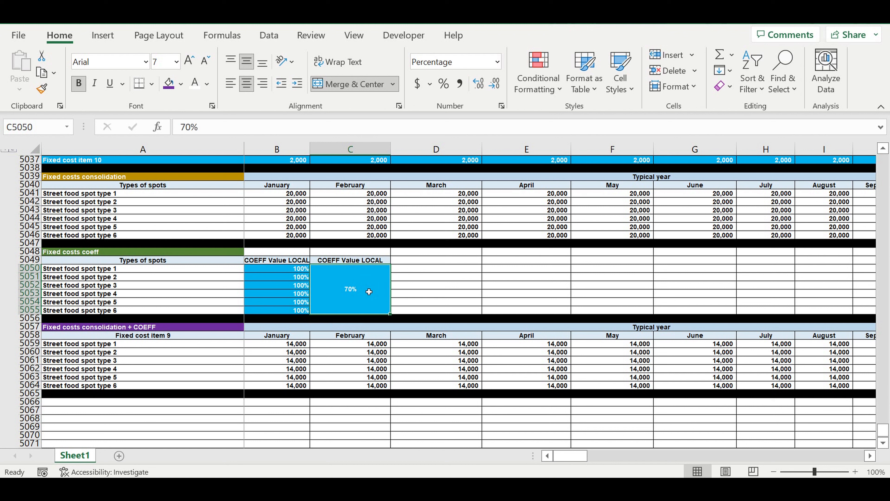
{"action": "type", "text": "100"}
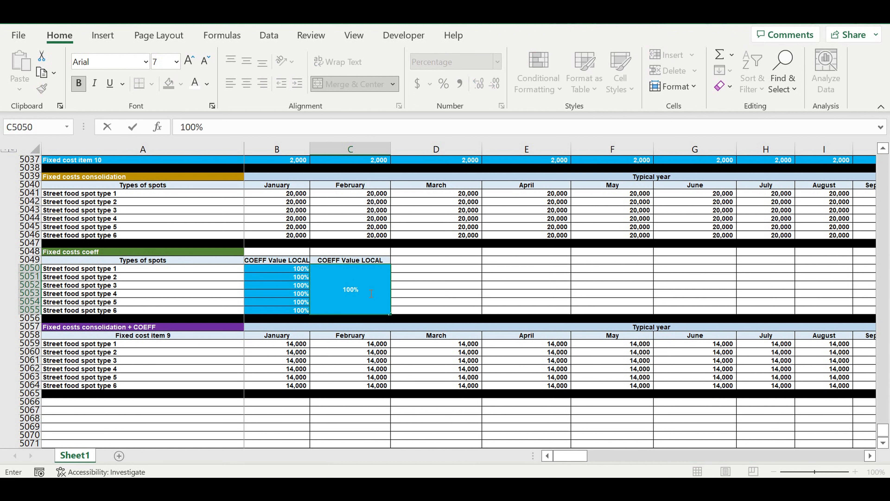
{"action": "key", "text": "Return"}
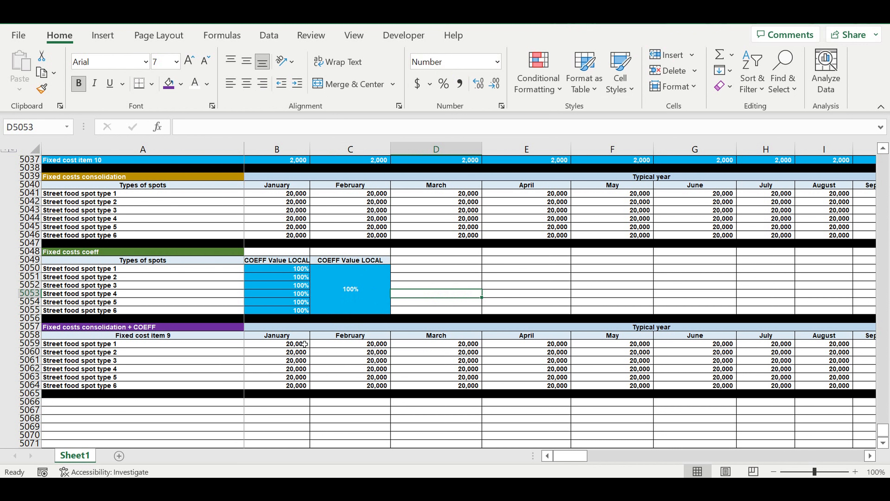
Review the consolidation + COEFF table from January to December and the fixed cost inputs of street food spot type 6
{"action": "left_click_drag", "start_coordinate": [300, 344], "coordinate": [456, 351]}
{"action": "left_click_drag", "start_coordinate": [593, 377], "coordinate": [592, 375]}
{"action": "scroll", "coordinate": [582, 347], "scroll_direction": "up", "scroll_amount": 7}
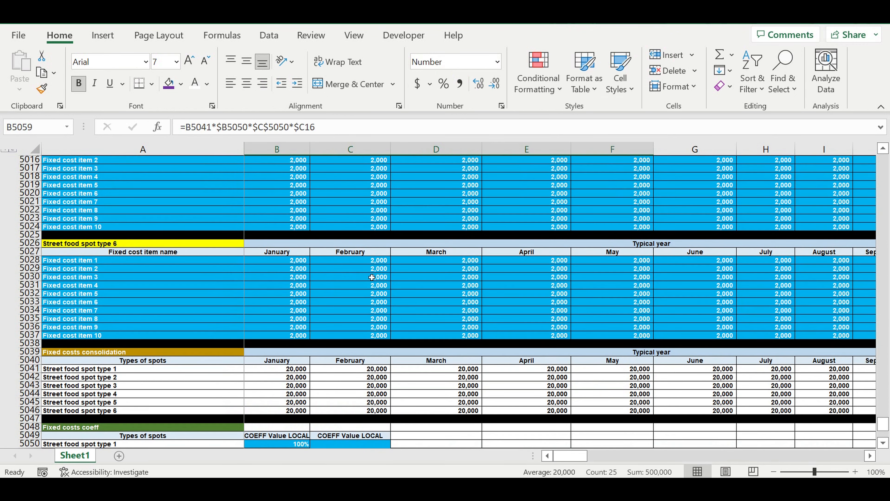
{"action": "left_click_drag", "start_coordinate": [372, 277], "coordinate": [527, 318]}
{"action": "scroll", "coordinate": [528, 320], "scroll_direction": "down", "scroll_amount": 4}
{"action": "scroll", "coordinate": [528, 325], "scroll_direction": "down", "scroll_amount": 3}
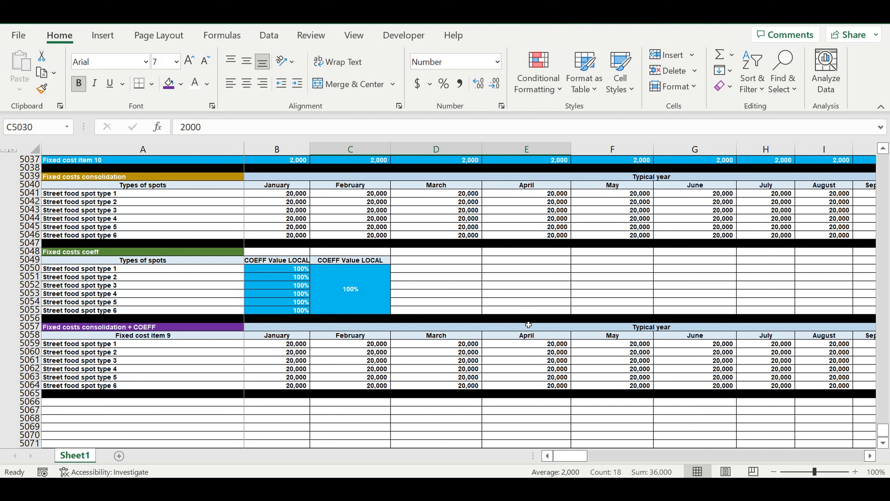
{"action": "left_click", "coordinate": [469, 352]}
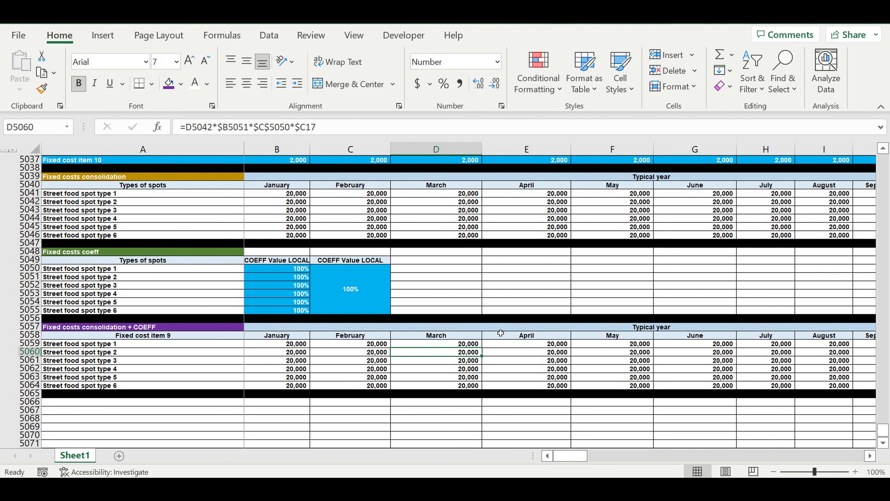
{"action": "left_click", "coordinate": [279, 347]}
{"action": "left_click_drag", "start_coordinate": [279, 347], "coordinate": [719, 387]}
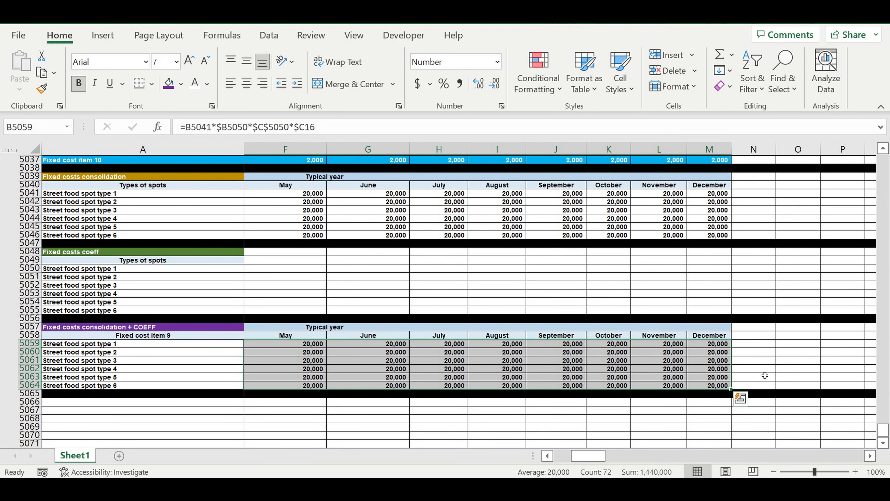
{"action": "left_click", "coordinate": [577, 458]}
{"action": "left_click_drag", "start_coordinate": [576, 458], "coordinate": [547, 456]}
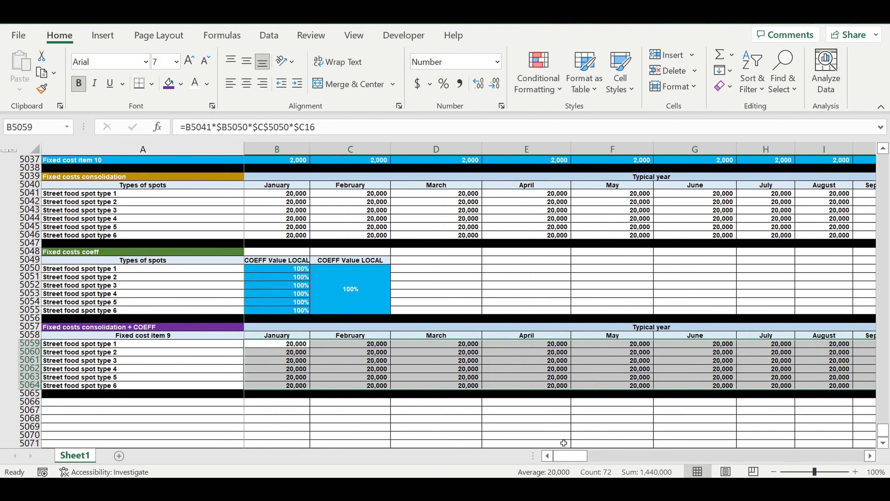
{"action": "left_click", "coordinate": [70, 343]}
{"action": "left_click_drag", "start_coordinate": [70, 348], "coordinate": [88, 362]}
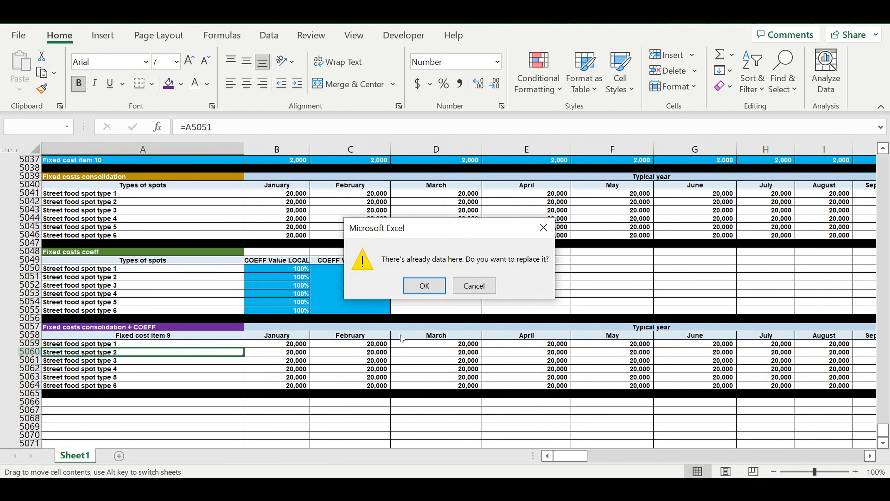
{"action": "left_click", "coordinate": [480, 288]}
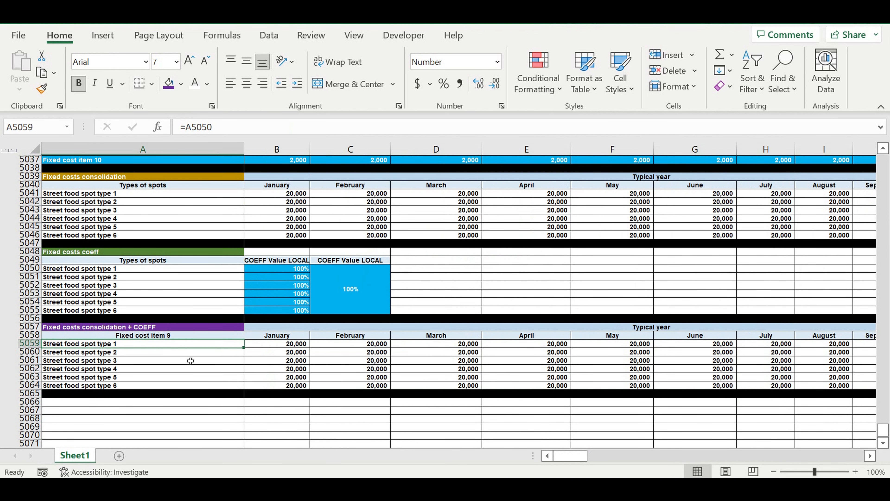
{"action": "key", "text": "Down"}
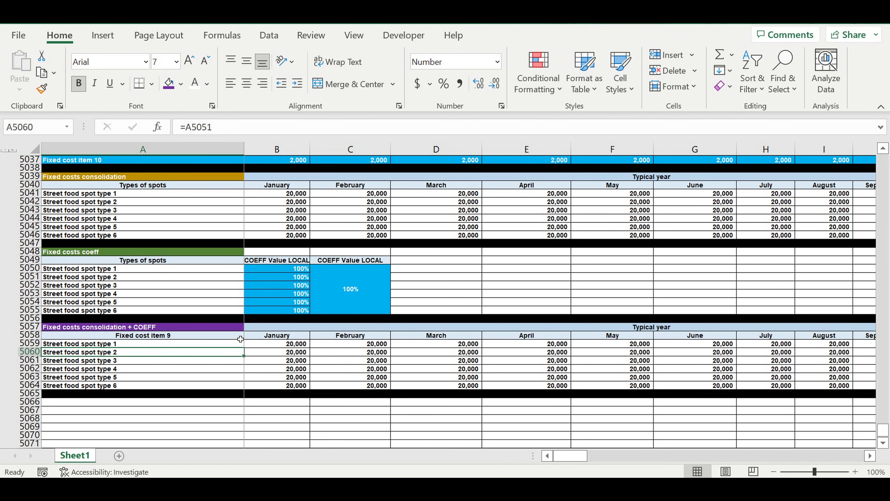
Copy the two Payroll ($/month) header rows 4952 and 4953 and paste them at row 5066, below the consolidation + COEFF table
{"action": "scroll", "coordinate": [241, 337], "scroll_direction": "up", "scroll_amount": 7}
{"action": "scroll", "coordinate": [241, 314], "scroll_direction": "up", "scroll_amount": 12}
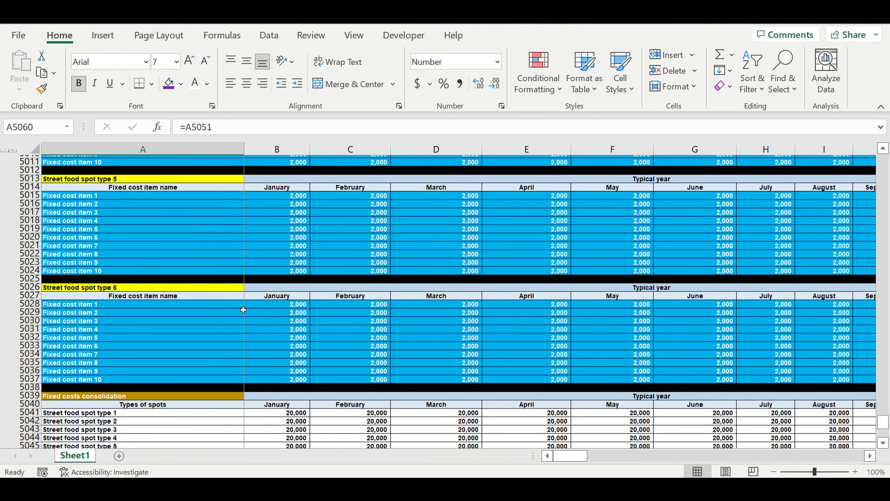
{"action": "scroll", "coordinate": [243, 309], "scroll_direction": "up", "scroll_amount": 13}
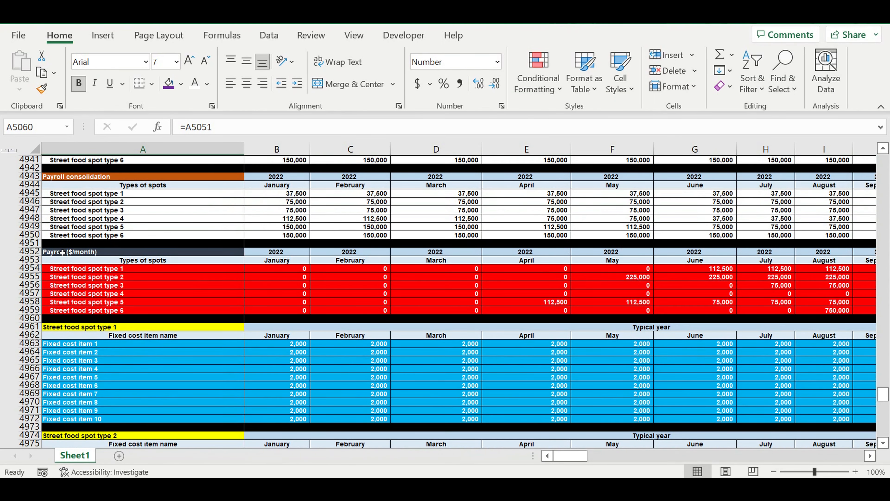
{"action": "left_click", "coordinate": [29, 253]}
{"action": "left_click_drag", "start_coordinate": [30, 258], "coordinate": [31, 261]}
{"action": "key", "text": "ctrl+c"}
{"action": "scroll", "coordinate": [319, 299], "scroll_direction": "down", "scroll_amount": 10}
{"action": "scroll", "coordinate": [319, 300], "scroll_direction": "down", "scroll_amount": 20}
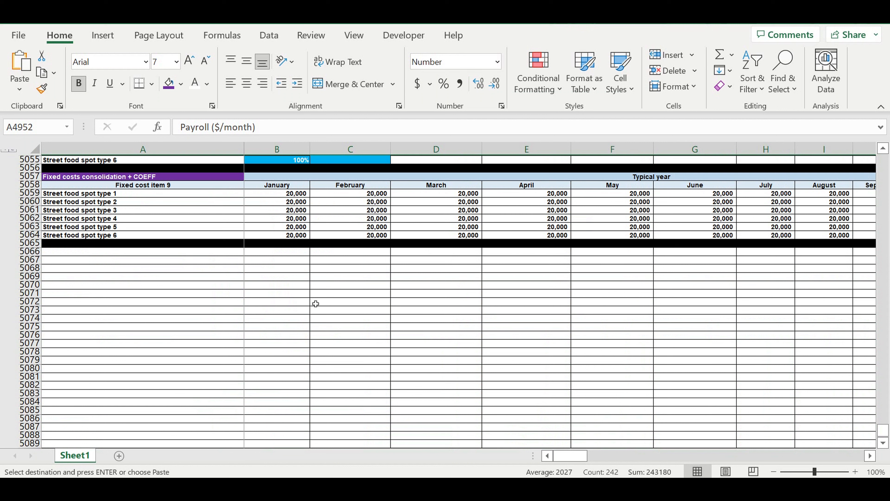
{"action": "left_click", "coordinate": [207, 252]}
{"action": "key", "text": "ctrl+v"}
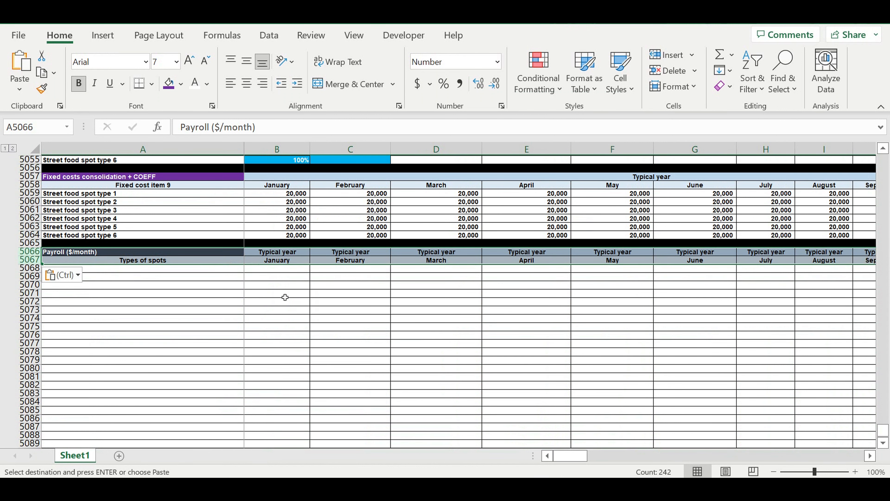
Link the January year header in B5066 to the payroll consolidation year with =B4943
{"action": "left_click", "coordinate": [284, 294]}
{"action": "left_click", "coordinate": [268, 253]}
{"action": "key", "text": "Escape"}
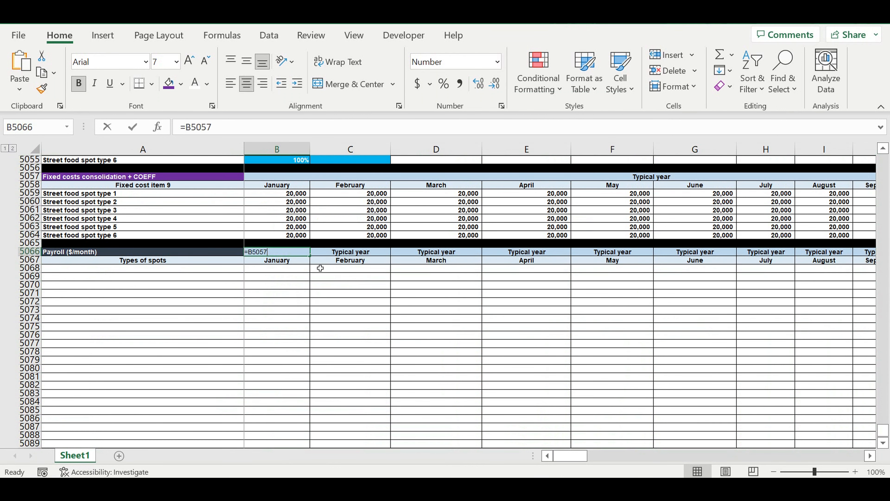
{"action": "type", "text": "="}
{"action": "scroll", "coordinate": [318, 261], "scroll_direction": "up", "scroll_amount": 4}
{"action": "scroll", "coordinate": [318, 256], "scroll_direction": "up", "scroll_amount": 20}
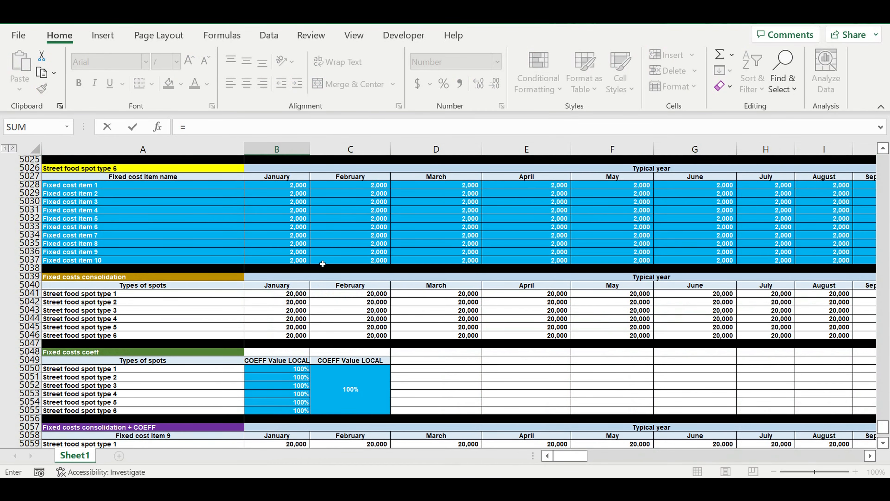
{"action": "scroll", "coordinate": [319, 261], "scroll_direction": "up", "scroll_amount": 7}
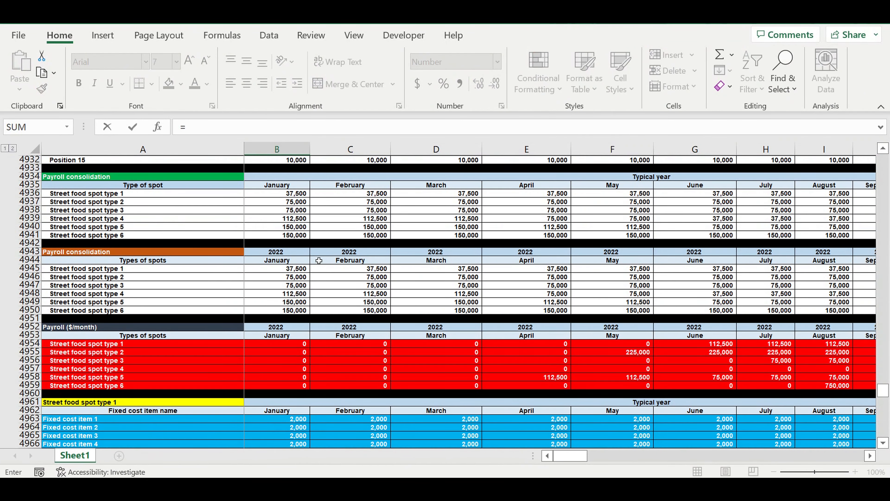
{"action": "left_click", "coordinate": [277, 260]}
{"action": "key", "text": "Return"}
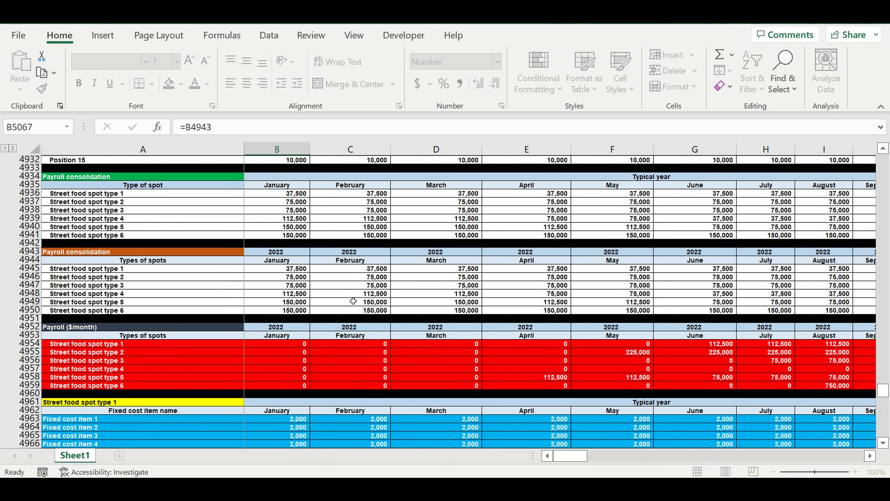
Rename the pasted table title in A5066 as "Fixed expenses timeline"
{"action": "scroll", "coordinate": [389, 332], "scroll_direction": "down", "scroll_amount": 5}
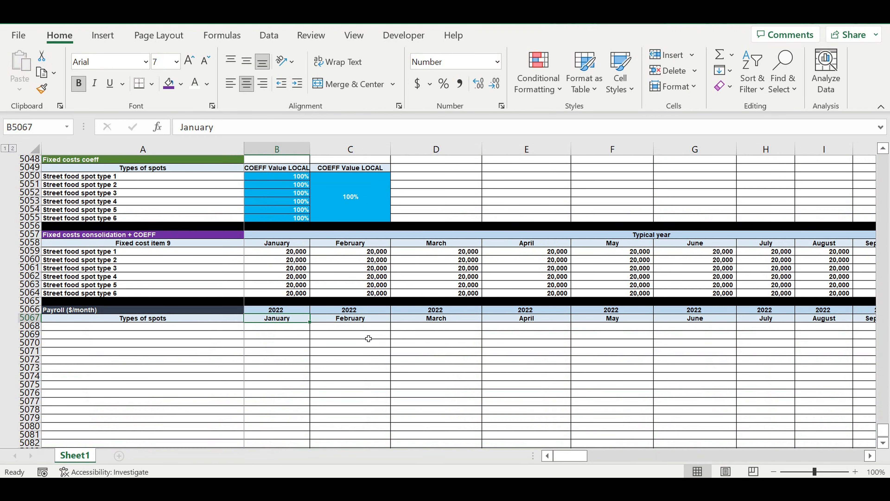
{"action": "left_click", "coordinate": [75, 311]}
{"action": "type", "text": "Fixed"}
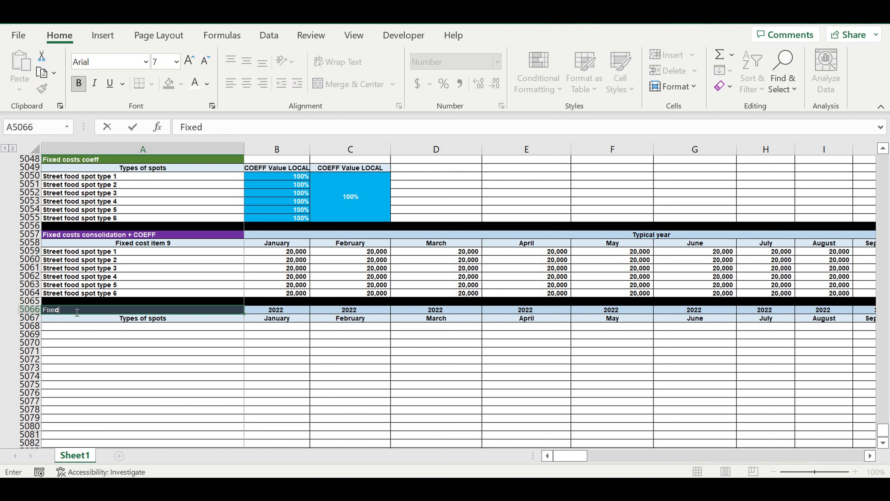
{"action": "type", "text": " expenses timeline"}
{"action": "key", "text": "Return"}
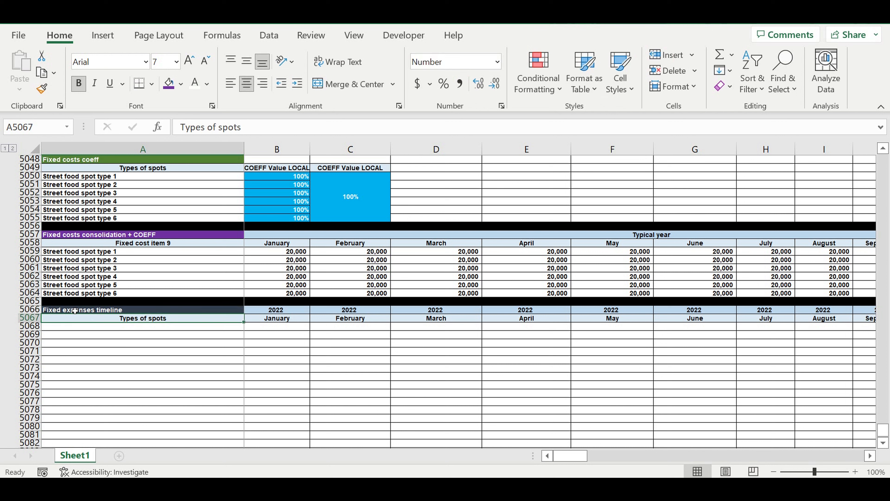
Fill the "Fixed expenses timeline" title cell with orange
{"action": "left_click", "coordinate": [105, 312]}
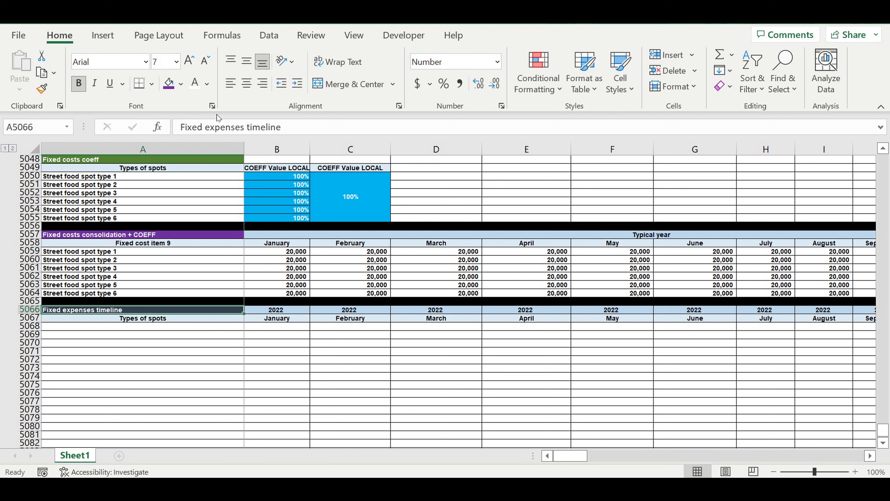
{"action": "left_click", "coordinate": [181, 83]}
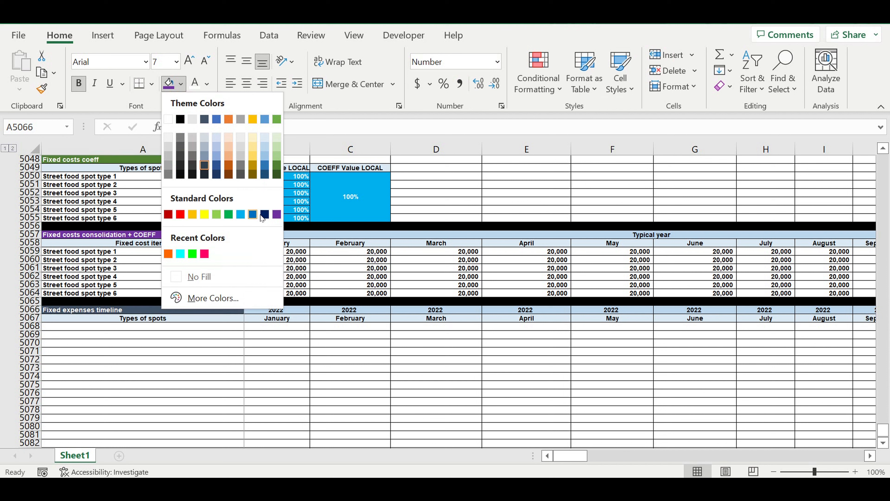
{"action": "left_click", "coordinate": [168, 254]}
{"action": "left_click", "coordinate": [213, 351]}
Link A5068 to the street food spot type 1 label in A5059 and fill it down through A5073
{"action": "left_click", "coordinate": [232, 329]}
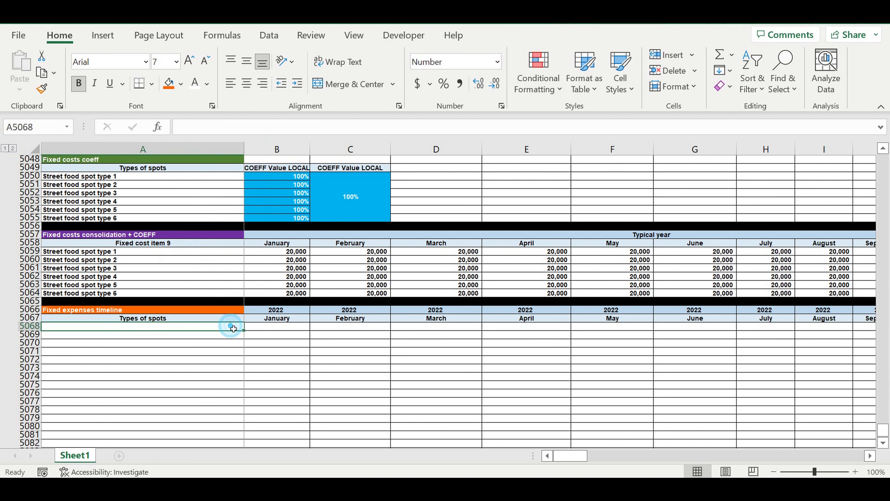
{"action": "type", "text": "="}
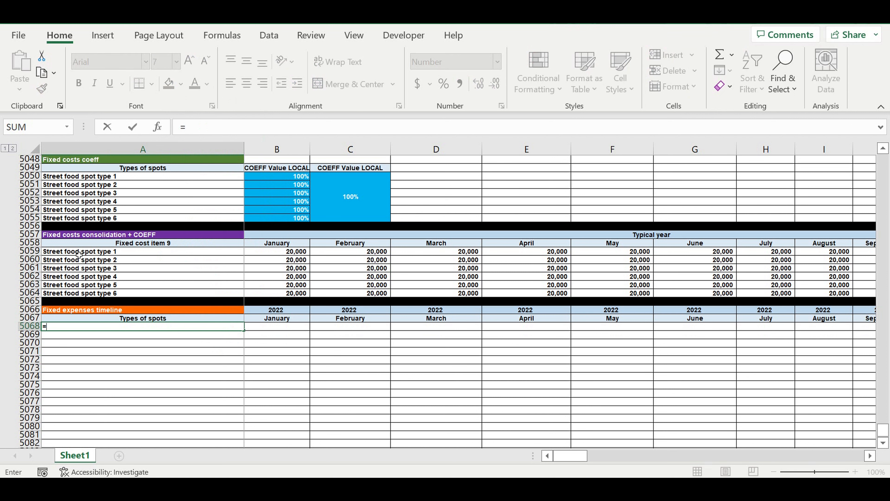
{"action": "left_click", "coordinate": [78, 252]}
{"action": "key", "text": "Return"}
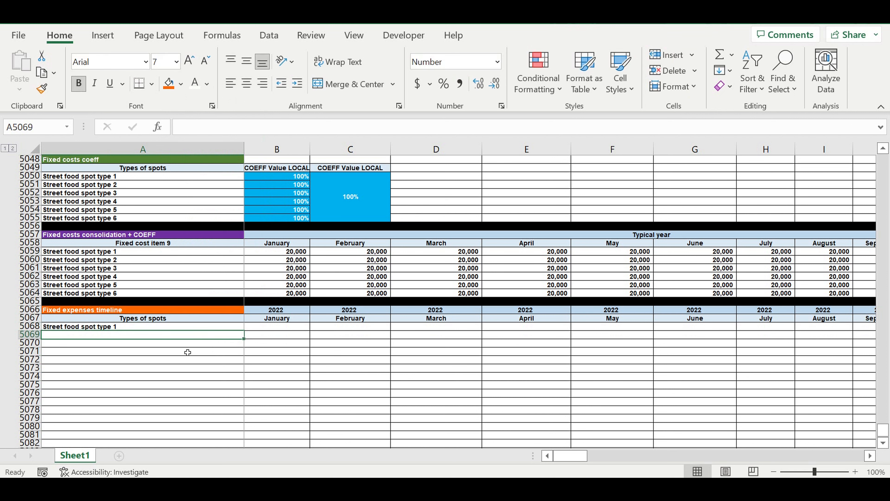
{"action": "left_click", "coordinate": [228, 327]}
{"action": "left_click_drag", "start_coordinate": [244, 330], "coordinate": [225, 373]}
Fill row 5074 below the fixed expenses timeline with black as a separator
{"action": "left_click", "coordinate": [30, 376]}
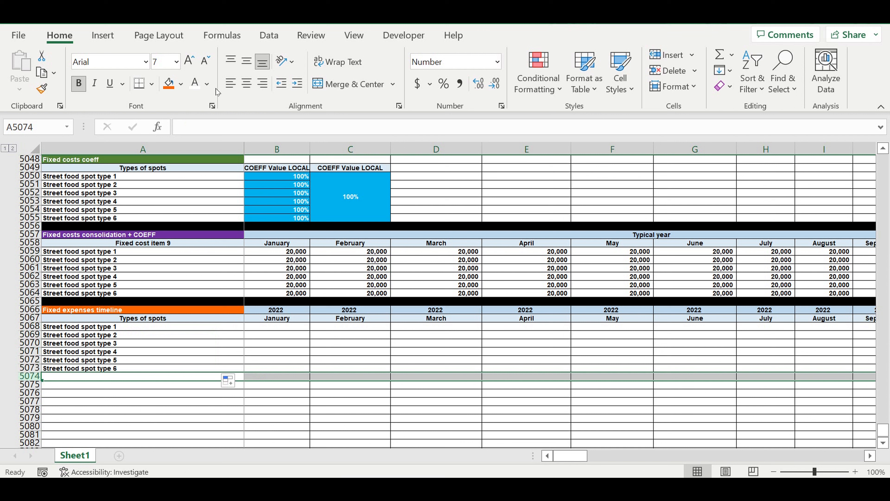
{"action": "left_click", "coordinate": [181, 84]}
{"action": "left_click", "coordinate": [181, 119]}
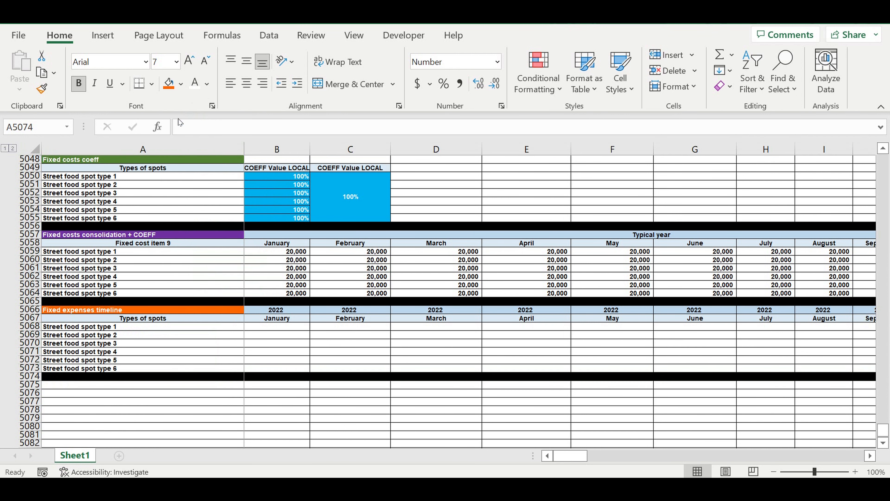
{"action": "left_click", "coordinate": [296, 410]}
Link B5068 to the consolidated January cost in B5059 and fill it for all six spot types through December 2022
{"action": "left_click", "coordinate": [266, 326]}
{"action": "type", "text": "="}
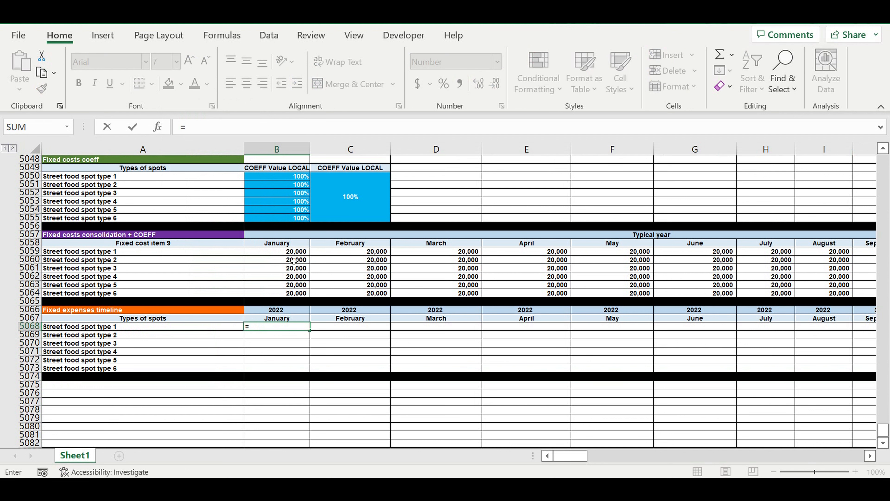
{"action": "left_click", "coordinate": [277, 251]}
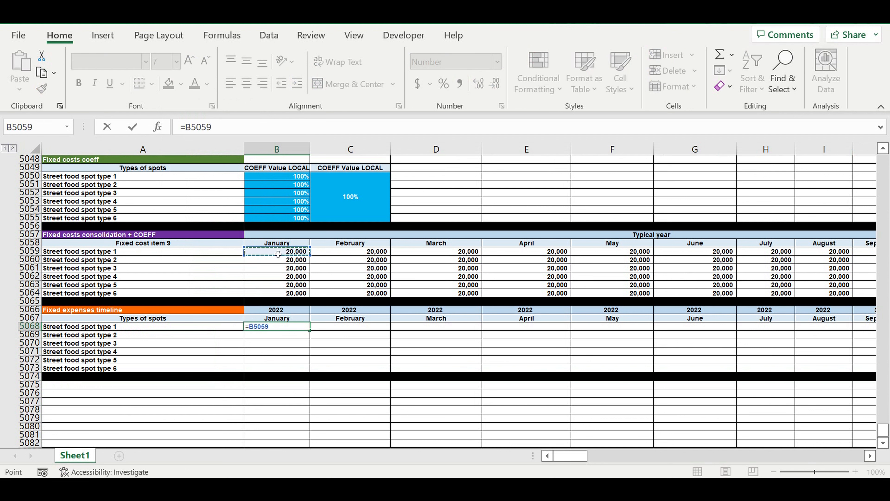
{"action": "key", "text": "Return"}
{"action": "left_click", "coordinate": [283, 326]}
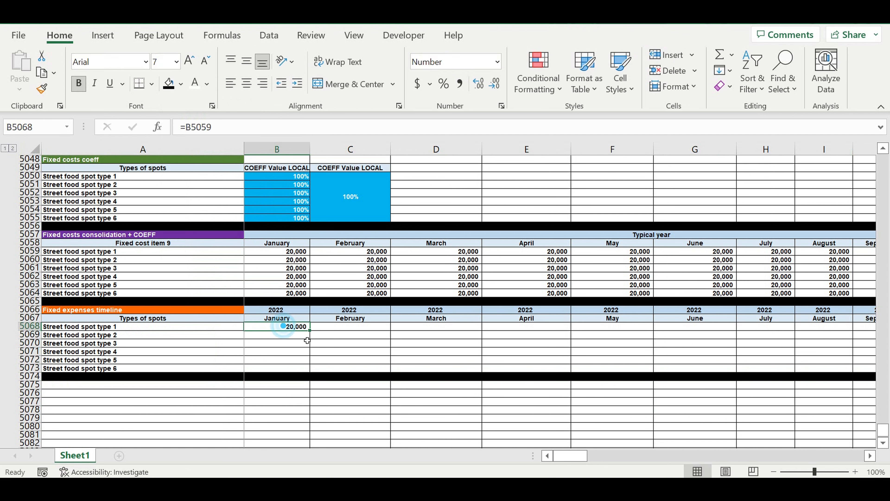
{"action": "left_click_drag", "start_coordinate": [309, 330], "coordinate": [582, 330]}
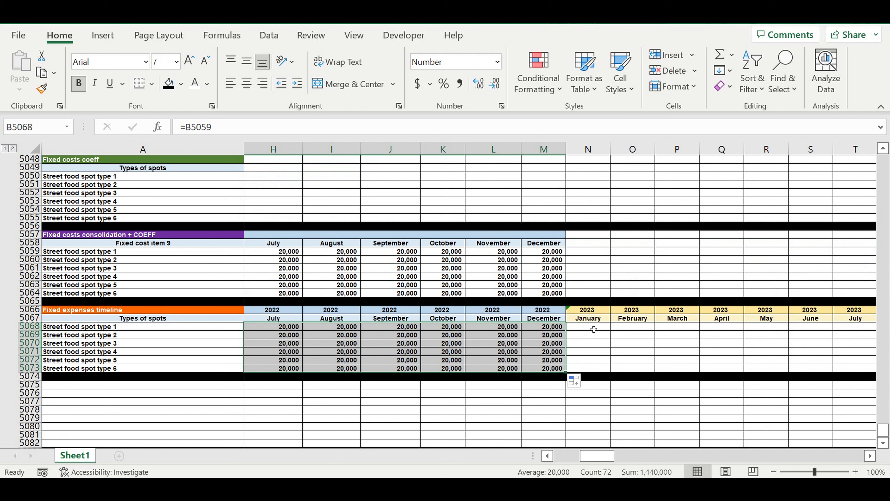
Link January 2023 in N5068 to B5068 and fill it for all six spot types through December 2031
{"action": "left_click", "coordinate": [594, 329]}
{"action": "type", "text": "="}
{"action": "left_click_drag", "start_coordinate": [602, 456], "coordinate": [470, 455]}
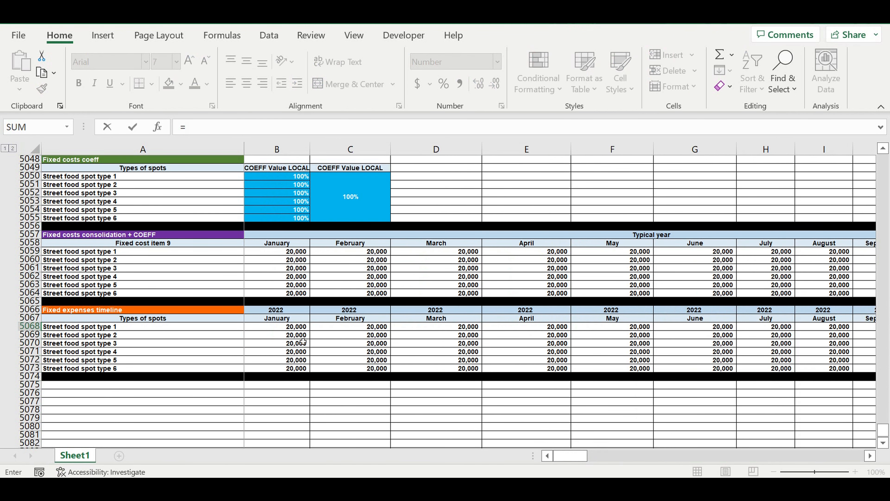
{"action": "left_click", "coordinate": [283, 327]}
{"action": "key", "text": "Return"}
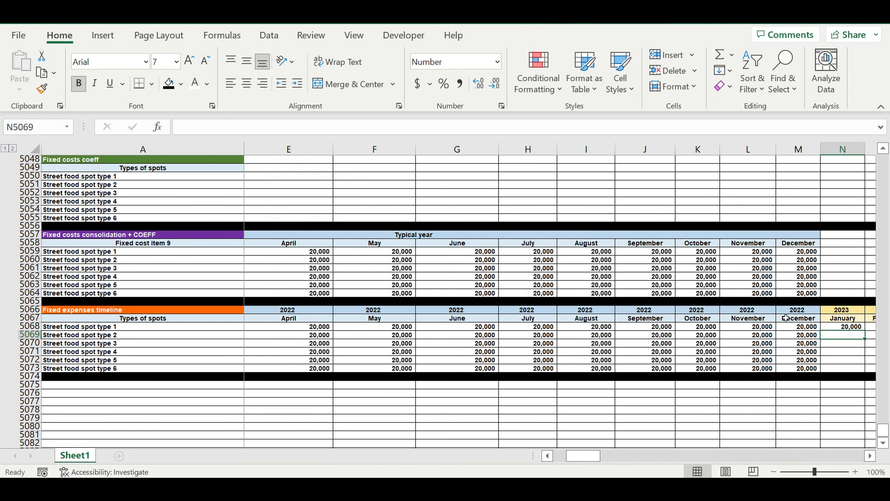
{"action": "left_click", "coordinate": [849, 327]}
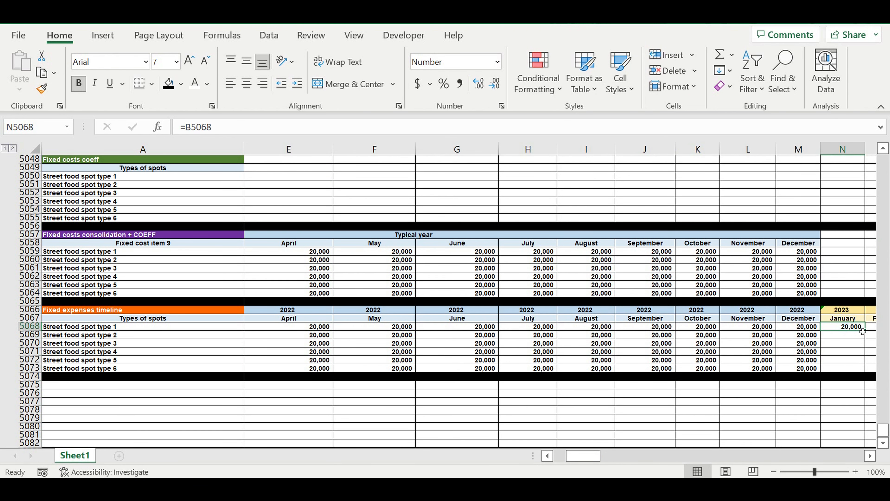
{"action": "left_click_drag", "start_coordinate": [868, 333], "coordinate": [824, 349]}
{"action": "left_click", "coordinate": [676, 344]}
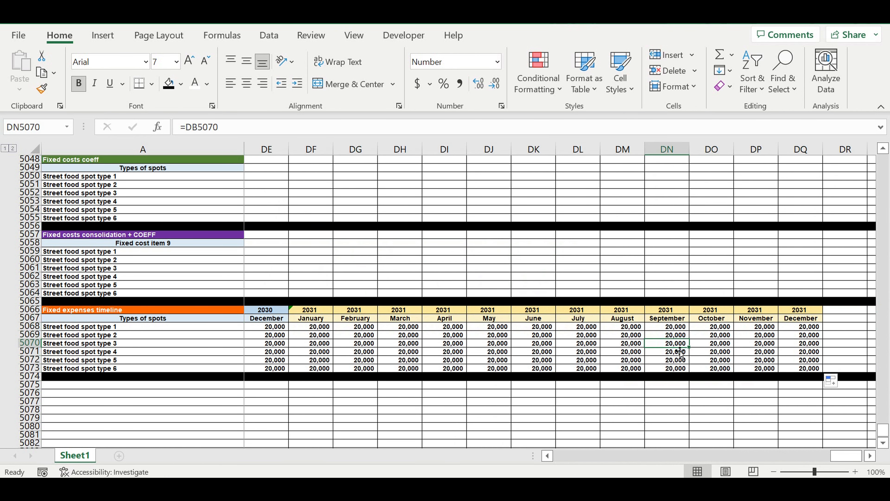
{"action": "left_click_drag", "start_coordinate": [840, 457], "coordinate": [456, 429]}
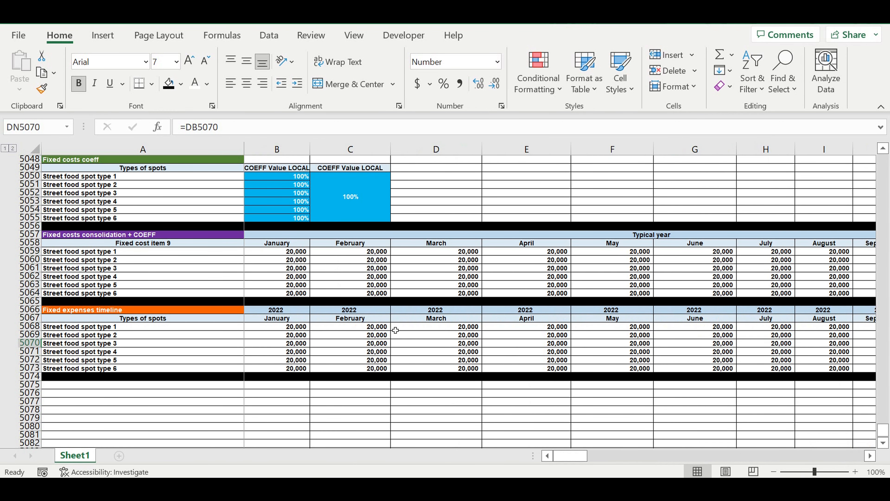
{"action": "left_click_drag", "start_coordinate": [378, 328], "coordinate": [735, 372]}
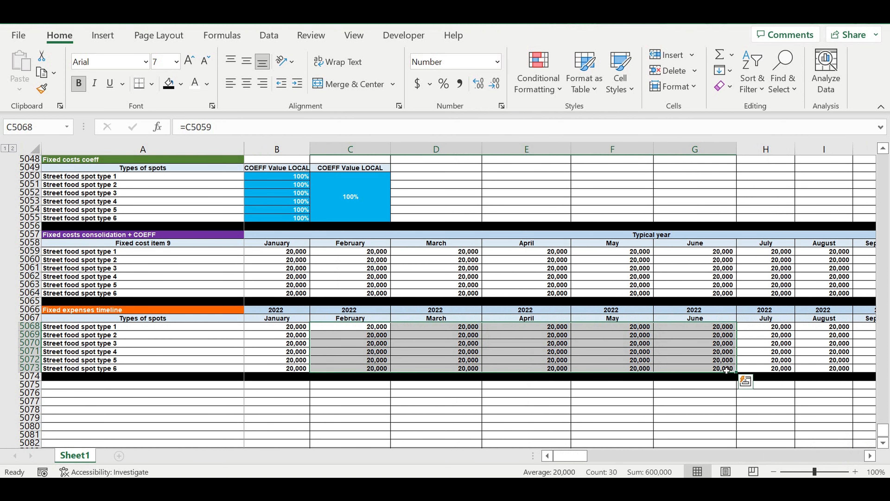
{"action": "left_click", "coordinate": [268, 335]}
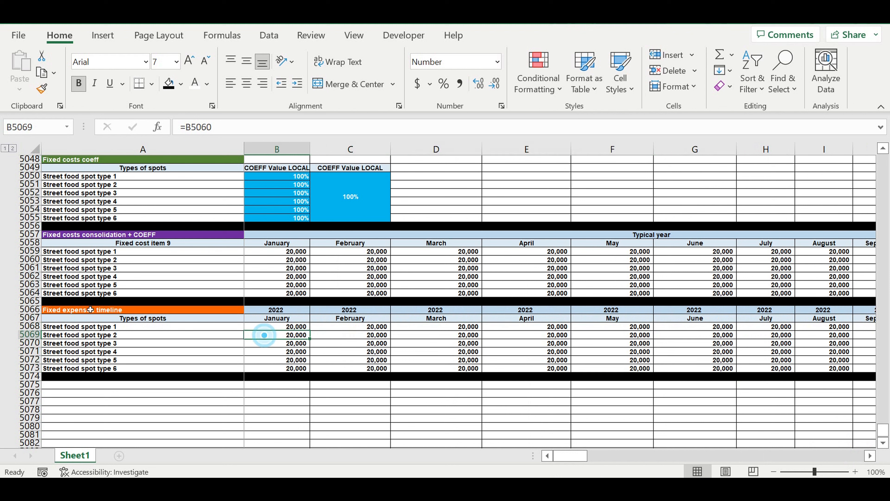
Copy the fixed expenses timeline table with its black separator, rows 5066 to 5074, and paste it at A5075
{"action": "left_click_drag", "start_coordinate": [30, 310], "coordinate": [35, 377]}
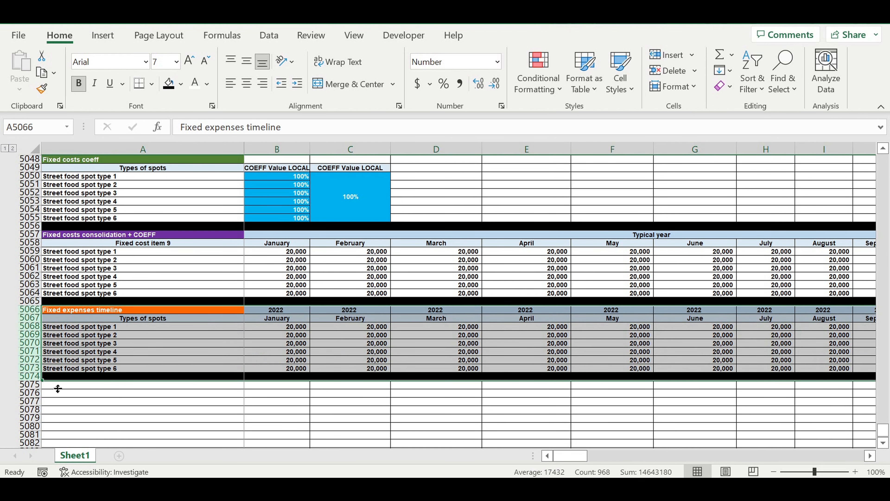
{"action": "key", "text": "ctrl+c"}
{"action": "left_click", "coordinate": [93, 384]}
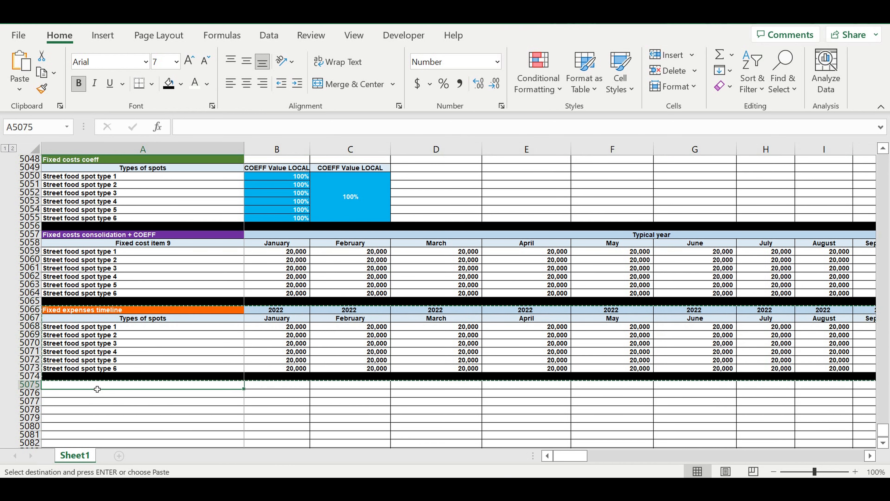
{"action": "key", "text": "ctrl+v"}
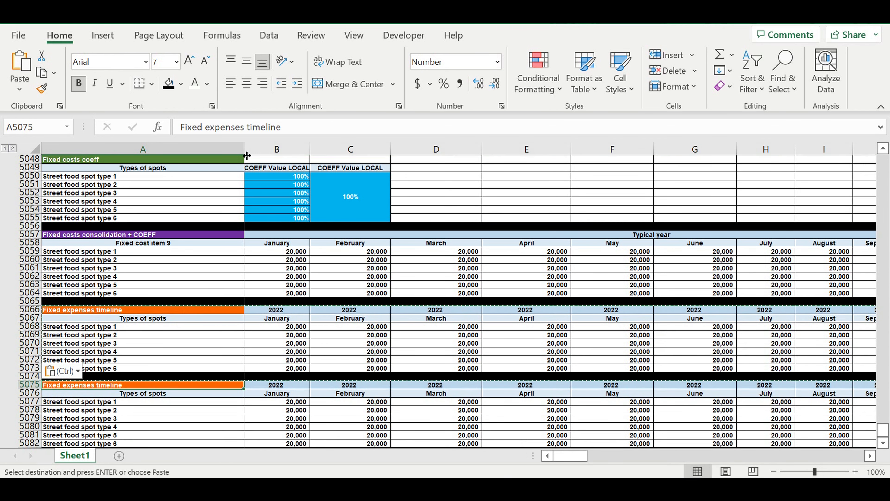
Rename the pasted table title in A5075 as "Fixed expenses FINAL"
{"action": "double_click", "coordinate": [255, 126]}
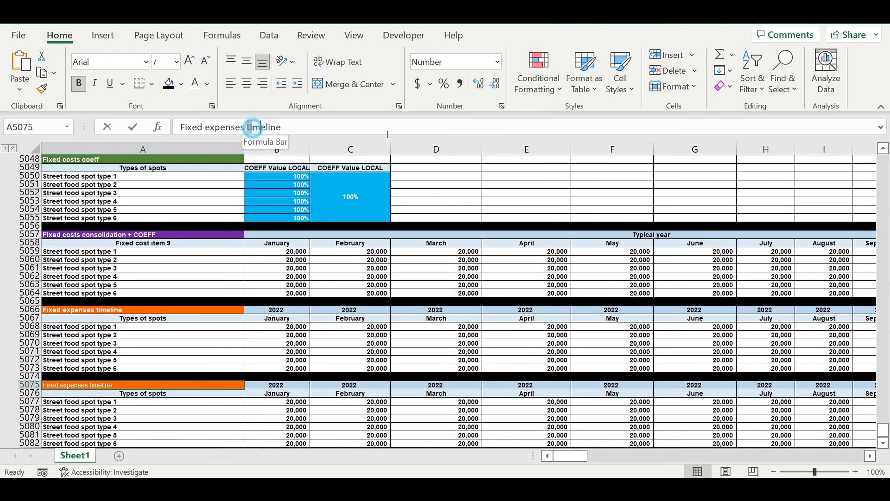
{"action": "type", "text": "FINAL"}
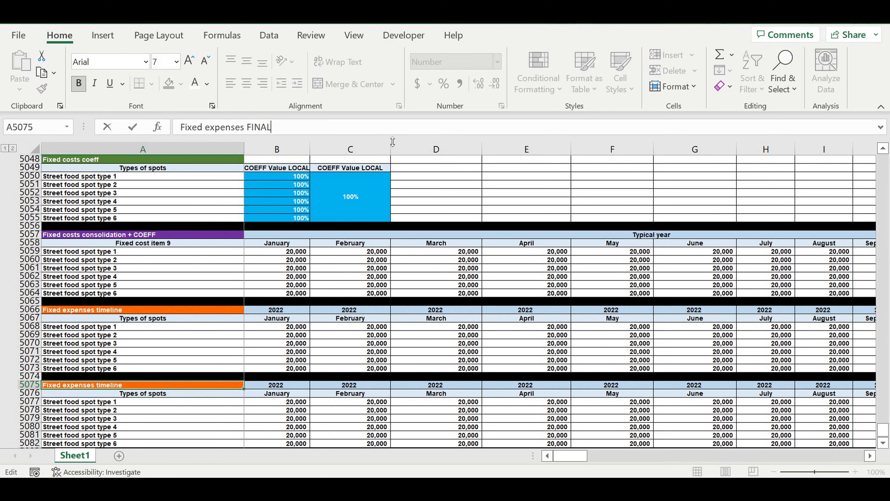
{"action": "key", "text": "Return"}
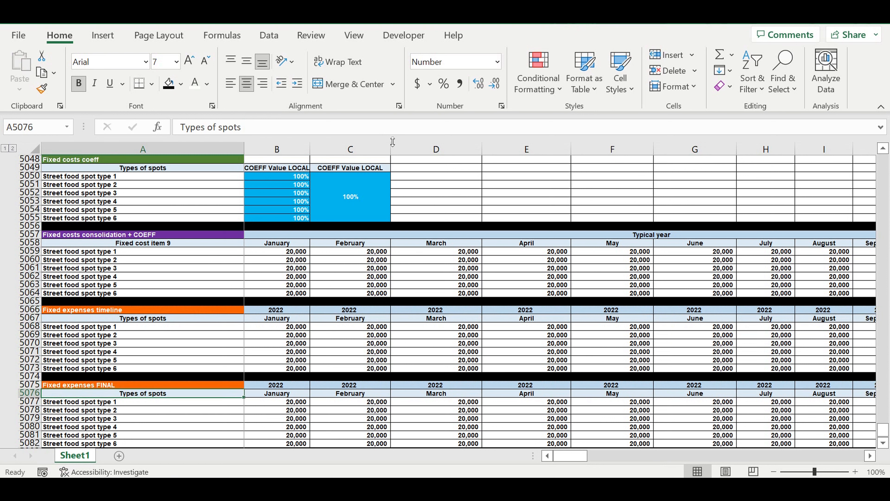
Fill the "Fixed expenses FINAL" title cell with dark red
{"action": "left_click", "coordinate": [226, 386]}
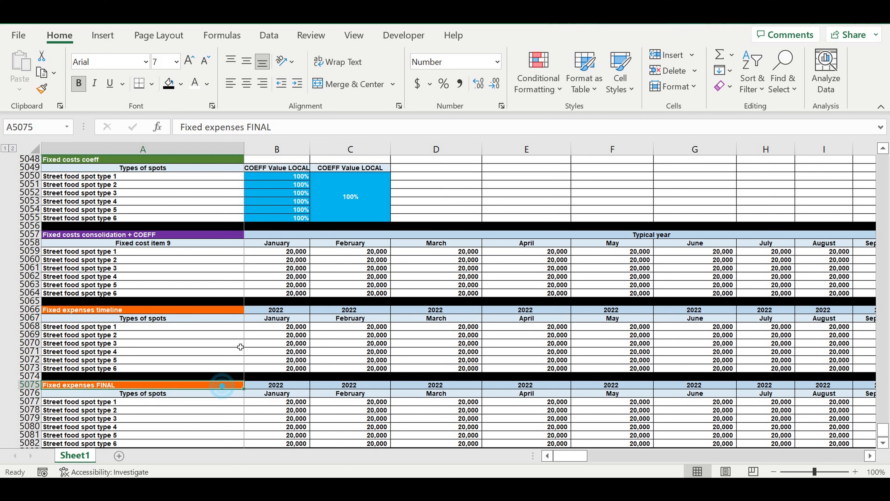
{"action": "left_click", "coordinate": [182, 83]}
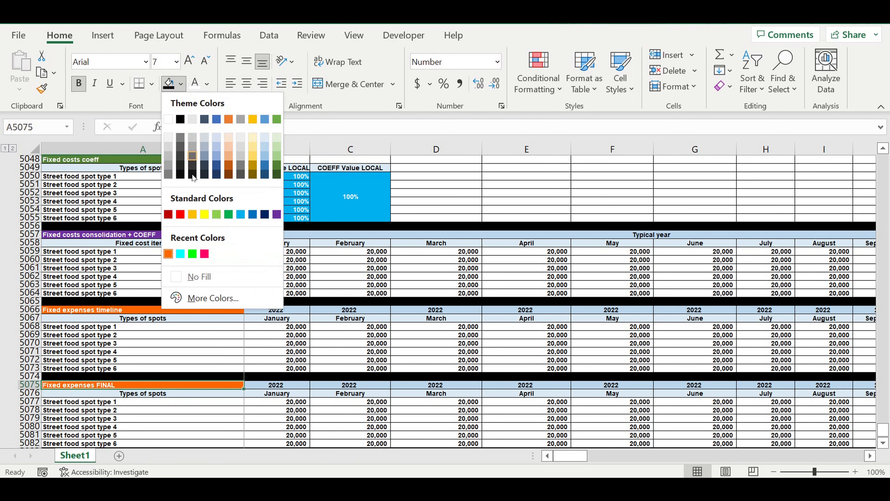
{"action": "left_click", "coordinate": [174, 213]}
{"action": "left_click", "coordinate": [355, 343]}
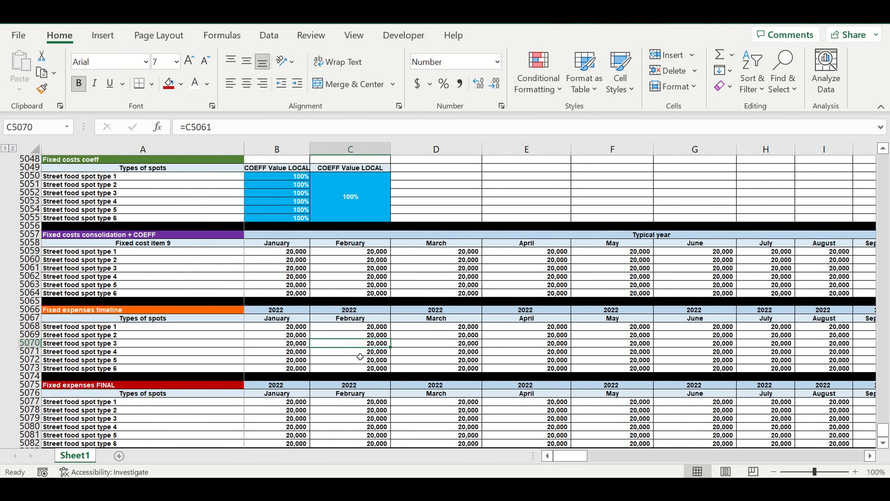
In B5077, multiply the January 2022 fixed expenses in B5068 by the amount of spots at any given moment in B3159
{"action": "scroll", "coordinate": [355, 339], "scroll_direction": "down", "scroll_amount": 3}
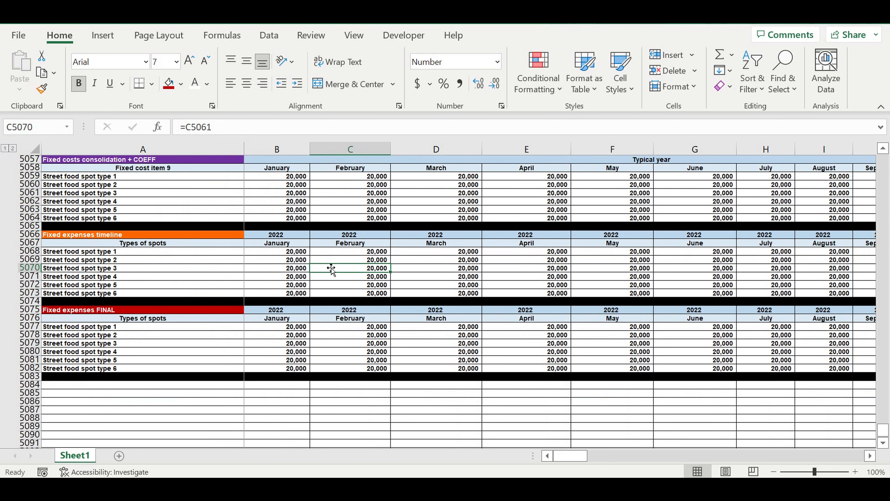
{"action": "left_click", "coordinate": [301, 329]}
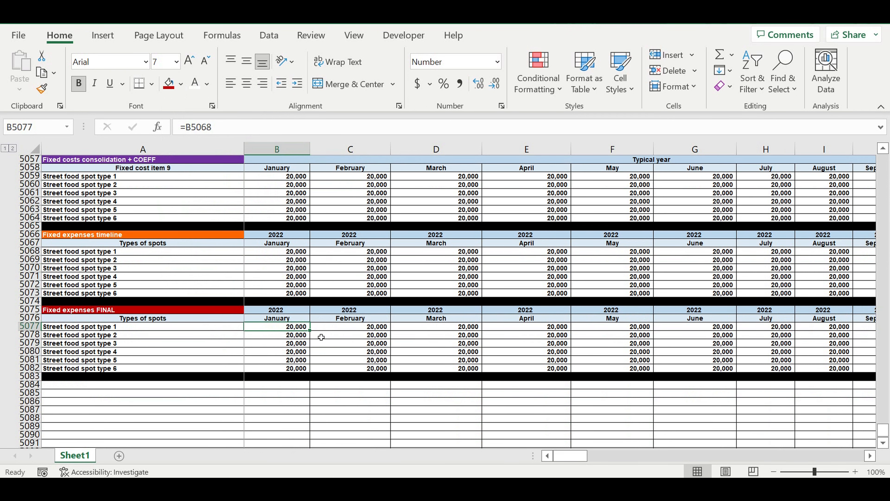
{"action": "type", "text": "="}
{"action": "scroll", "coordinate": [347, 294], "scroll_direction": "up", "scroll_amount": 1}
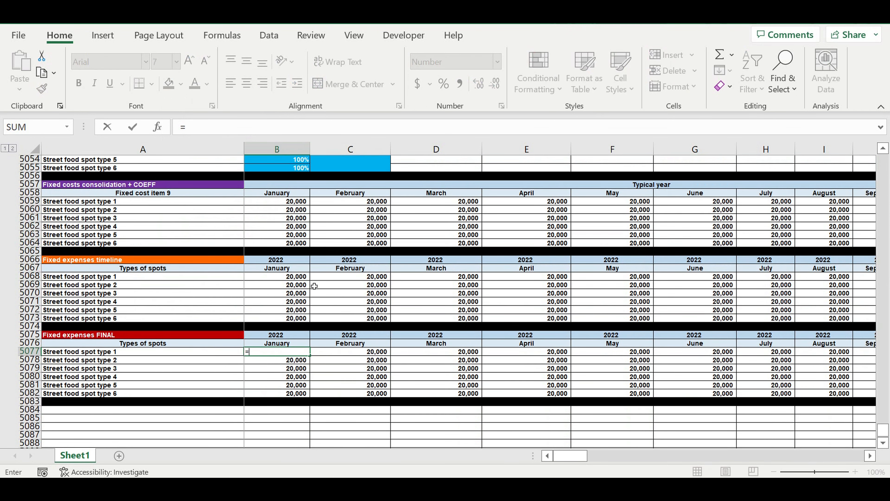
{"action": "left_click", "coordinate": [279, 278]}
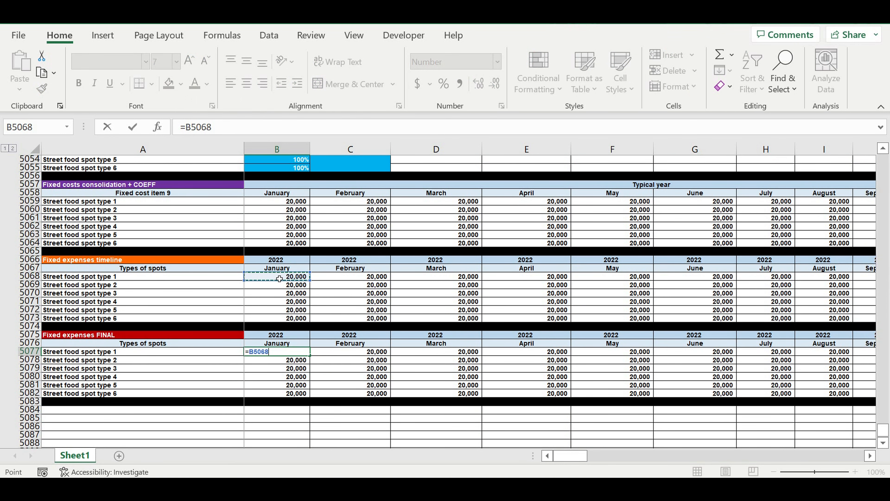
{"action": "type", "text": "*"}
{"action": "scroll", "coordinate": [319, 281], "scroll_direction": "up", "scroll_amount": 5}
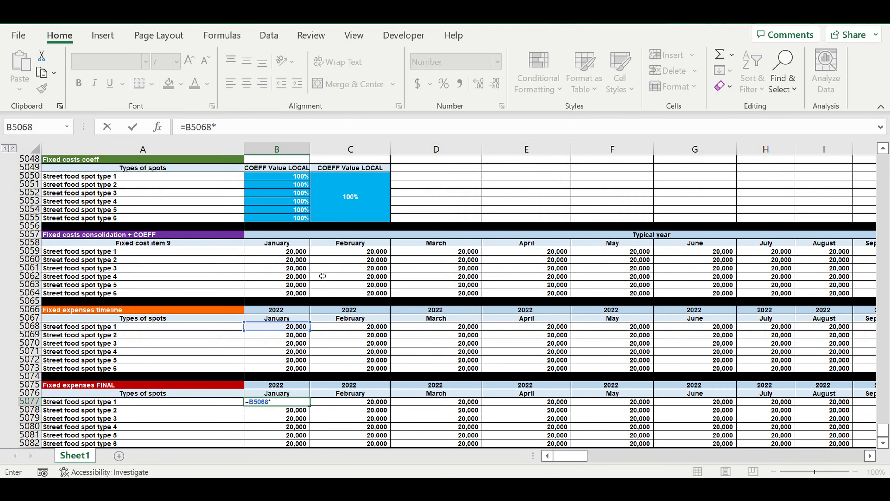
{"action": "scroll", "coordinate": [321, 274], "scroll_direction": "up", "scroll_amount": 14}
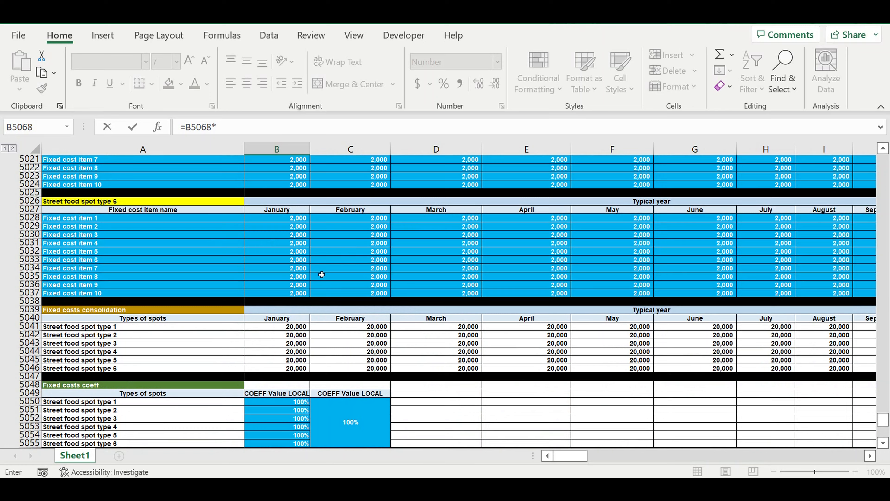
{"action": "scroll", "coordinate": [321, 271], "scroll_direction": "up", "scroll_amount": 19}
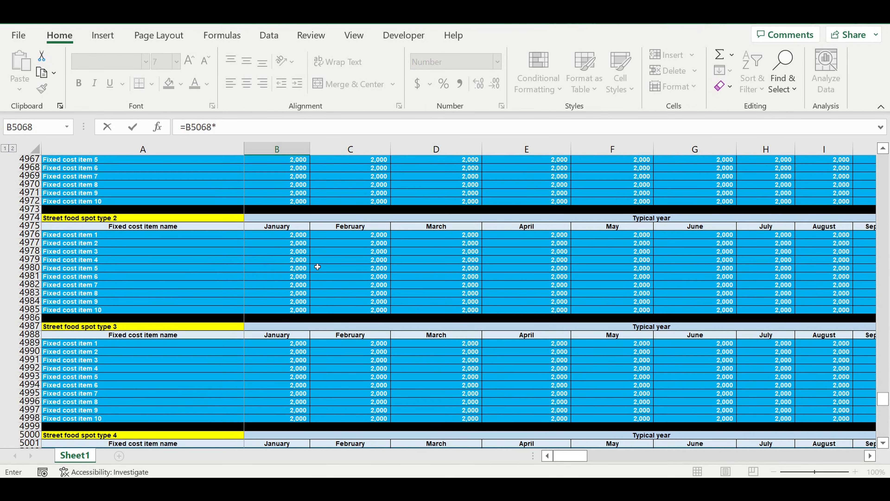
{"action": "scroll", "coordinate": [318, 267], "scroll_direction": "up", "scroll_amount": 4}
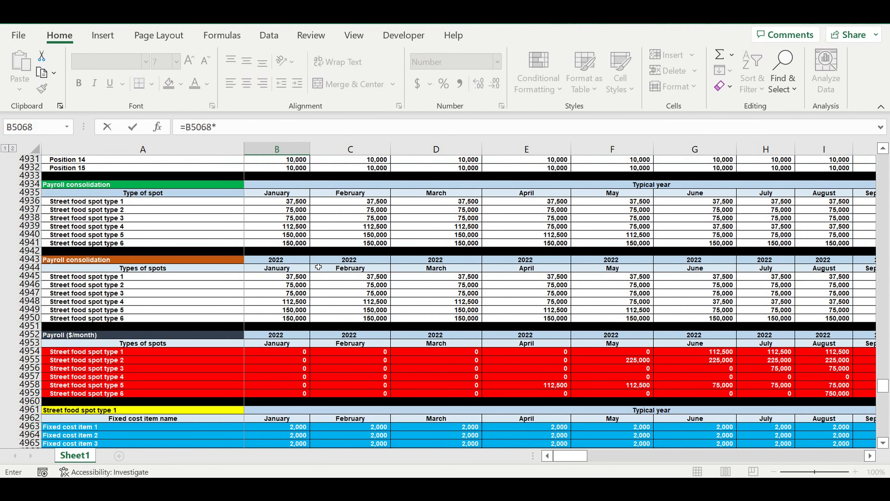
{"action": "scroll", "coordinate": [319, 267], "scroll_direction": "up", "scroll_amount": 18}
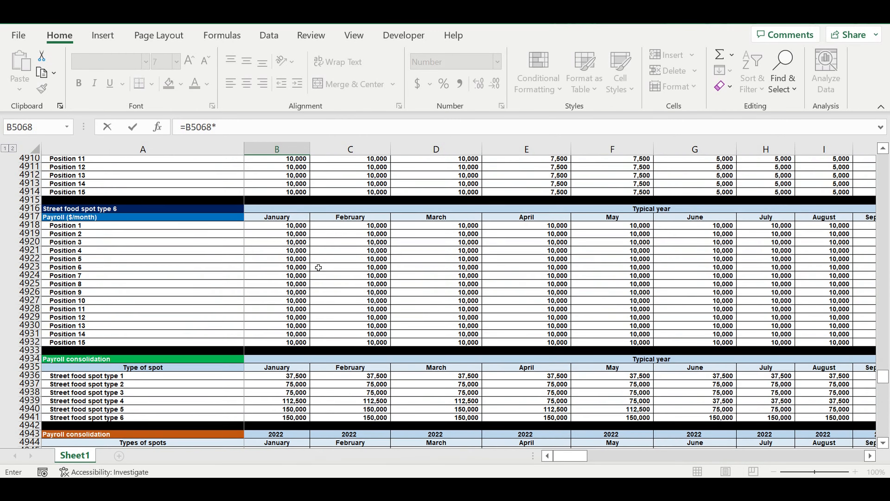
{"action": "scroll", "coordinate": [319, 267], "scroll_direction": "up", "scroll_amount": 20}
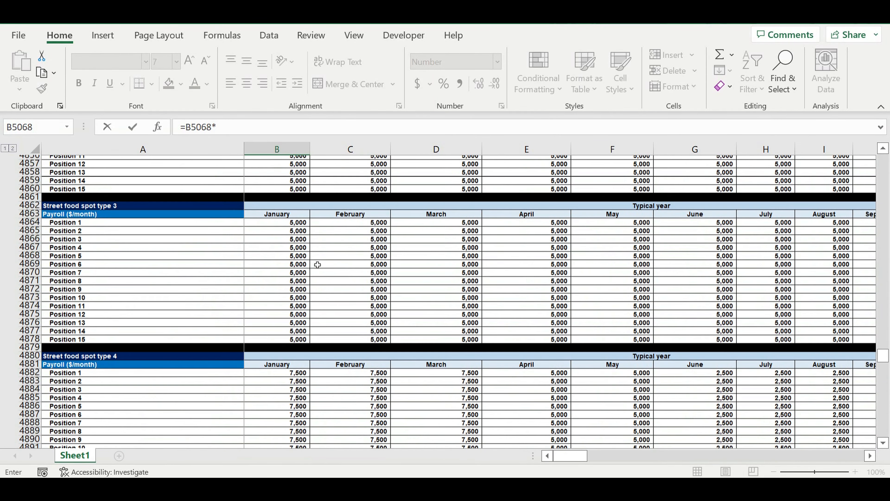
{"action": "scroll", "coordinate": [318, 265], "scroll_direction": "up", "scroll_amount": 20}
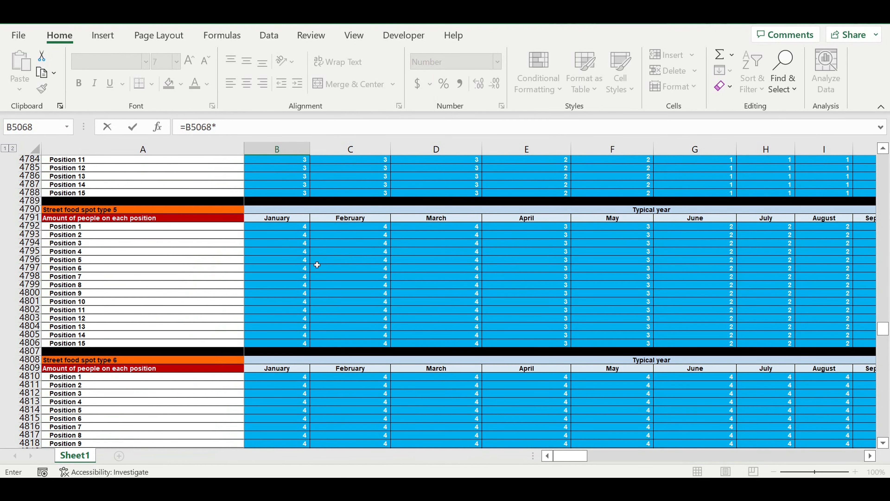
{"action": "scroll", "coordinate": [317, 265], "scroll_direction": "up", "scroll_amount": 19}
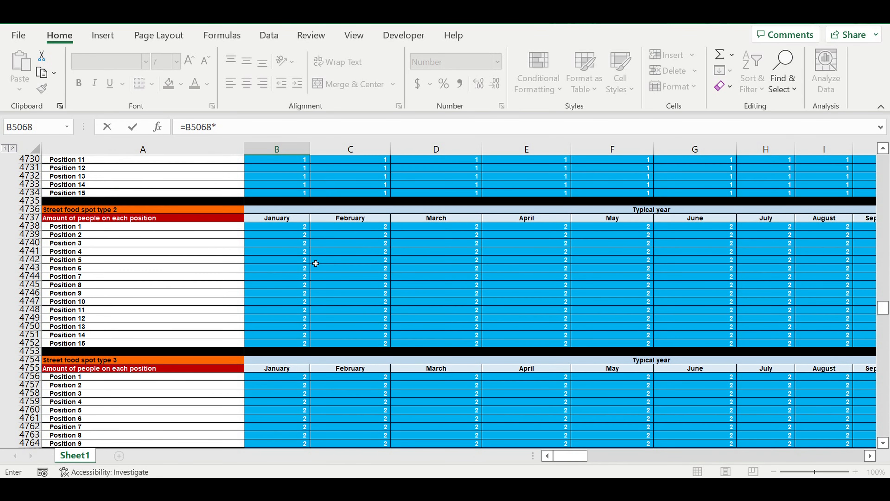
{"action": "scroll", "coordinate": [317, 263], "scroll_direction": "up", "scroll_amount": 13}
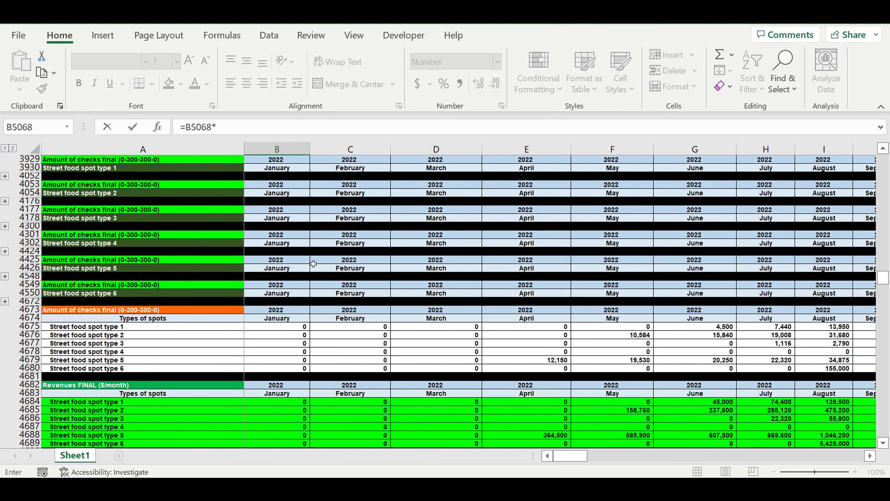
{"action": "scroll", "coordinate": [314, 264], "scroll_direction": "up", "scroll_amount": 9}
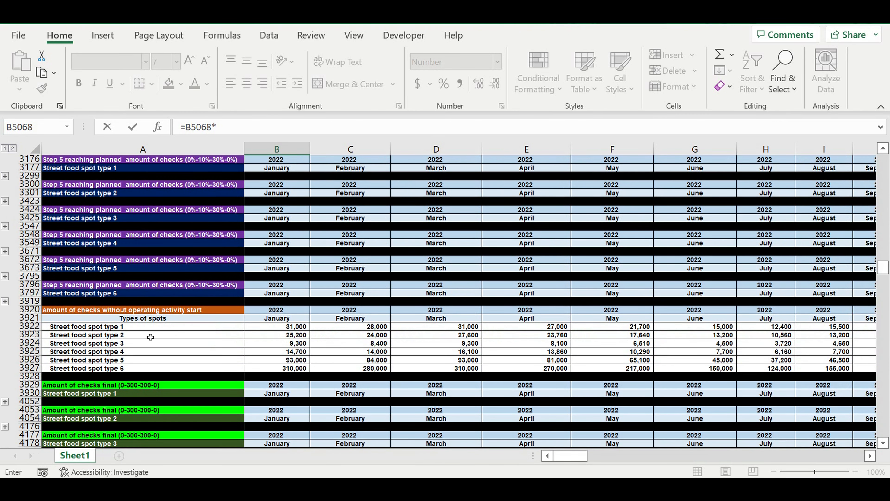
{"action": "scroll", "coordinate": [338, 356], "scroll_direction": "up", "scroll_amount": 9}
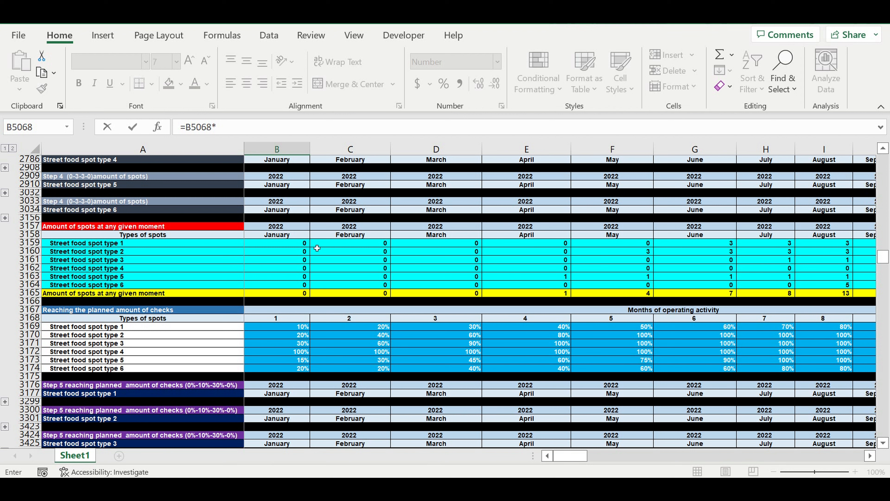
{"action": "left_click", "coordinate": [266, 247]}
{"action": "left_click_drag", "start_coordinate": [574, 460], "coordinate": [625, 463]}
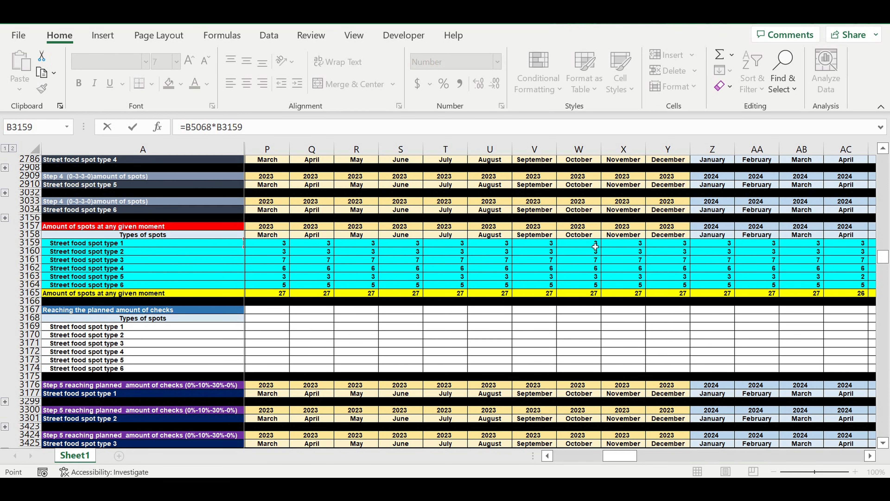
{"action": "mouse_move", "coordinate": [629, 455]}
{"action": "left_mouse_down"}
{"action": "mouse_move", "coordinate": [671, 453]}
{"action": "mouse_move", "coordinate": [639, 464]}
{"action": "left_mouse_up"}
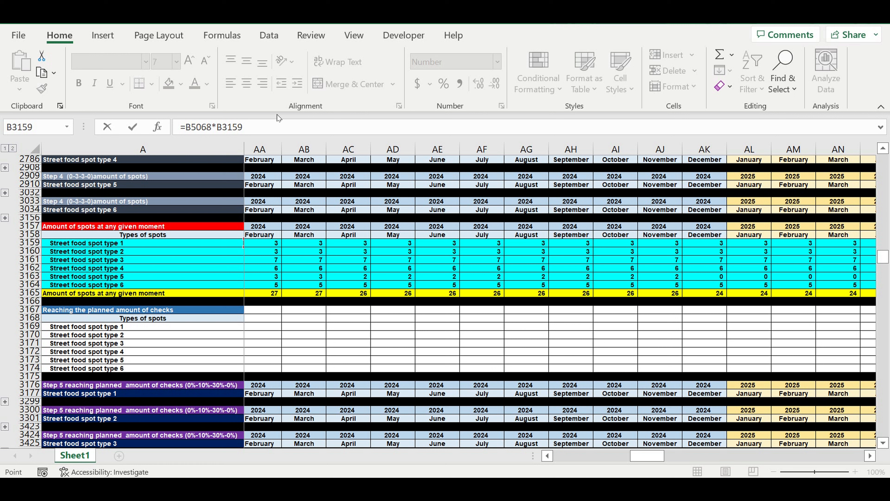
{"action": "left_click", "coordinate": [271, 127]}
{"action": "key", "text": "Return"}
Fill the B5077 formula across all six spot types in the Fixed expenses FINAL table through December 2031
{"action": "scroll", "coordinate": [298, 210], "scroll_direction": "down", "scroll_amount": 1}
{"action": "left_click", "coordinate": [293, 336]}
{"action": "left_click_drag", "start_coordinate": [310, 338], "coordinate": [758, 390]}
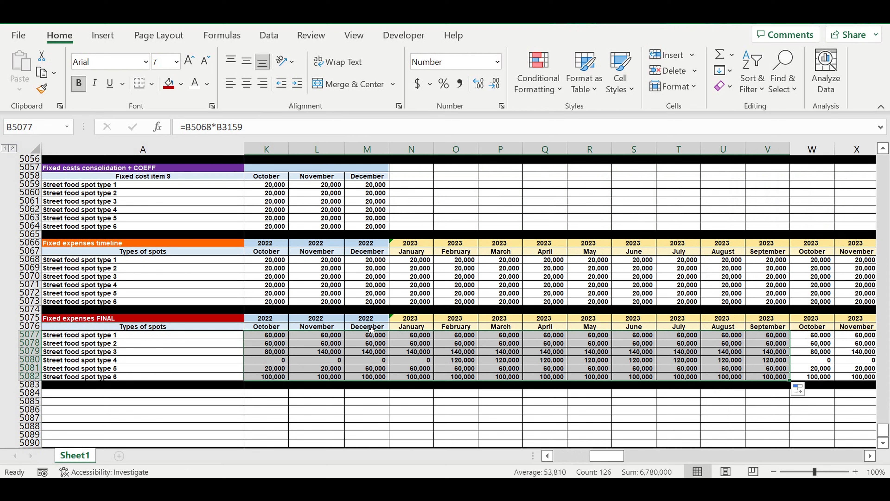
{"action": "left_click_drag", "start_coordinate": [370, 351], "coordinate": [820, 393]}
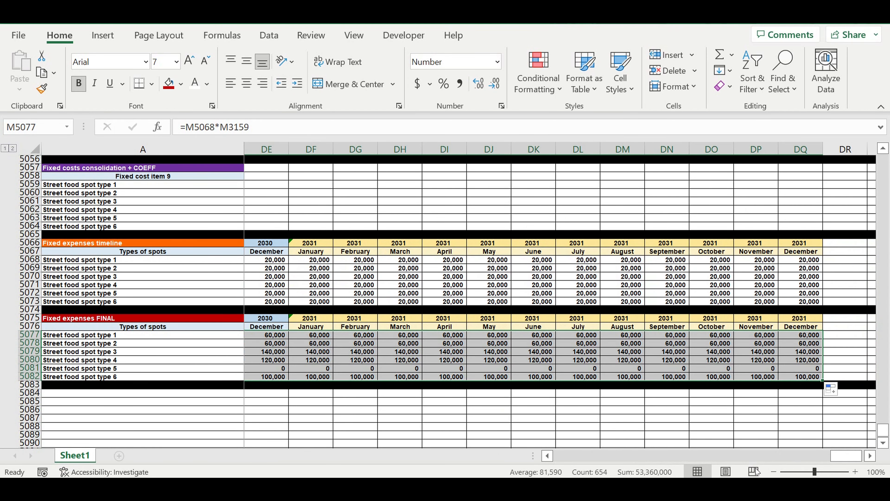
Format rows 5077 to 5082 of the Fixed expenses FINAL table with a standard red fill and white font
{"action": "left_click_drag", "start_coordinate": [837, 457], "coordinate": [342, 422]}
{"action": "left_click_drag", "start_coordinate": [32, 337], "coordinate": [34, 381]}
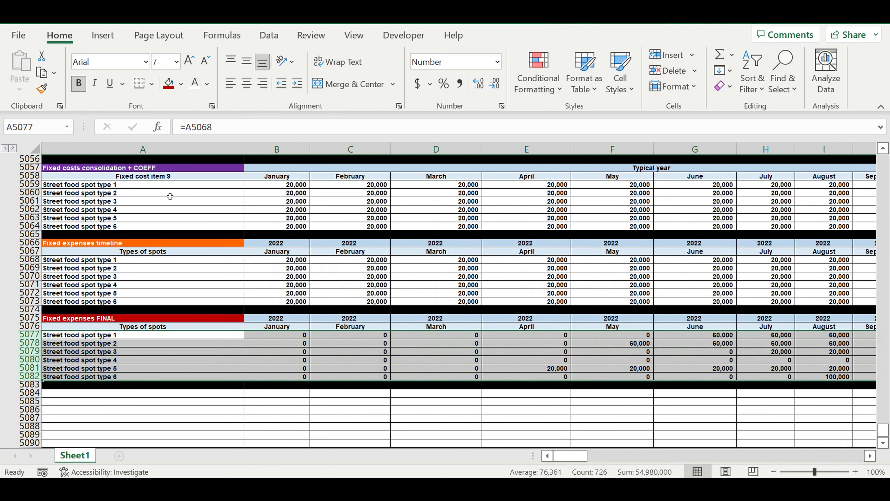
{"action": "left_click", "coordinate": [180, 84]}
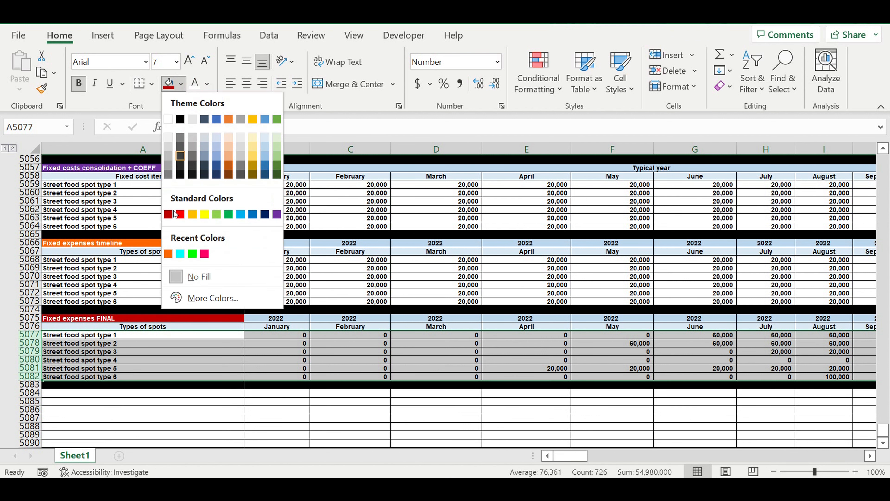
{"action": "left_click", "coordinate": [180, 214]}
{"action": "left_click", "coordinate": [195, 82]}
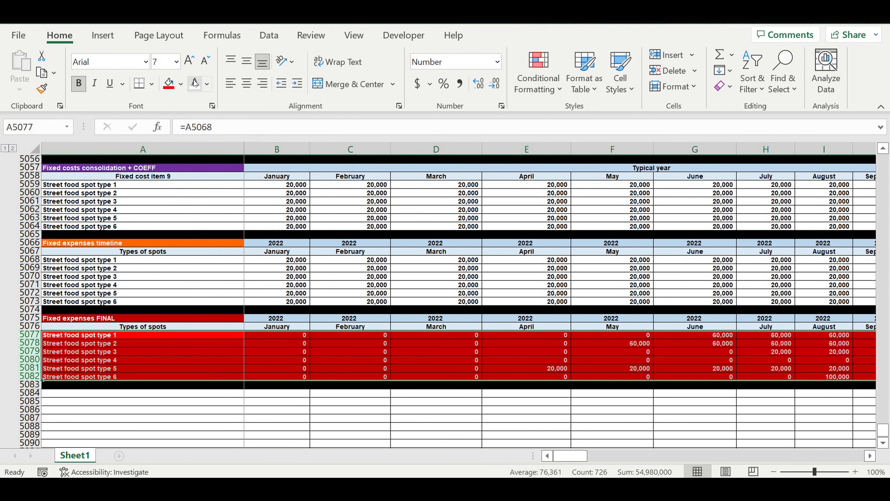
{"action": "left_click", "coordinate": [417, 421]}
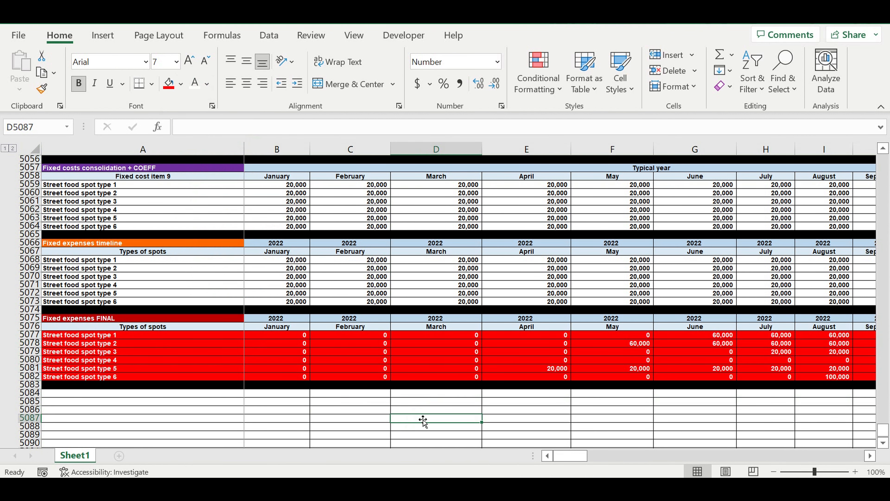
Examine the final fixed expenses of street food spot types 4 and 5 in rows 5080 and 5081 across 2022 to 2025
{"action": "scroll", "coordinate": [420, 411], "scroll_direction": "right", "scroll_amount": 3}
{"action": "left_click", "coordinate": [562, 359]}
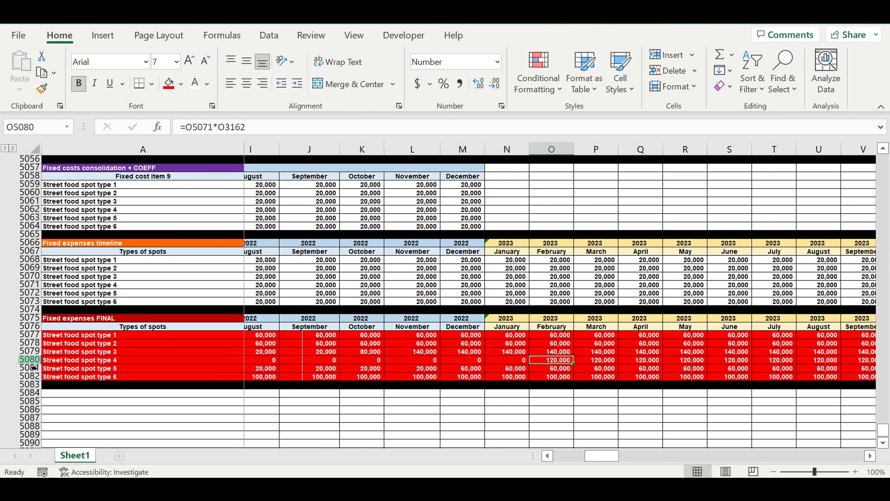
{"action": "left_click", "coordinate": [34, 361]}
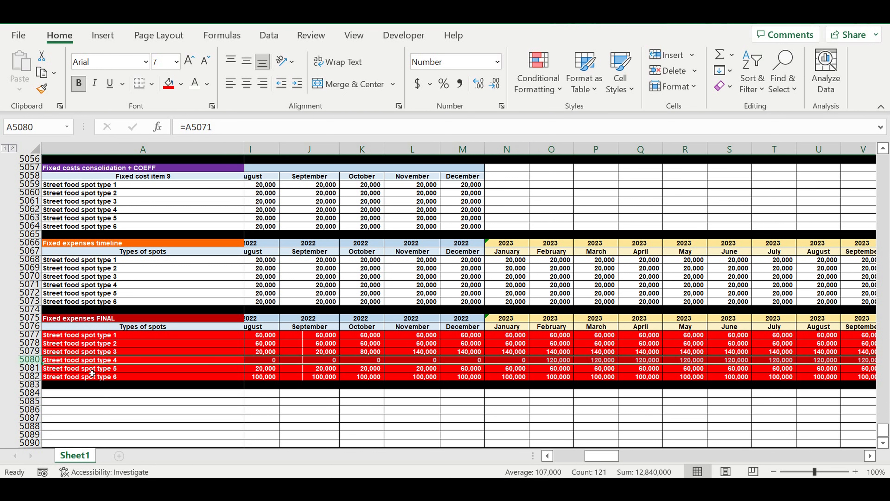
{"action": "left_click_drag", "start_coordinate": [561, 361], "coordinate": [642, 354]}
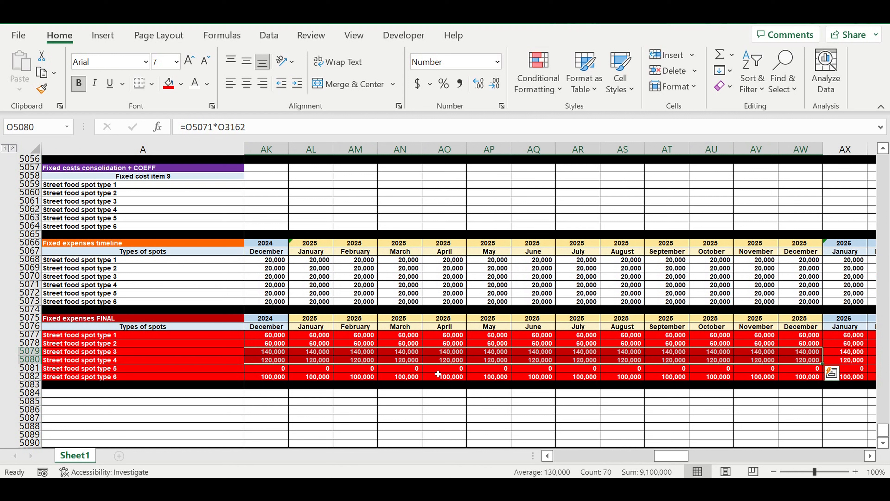
{"action": "left_click", "coordinate": [445, 368]}
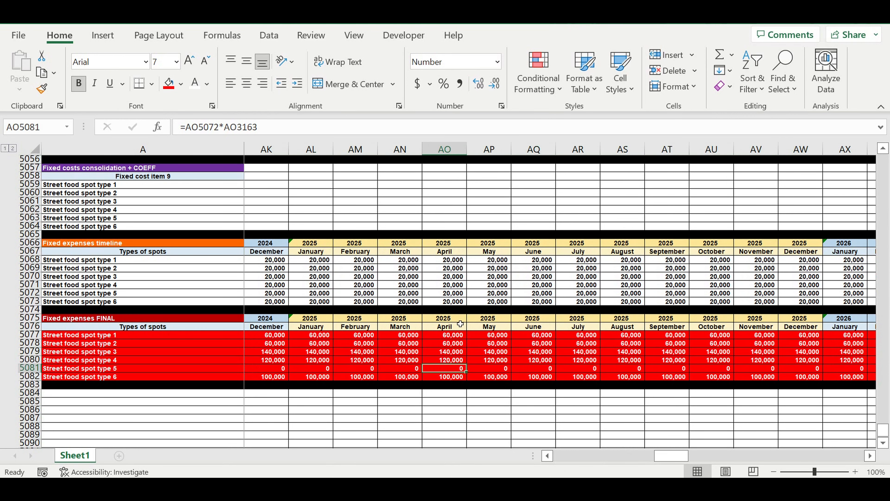
{"action": "left_click", "coordinate": [32, 369]}
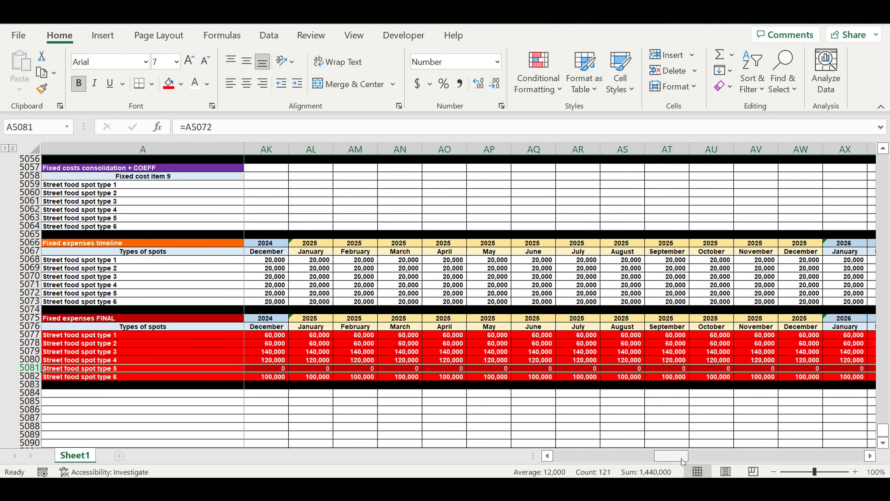
{"action": "left_click_drag", "start_coordinate": [677, 461], "coordinate": [531, 460]}
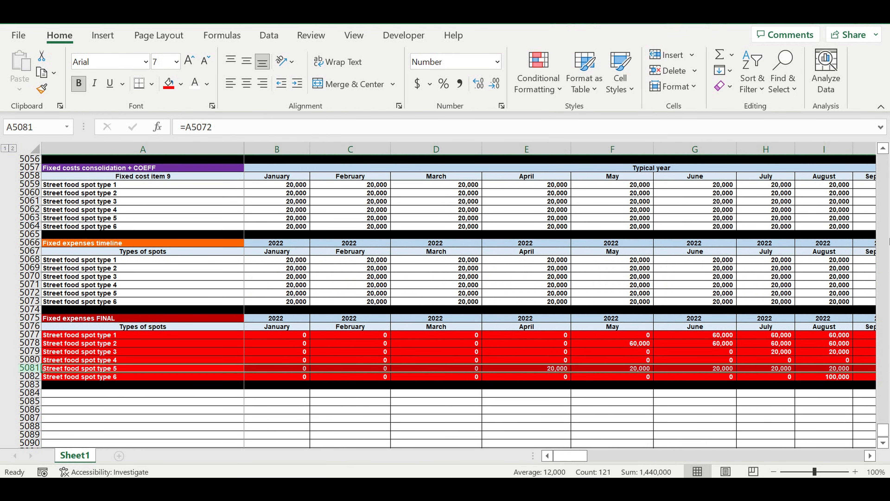
Enter 5 opened spots for street food spot type 5 in April 2025 (AO160) of the street food spot opened table
{"action": "left_click_drag", "start_coordinate": [883, 431], "coordinate": [882, 162]}
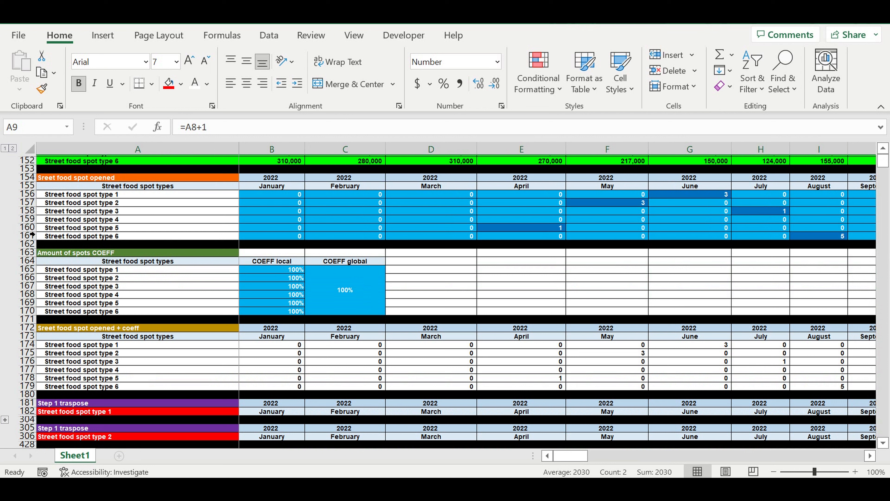
{"action": "left_click", "coordinate": [27, 227]}
{"action": "scroll", "coordinate": [537, 272], "scroll_direction": "down", "scroll_amount": 1}
{"action": "scroll", "coordinate": [408, 372], "scroll_direction": "down", "scroll_amount": 3}
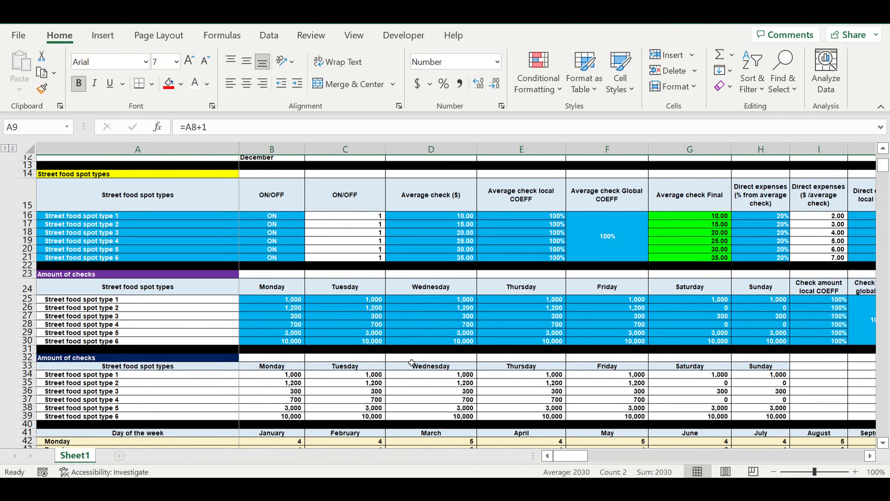
{"action": "scroll", "coordinate": [416, 366], "scroll_direction": "down", "scroll_amount": 20}
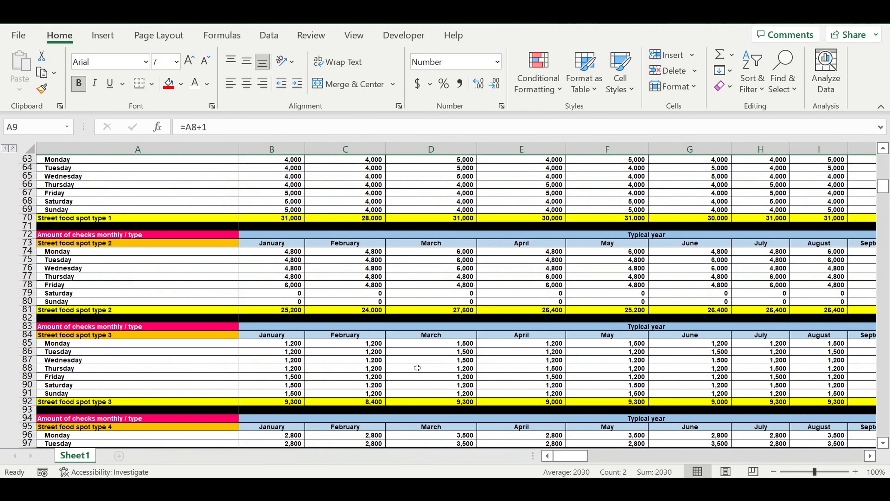
{"action": "scroll", "coordinate": [416, 364], "scroll_direction": "down", "scroll_amount": 20}
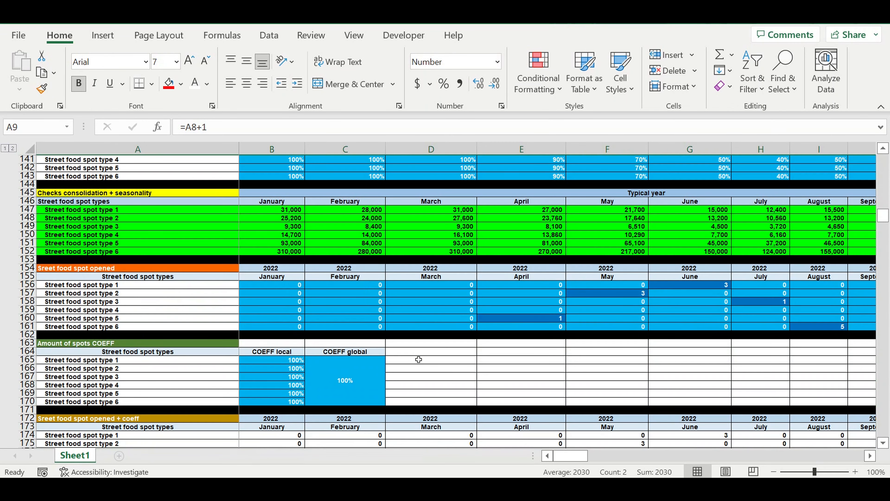
{"action": "left_click", "coordinate": [27, 317]}
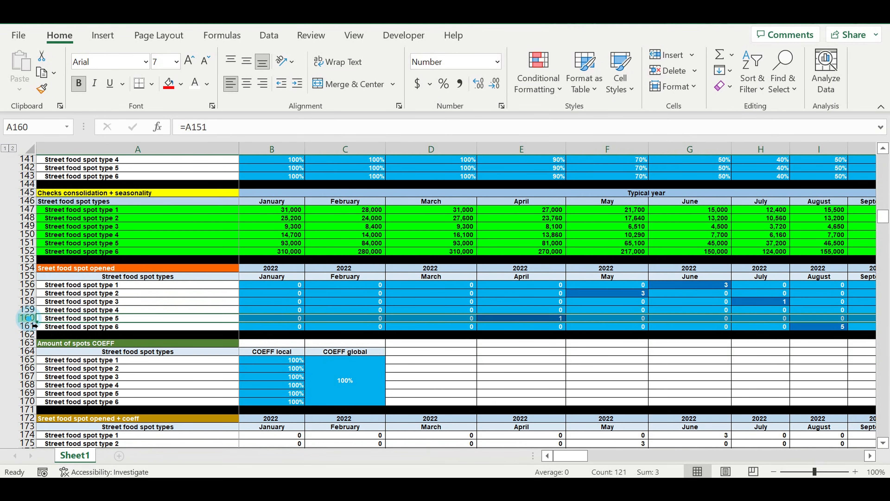
{"action": "left_click", "coordinate": [870, 456]}
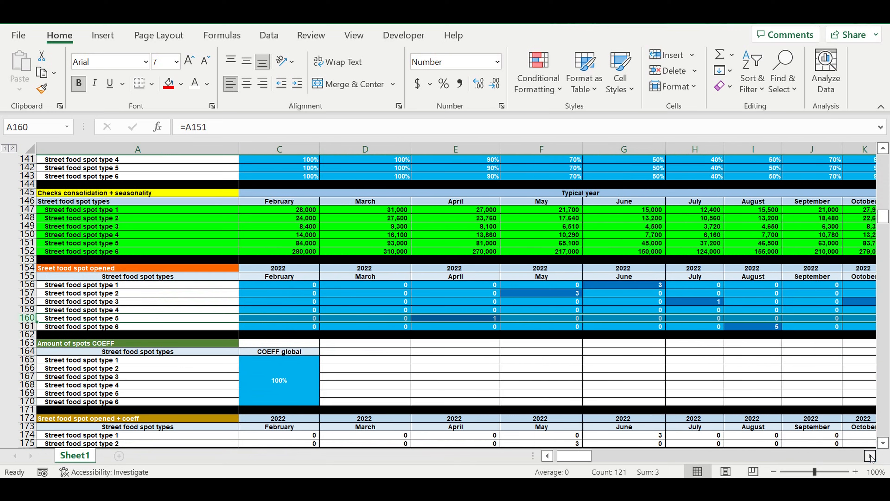
{"action": "left_click", "coordinate": [870, 456]}
{"action": "left_click_drag", "start_coordinate": [870, 455], "coordinate": [871, 456]}
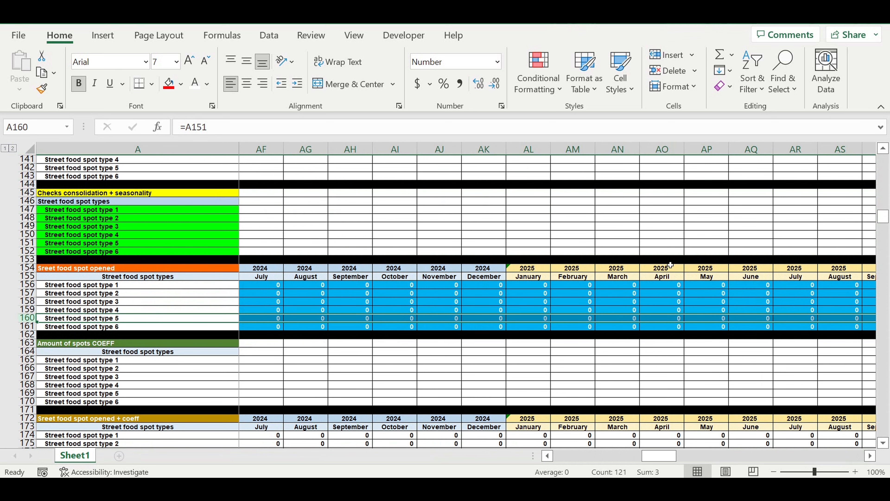
{"action": "left_click", "coordinate": [667, 319]}
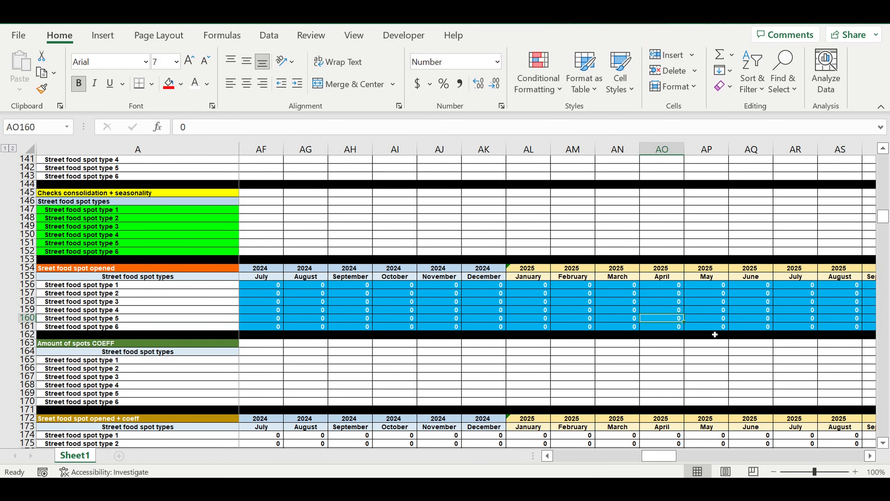
{"action": "type", "text": "5"}
{"action": "key", "text": "Return"}
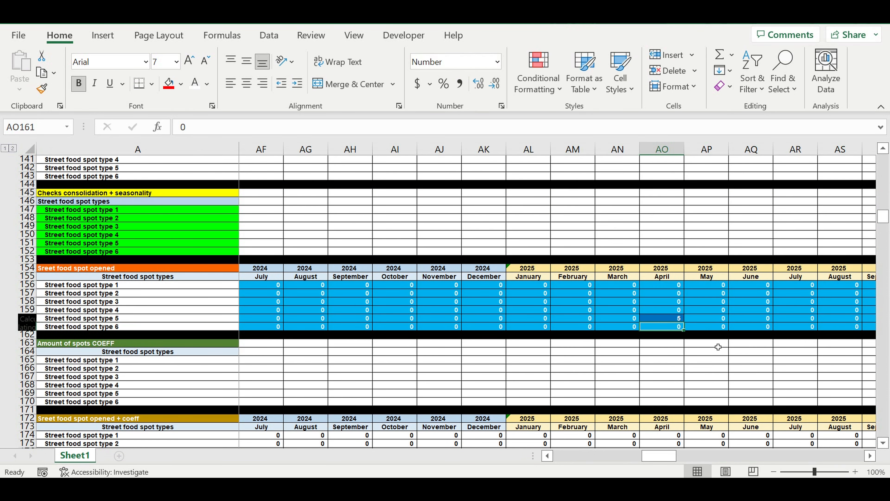
{"action": "left_click", "coordinate": [668, 318]}
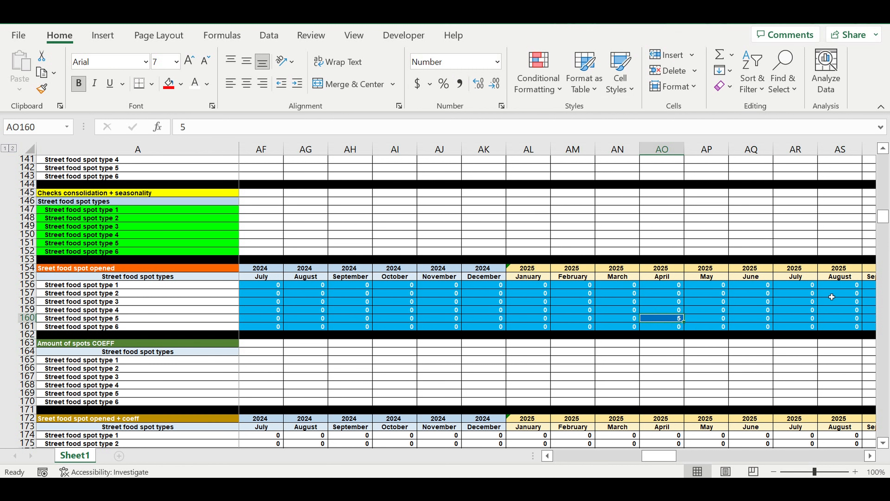
Examine the final fixed expenses of street food spot type 5 around April 2025 in row 5081, then the 2022 months of the same table
{"action": "left_click_drag", "start_coordinate": [887, 219], "coordinate": [886, 430]}
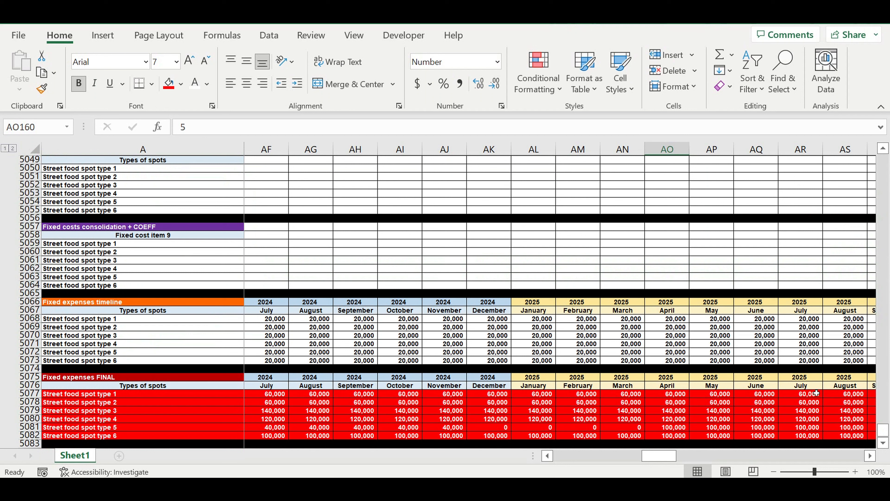
{"action": "left_click", "coordinate": [676, 429]}
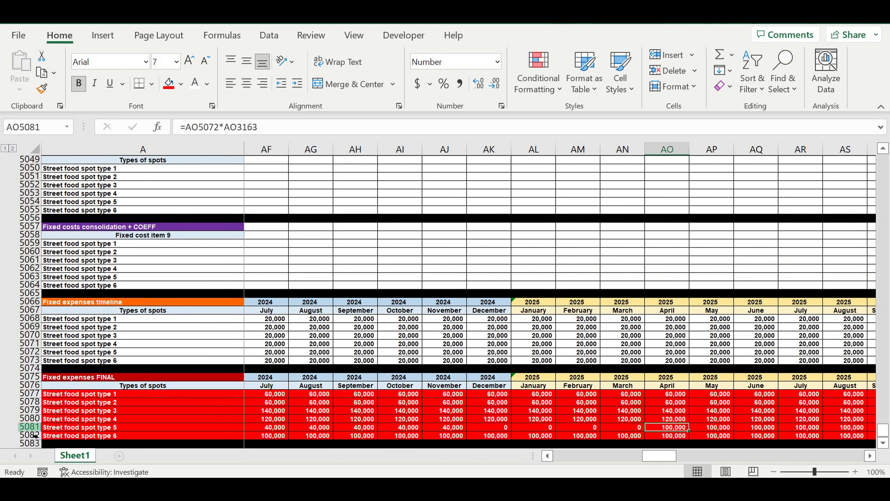
{"action": "left_click", "coordinate": [29, 428]}
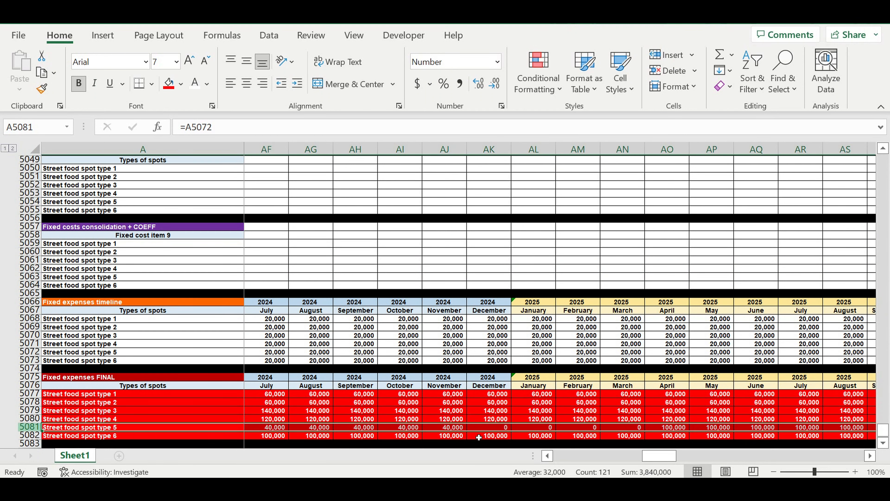
{"action": "left_click", "coordinate": [677, 429]}
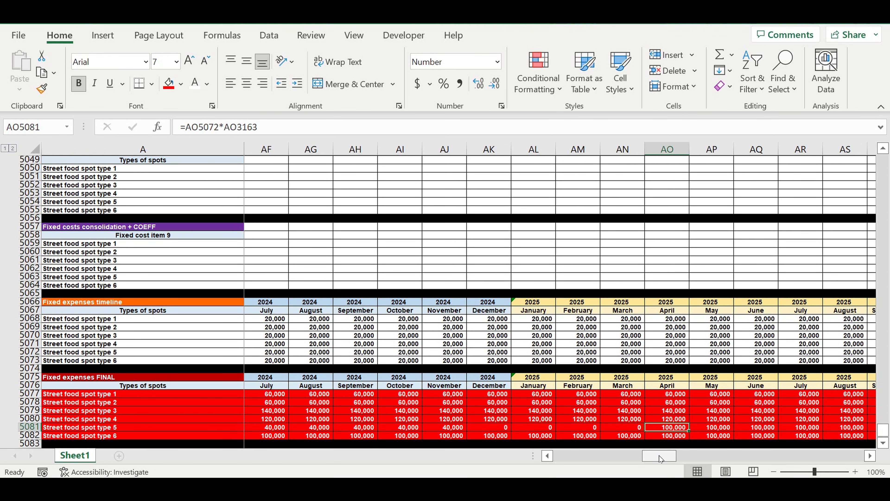
{"action": "left_click_drag", "start_coordinate": [659, 458], "coordinate": [563, 445]}
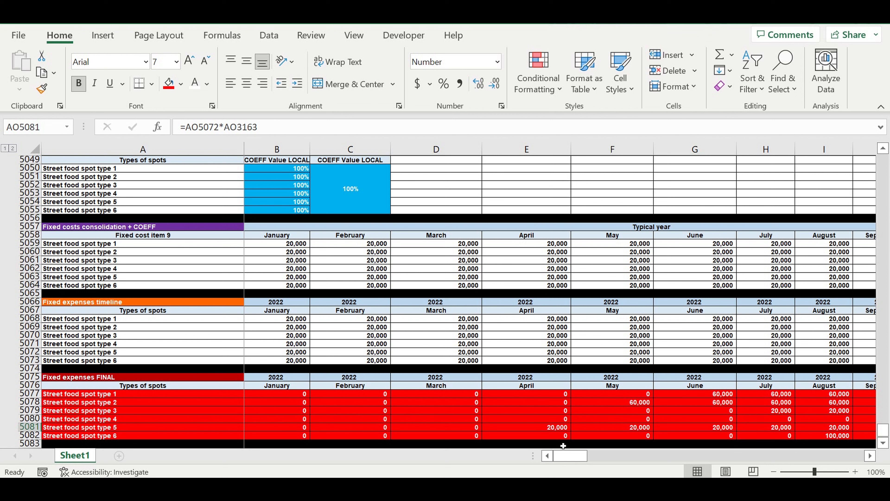
{"action": "left_click", "coordinate": [612, 420]}
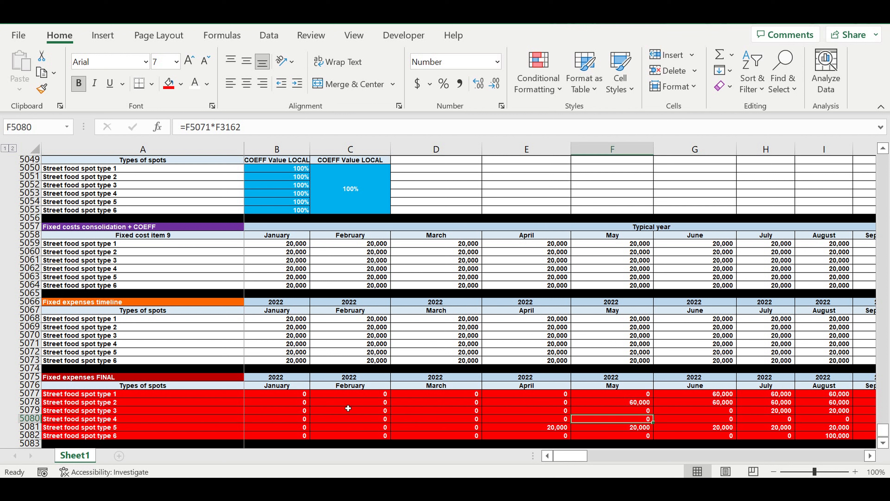
{"action": "left_click", "coordinate": [88, 412]}
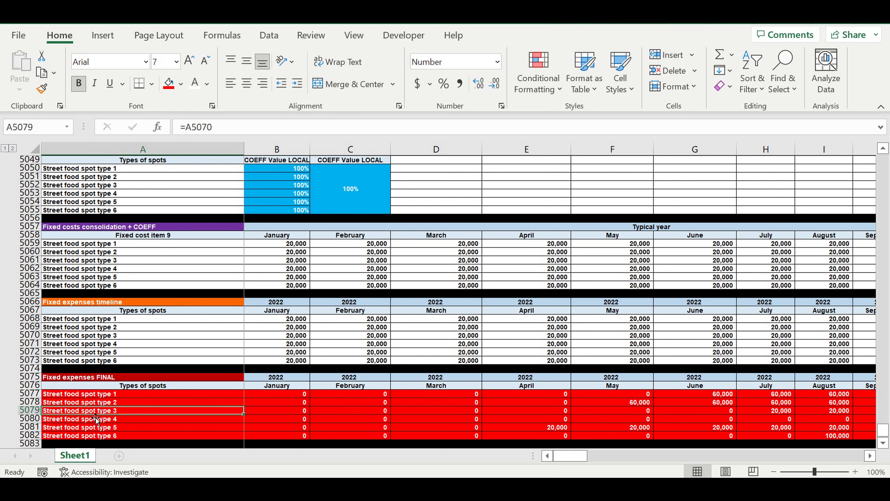